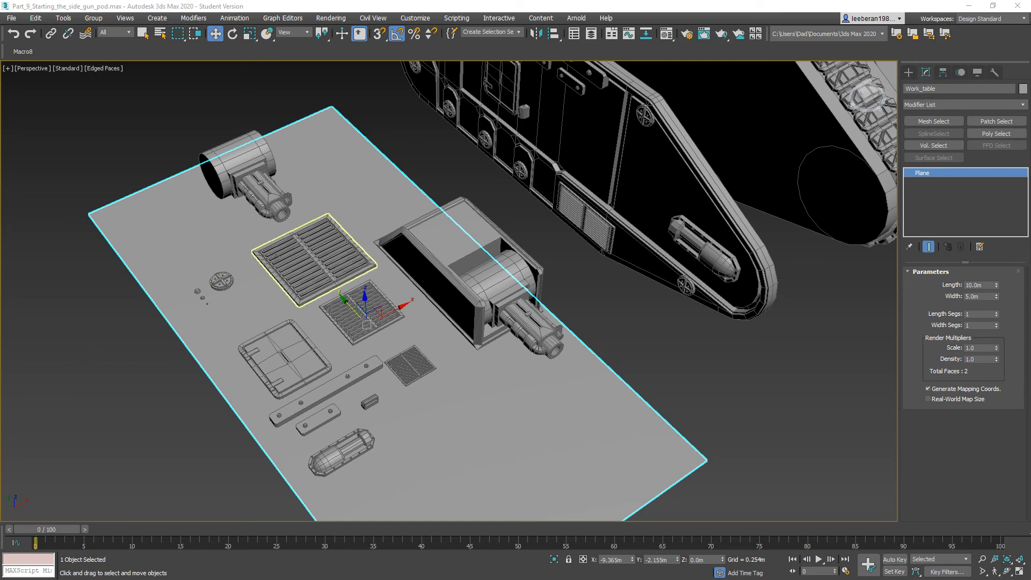
# Delete the gun pod housing that surrounds the bolter at the edge of the work table.
pyautogui.scroll(5, 355, 231)
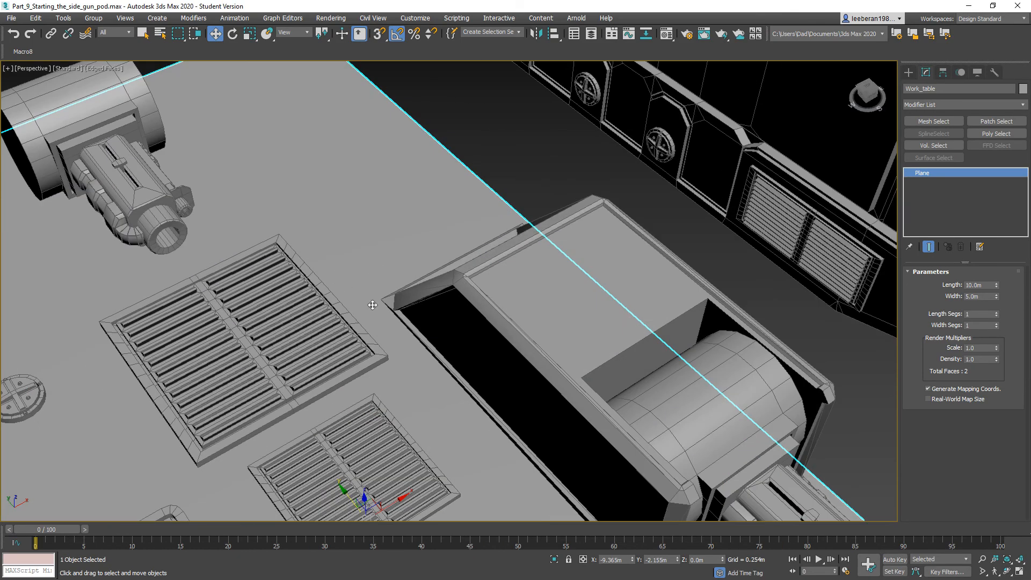
pyautogui.moveTo(451, 359); pyautogui.dragTo(315, 209, button='middle')
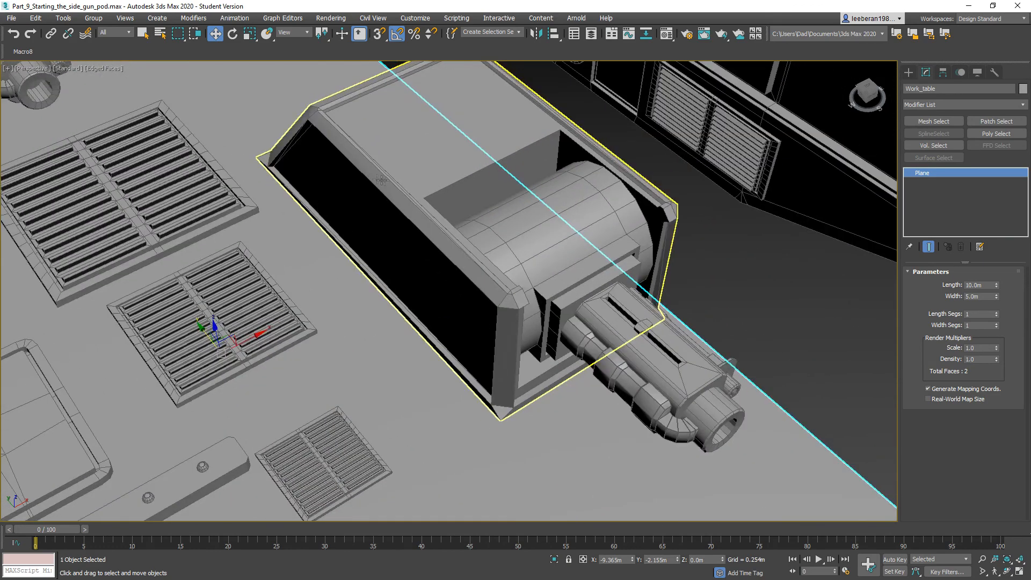
pyautogui.scroll(-5, 642, 327)
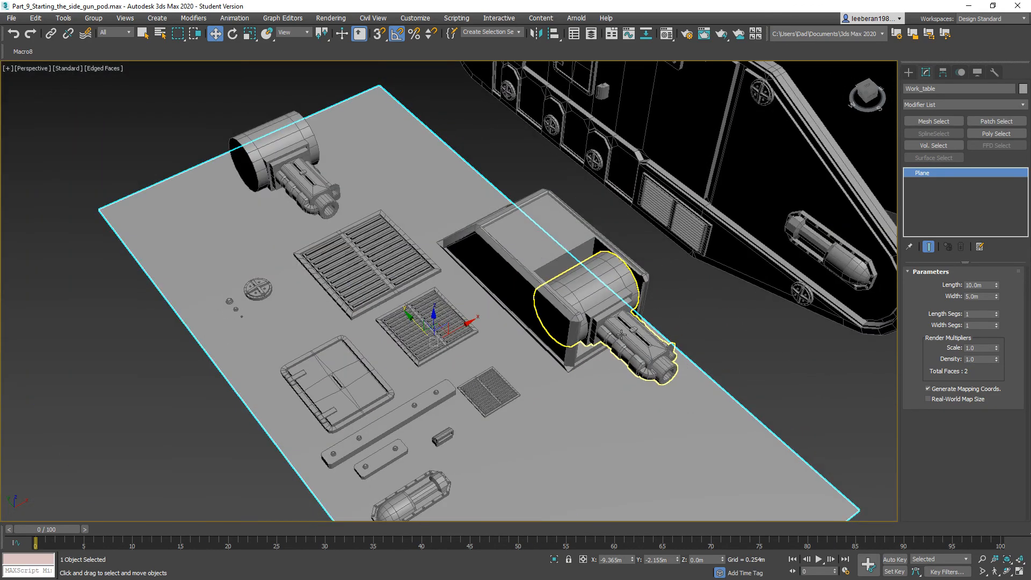
pyautogui.moveTo(674, 106); pyautogui.dragTo(672, 132, button='middle')
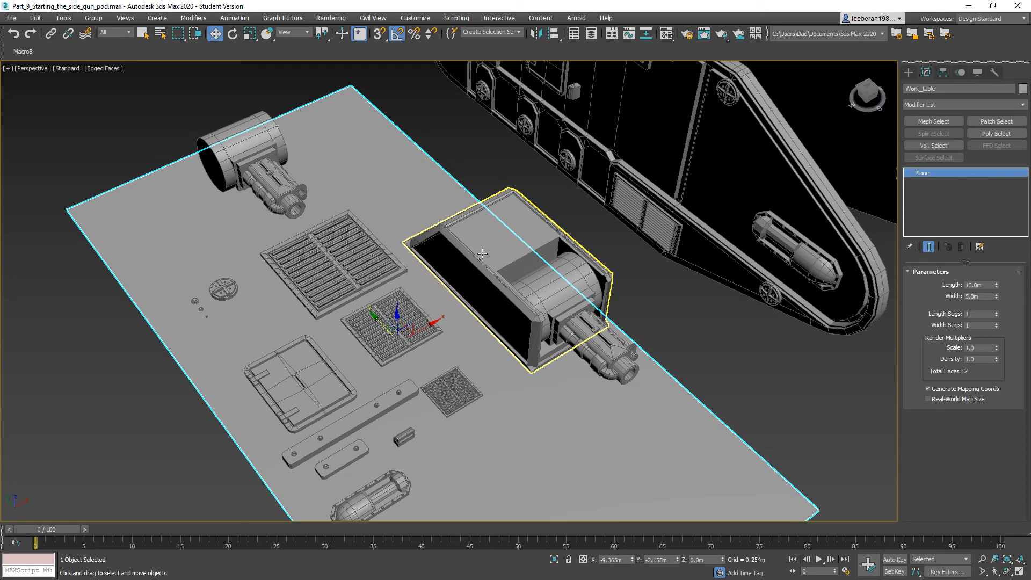
pyautogui.scroll(2, 483, 253)
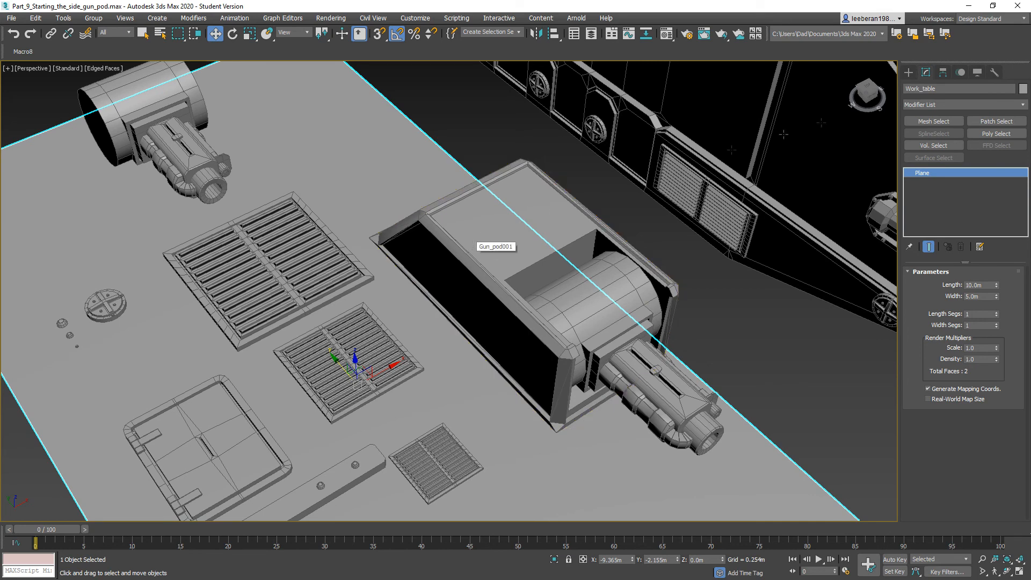
pyautogui.click(909, 72)
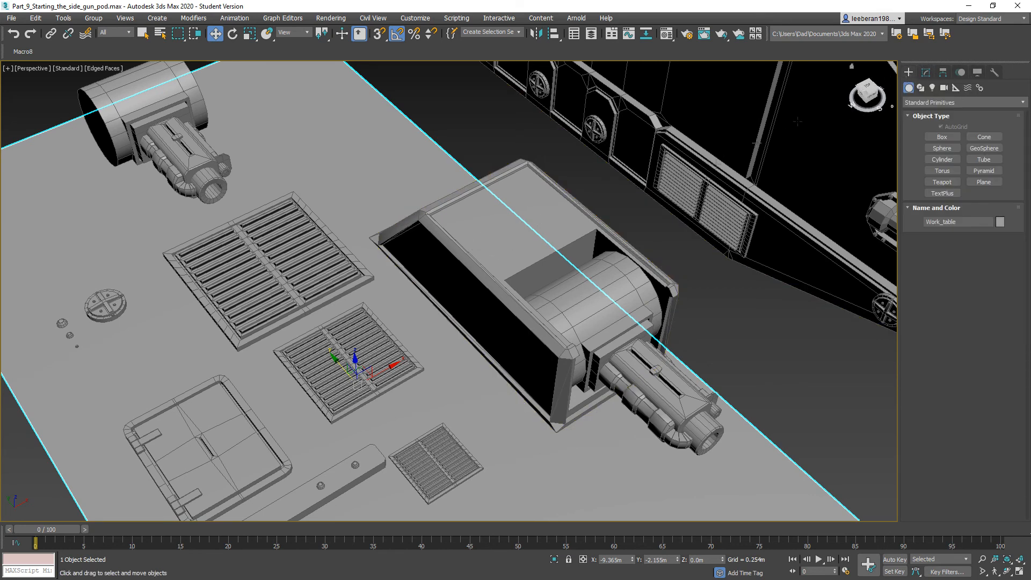
pyautogui.click(493, 233)
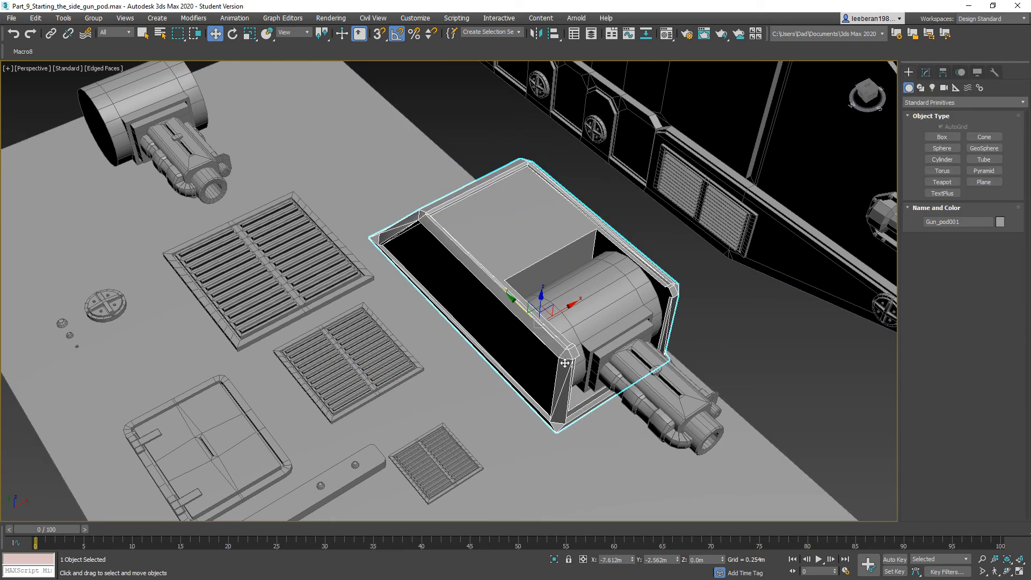
pyautogui.press('Delete')
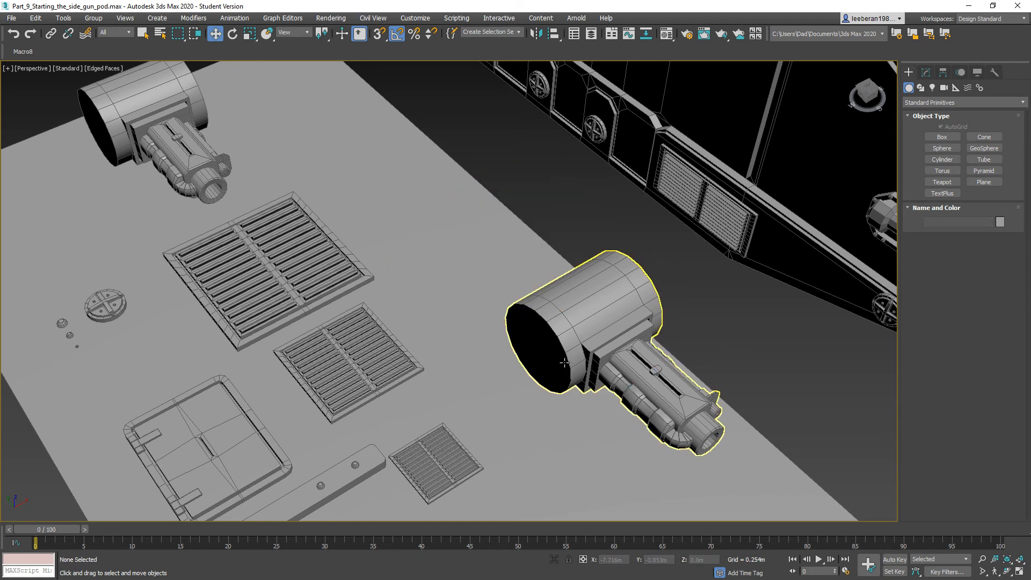
# Delete the spare bolter standing alone at the far end of the work table.
pyautogui.click(588, 343)
pyautogui.click(166, 114)
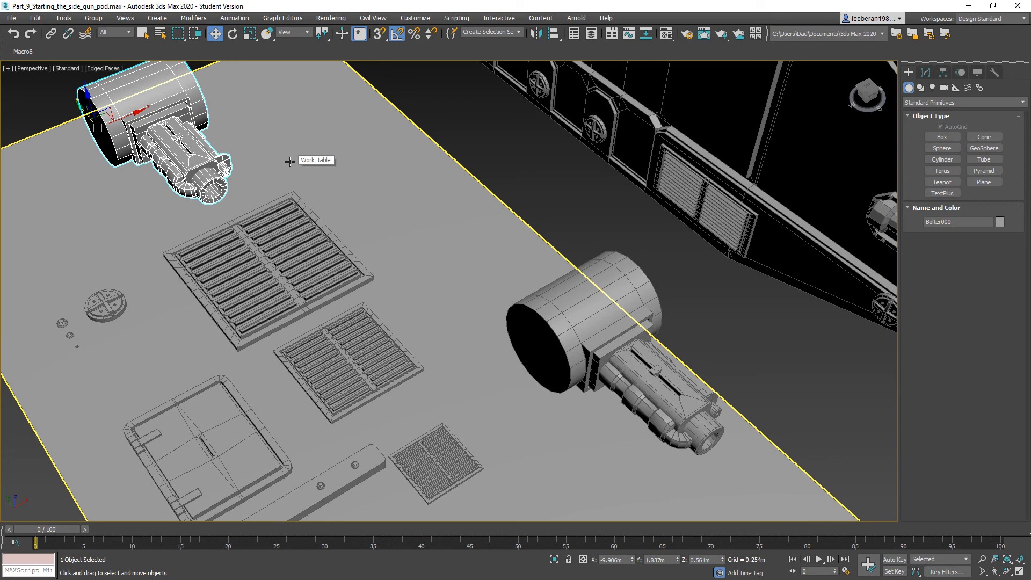
pyautogui.press('Delete')
# Move the remaining bolter along Y towards the far end of the work table and delete the small upright slab near the vents.
pyautogui.click(531, 331)
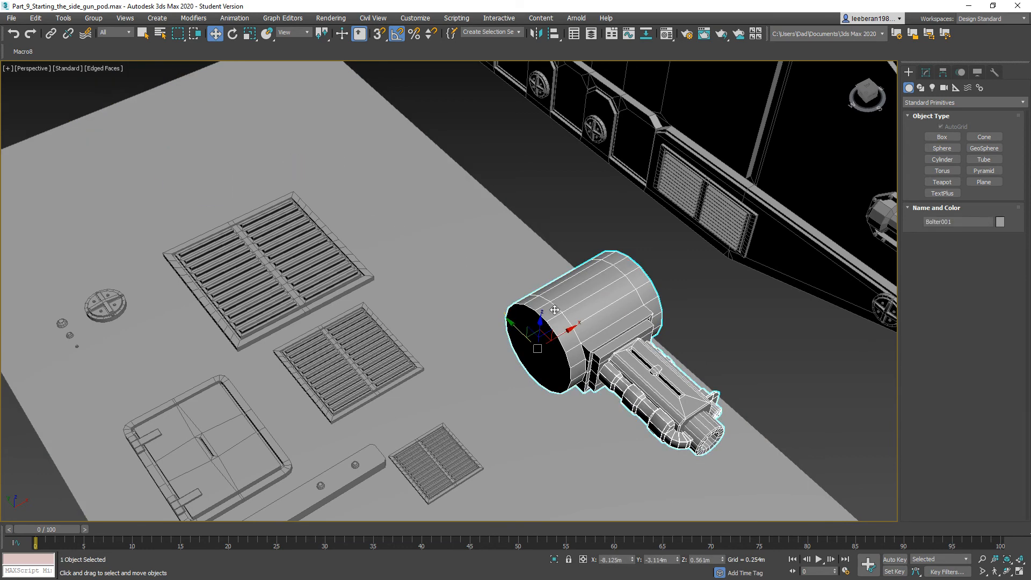
pyautogui.moveTo(531, 330); pyautogui.dragTo(469, 322)
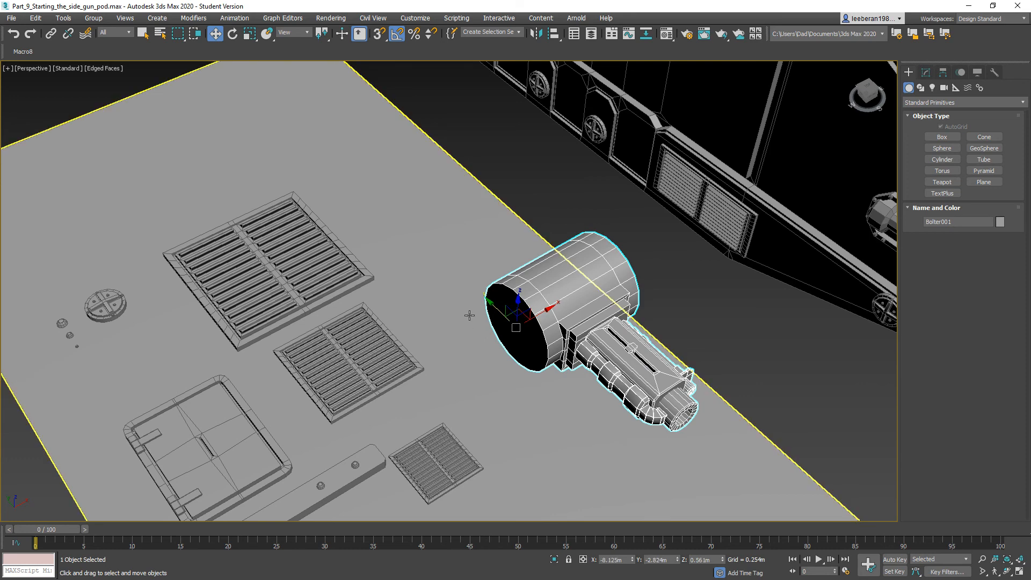
pyautogui.hotkey('ctrl', 'z')
pyautogui.moveTo(639, 352)
pyautogui.keyDown('alt'); pyautogui.mouseDown(button='middle')
pyautogui.moveTo(563, 320)
pyautogui.moveTo(548, 325)
pyautogui.mouseUp(button='middle'); pyautogui.keyUp('alt')
pyautogui.moveTo(655, 327); pyautogui.dragTo(884, 218)
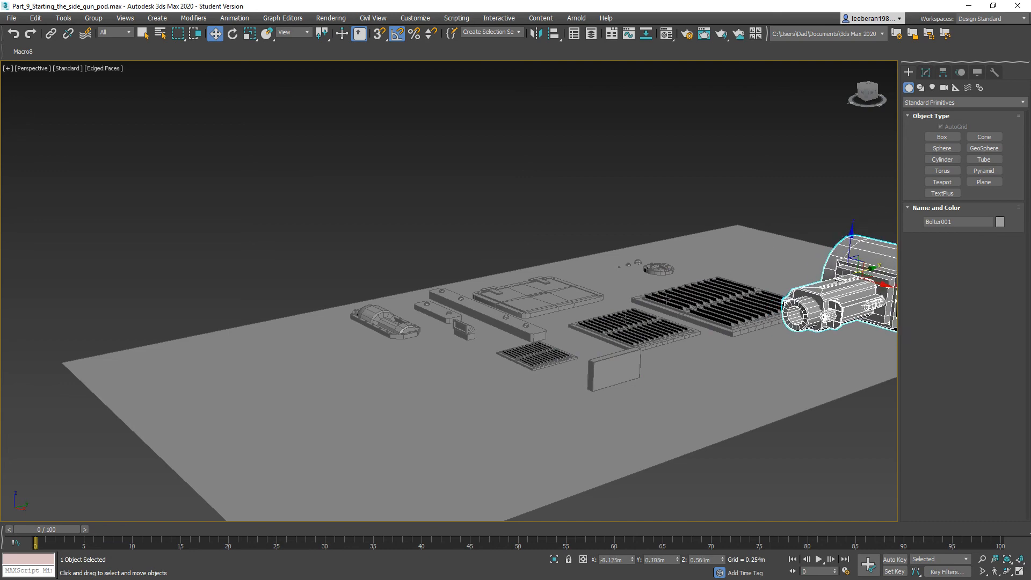
pyautogui.click(609, 374)
pyautogui.press('Delete')
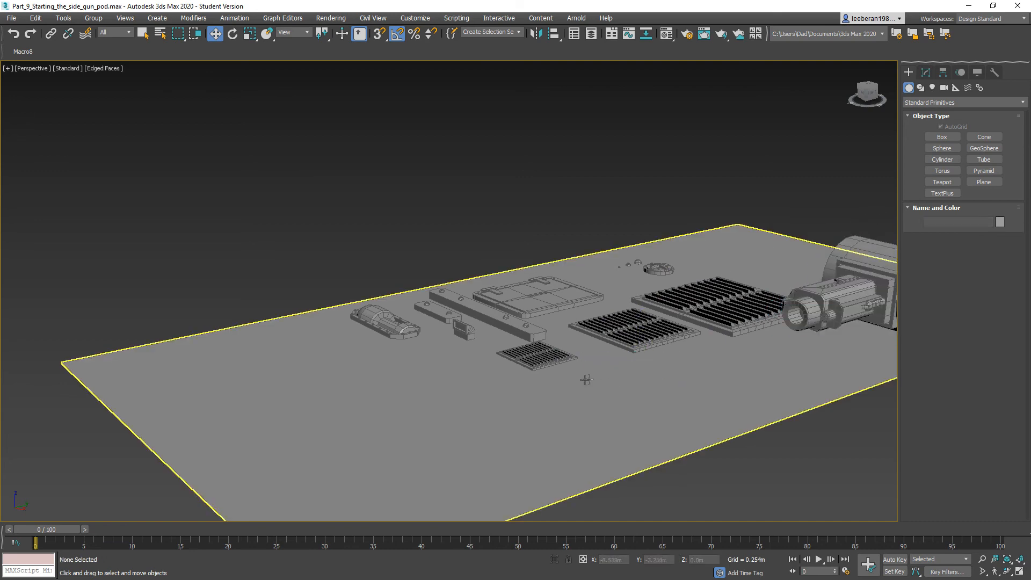
# Draw a flat box about 2.38 m long, 1.61 m wide and 0.1 m high on the work table's empty area.
pyautogui.keyDown('alt'); pyautogui.moveTo(486, 374); pyautogui.dragTo(575, 412, button='middle'); pyautogui.keyUp('alt')
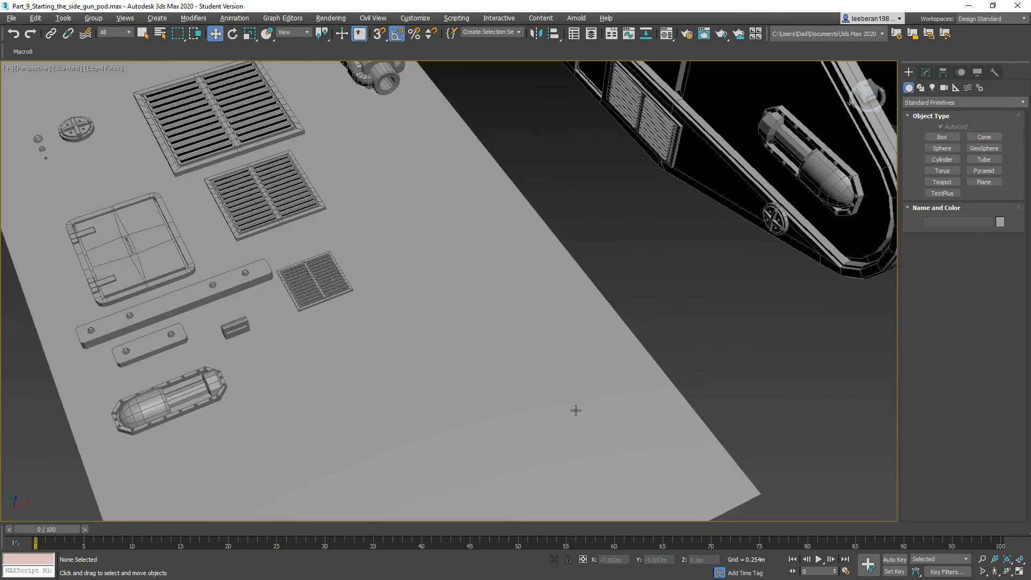
pyautogui.click(942, 138)
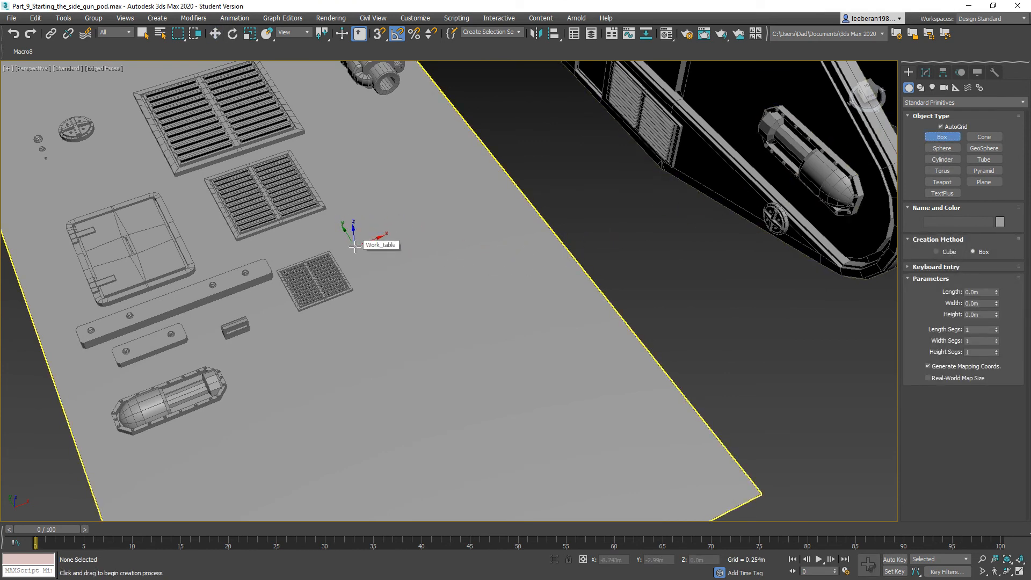
pyautogui.moveTo(355, 246); pyautogui.dragTo(619, 356)
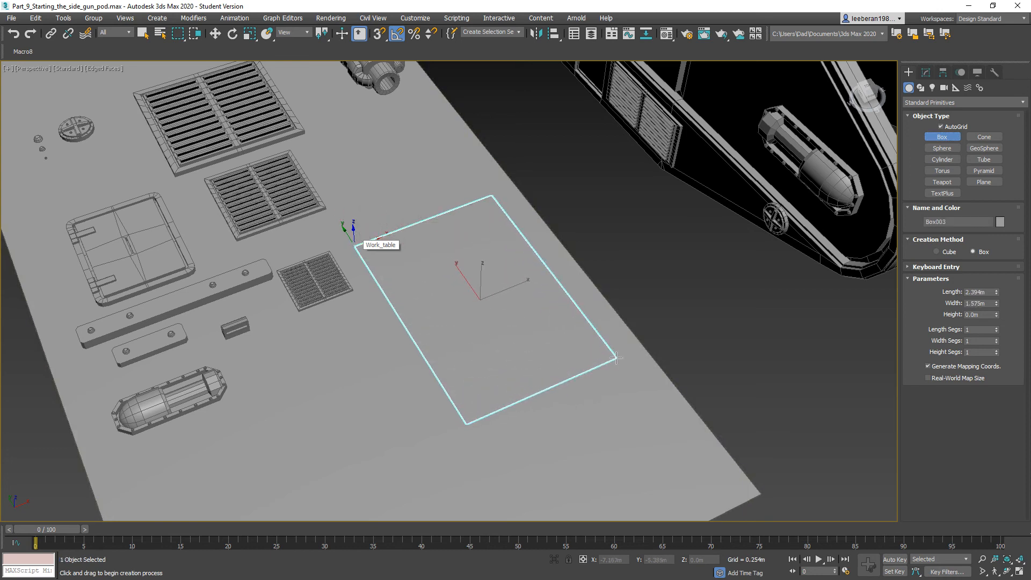
pyautogui.click(619, 353)
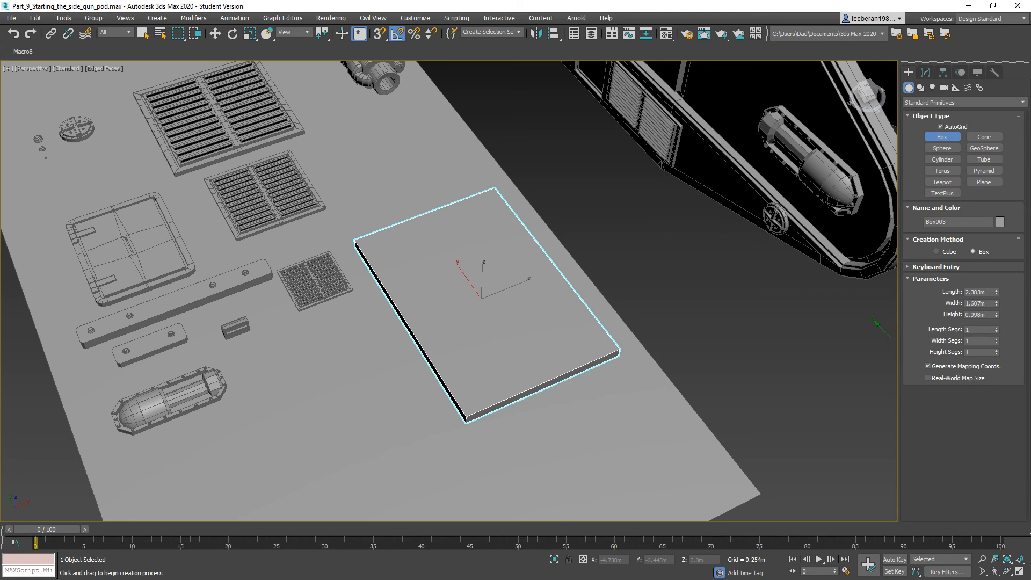
# Set the box's length to 2.3 m, its width to 1.75 m and its height to 0.1 m.
pyautogui.moveTo(990, 292); pyautogui.dragTo(968, 289)
pyautogui.write('2')
pyautogui.press('Tab')
pyautogui.write('1.')
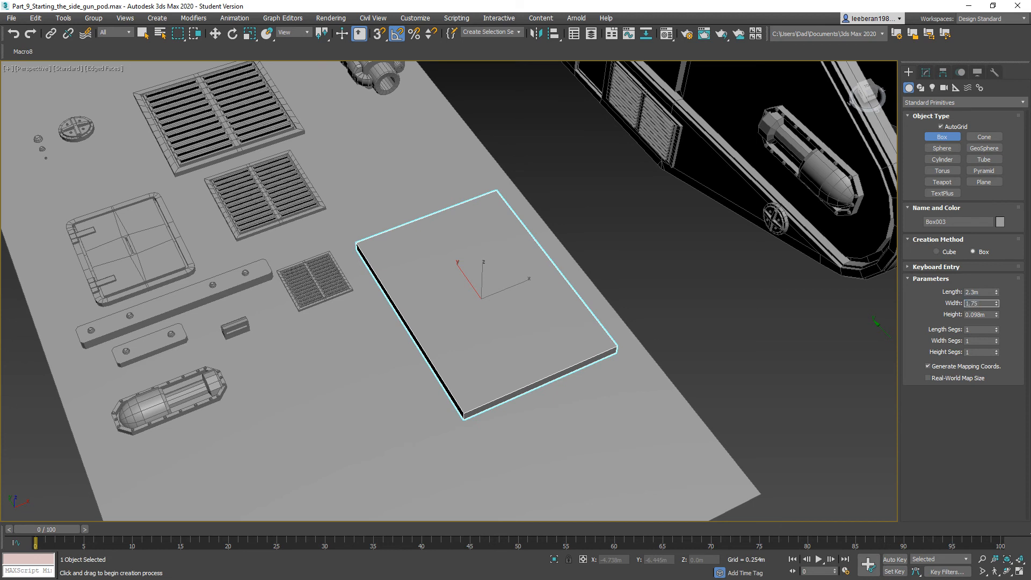
pyautogui.press('Tab')
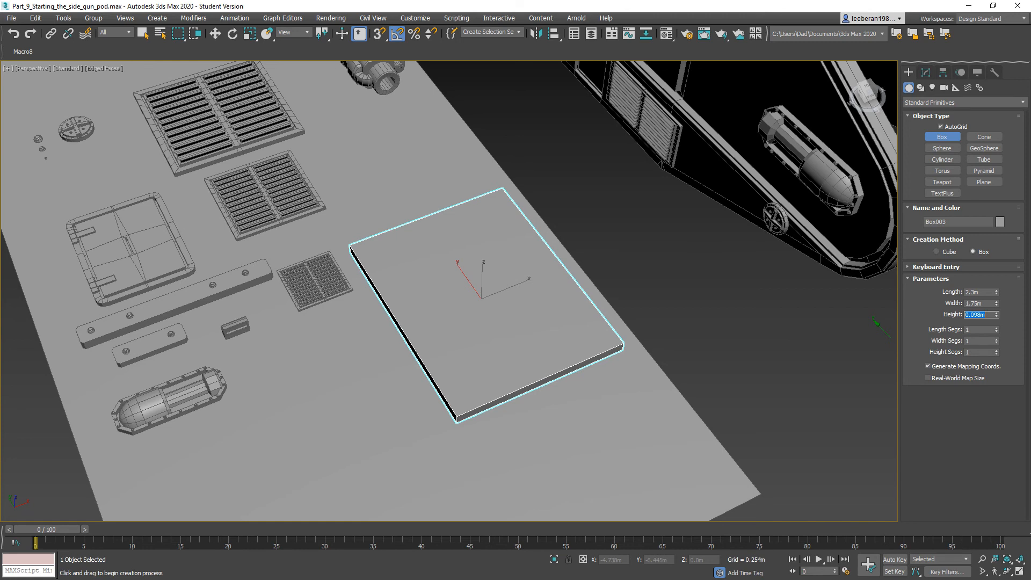
pyautogui.write('.1')
pyautogui.press('Tab')
# Convert the box to an Editable Poly and activate polygon selection.
pyautogui.keyDown('alt'); pyautogui.moveTo(433, 326); pyautogui.dragTo(429, 329, button='middle'); pyautogui.keyUp('alt')
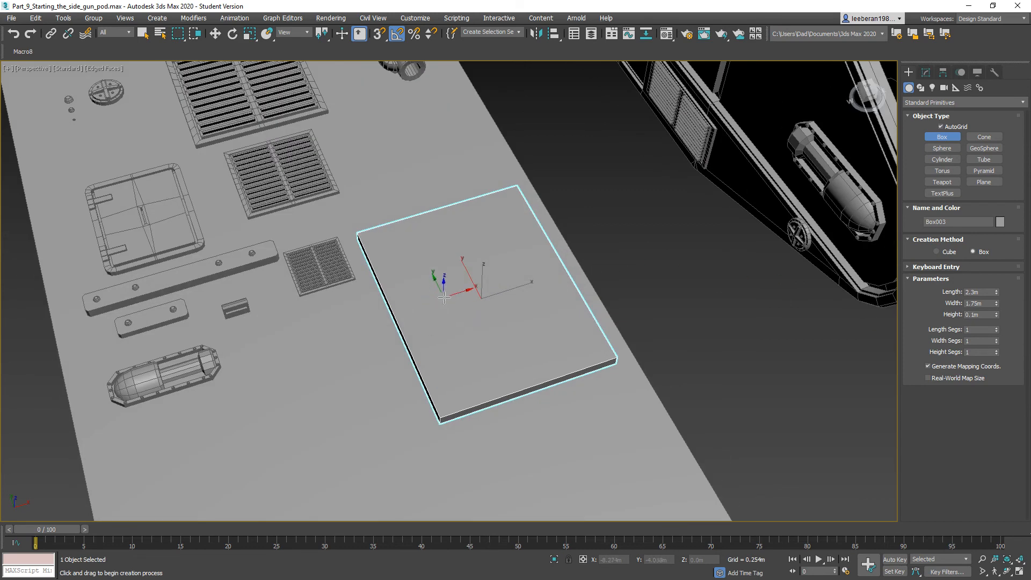
pyautogui.rightClick(444, 298)
pyautogui.rightClick(454, 333)
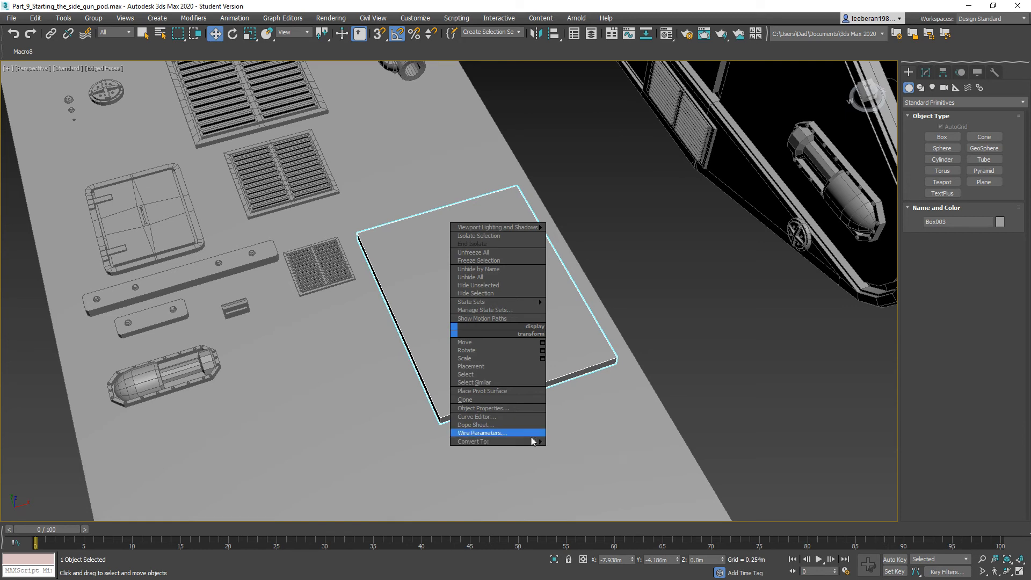
pyautogui.moveTo(533, 440)
pyautogui.click(565, 450)
pyautogui.click(974, 284)
# Isolate the box's hidden bottom polygon by growing the selection from the top polygon and inverting it.
pyautogui.click(527, 310)
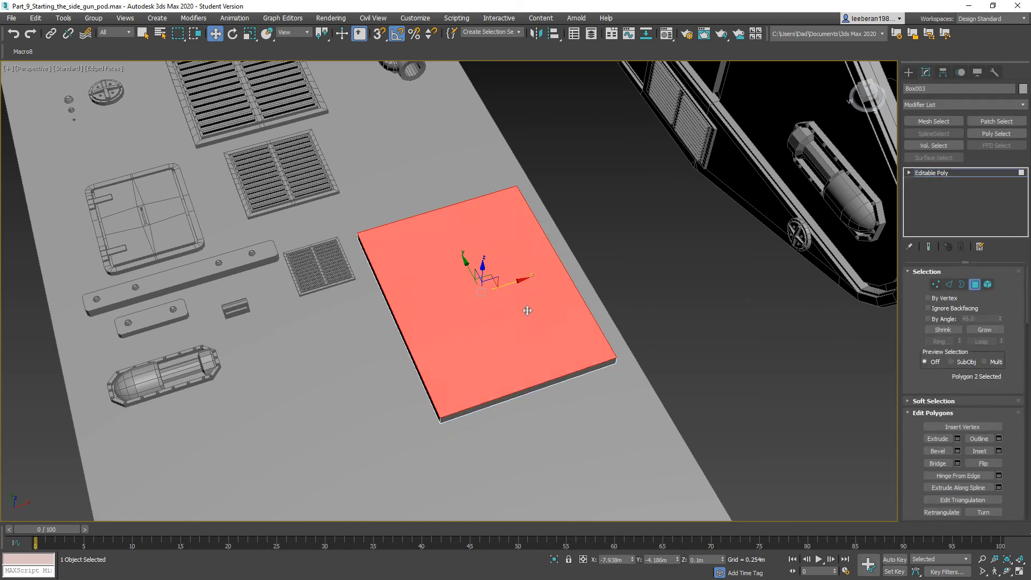
pyautogui.click(981, 329)
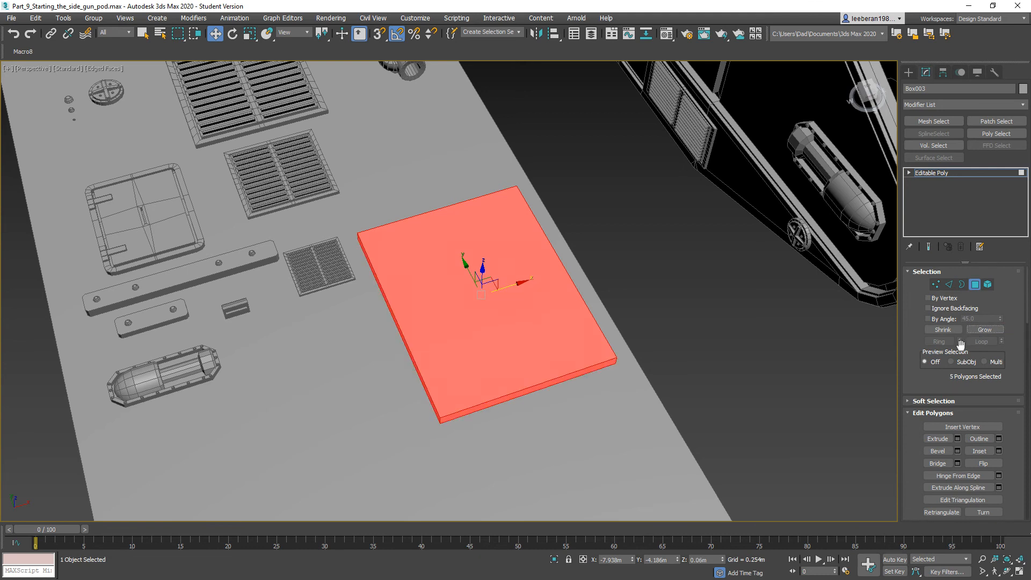
pyautogui.hotkey('ctrl', 'i')
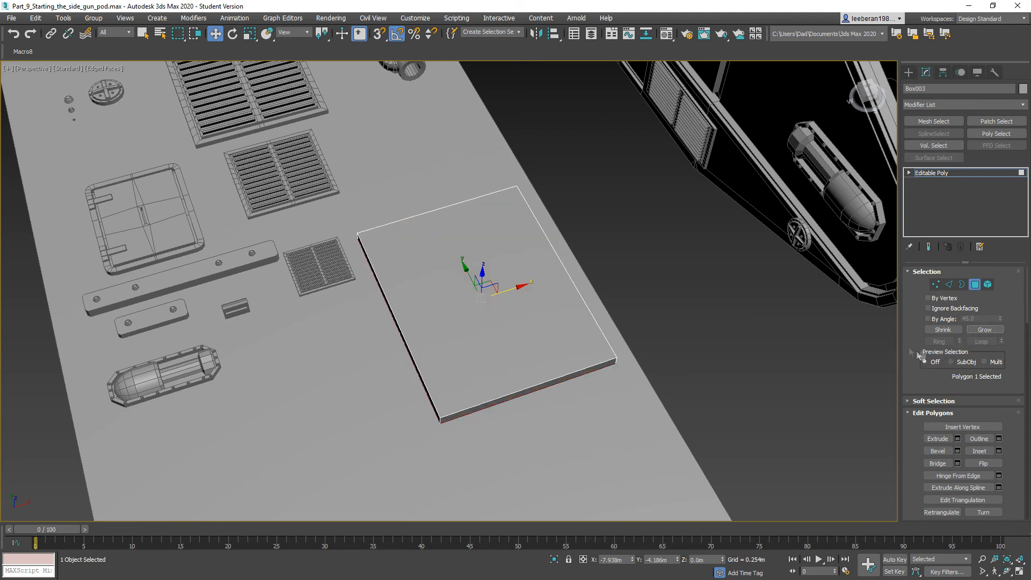
pyautogui.click(975, 283)
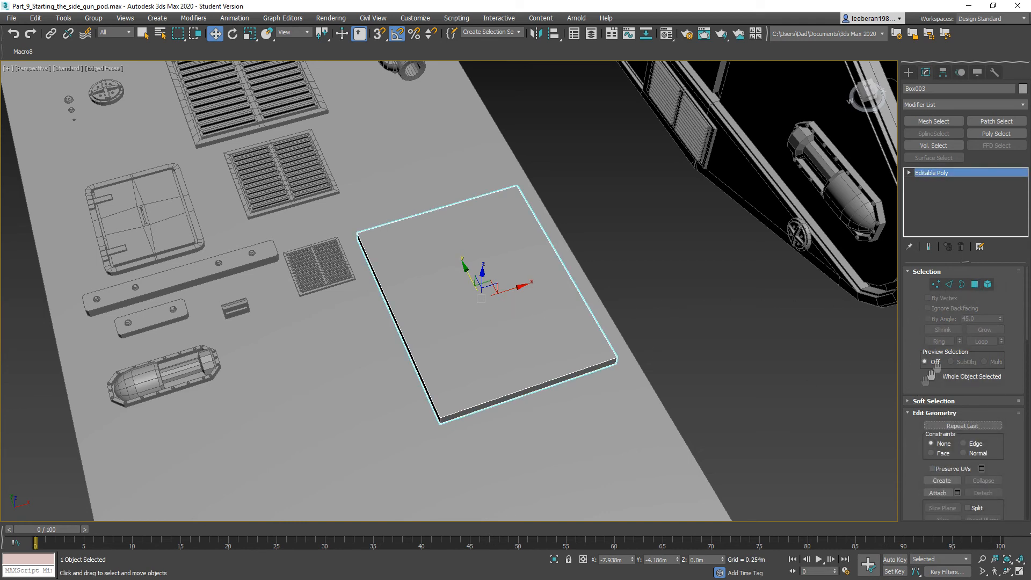
pyautogui.click(975, 284)
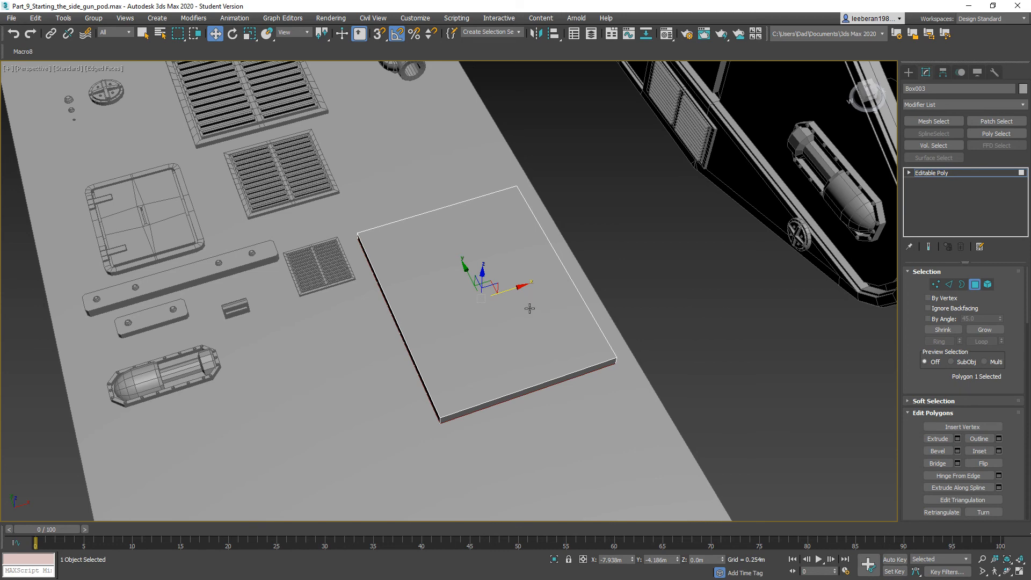
# Inset the box's top polygon to leave a narrow, even border around it.
pyautogui.scroll(-5, 529, 309)
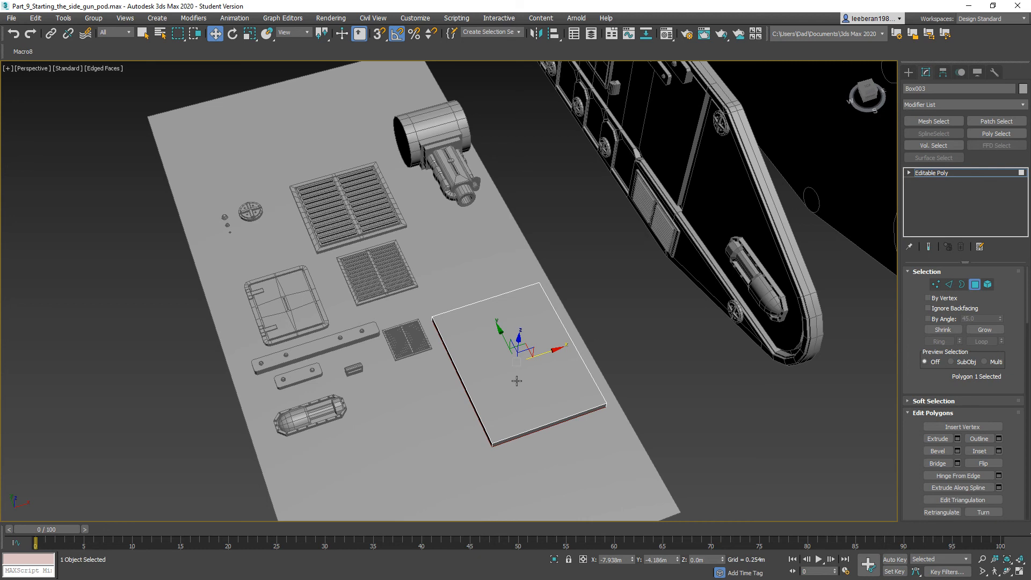
pyautogui.scroll(2, 516, 380)
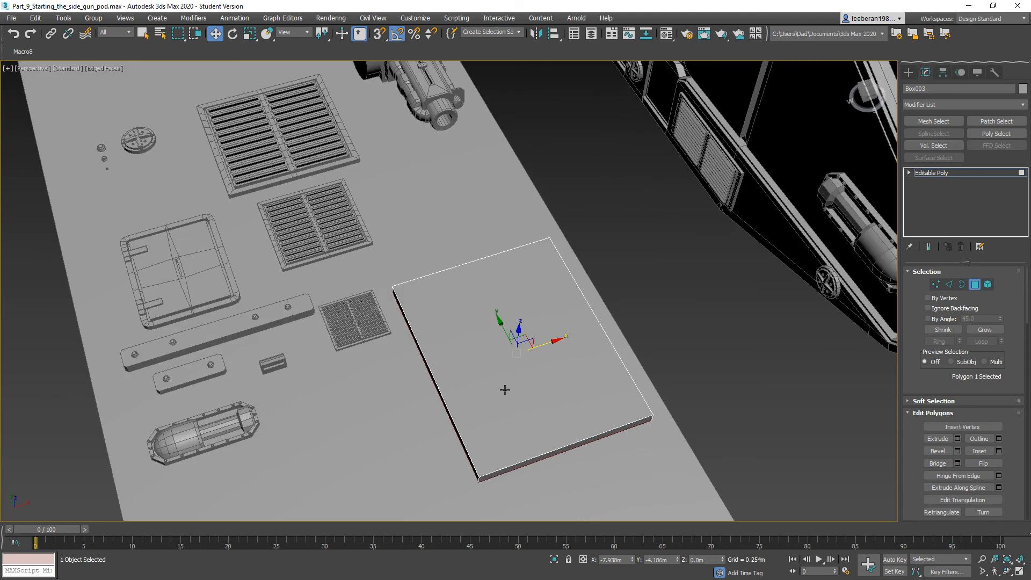
pyautogui.moveTo(505, 389); pyautogui.dragTo(483, 346, button='middle')
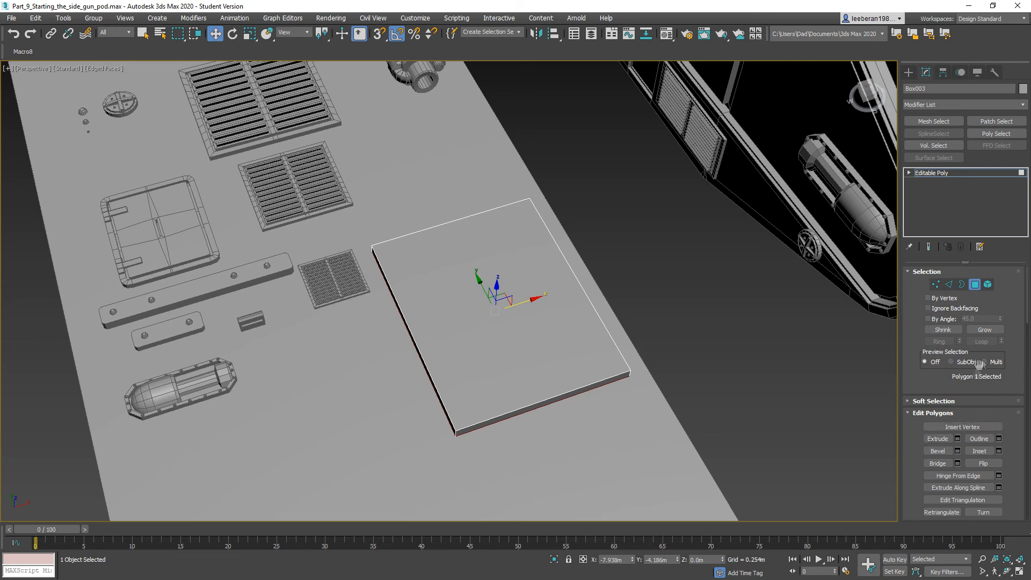
pyautogui.keyDown('ctrl'); pyautogui.click(498, 334); pyautogui.keyUp('ctrl')
pyautogui.click(975, 451)
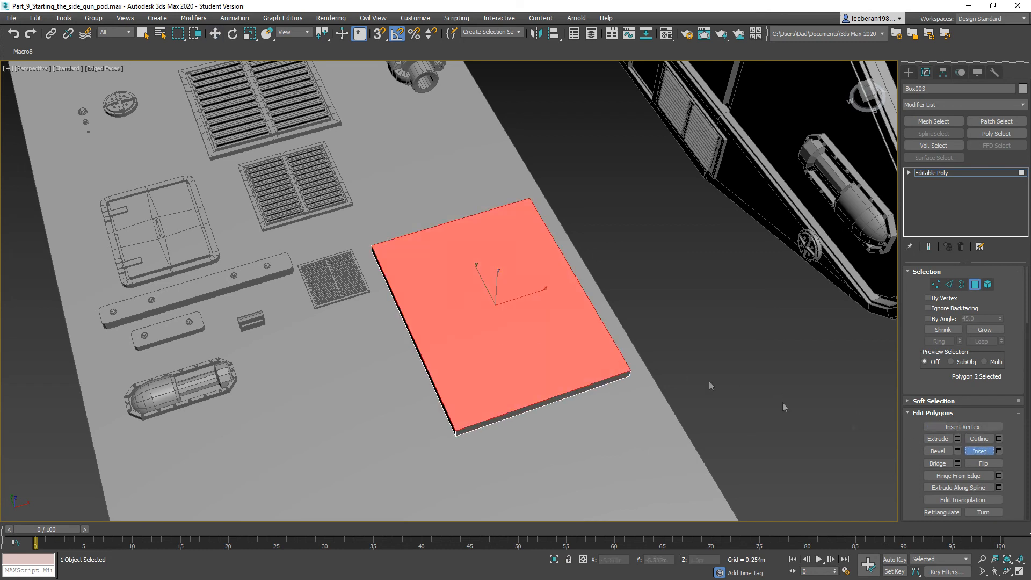
pyautogui.moveTo(528, 337); pyautogui.dragTo(521, 309)
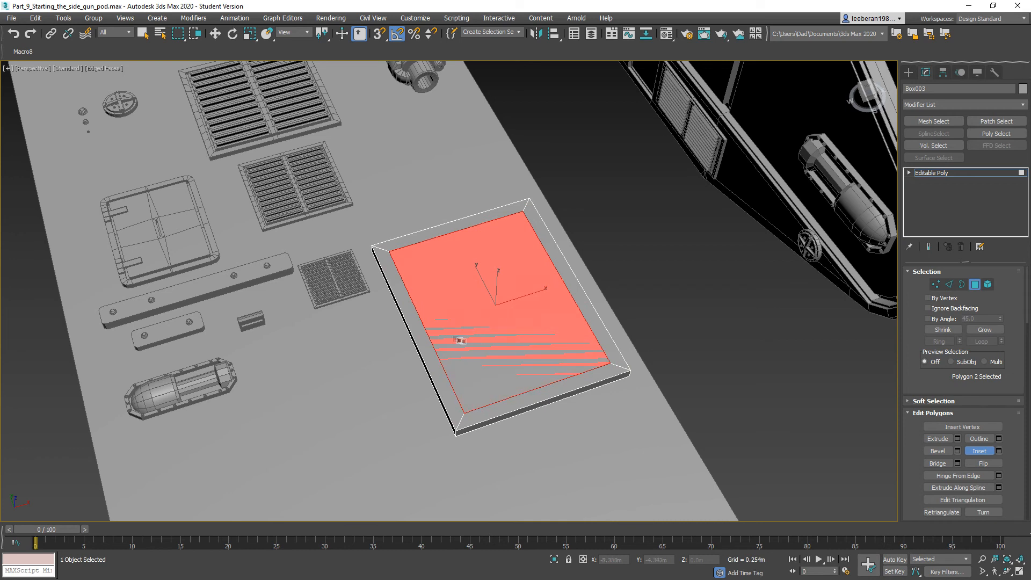
# Extrude the inset top polygon upward by about 0.89 m.
pyautogui.keyDown('alt'); pyautogui.moveTo(470, 320); pyautogui.dragTo(544, 317, button='middle'); pyautogui.keyUp('alt')
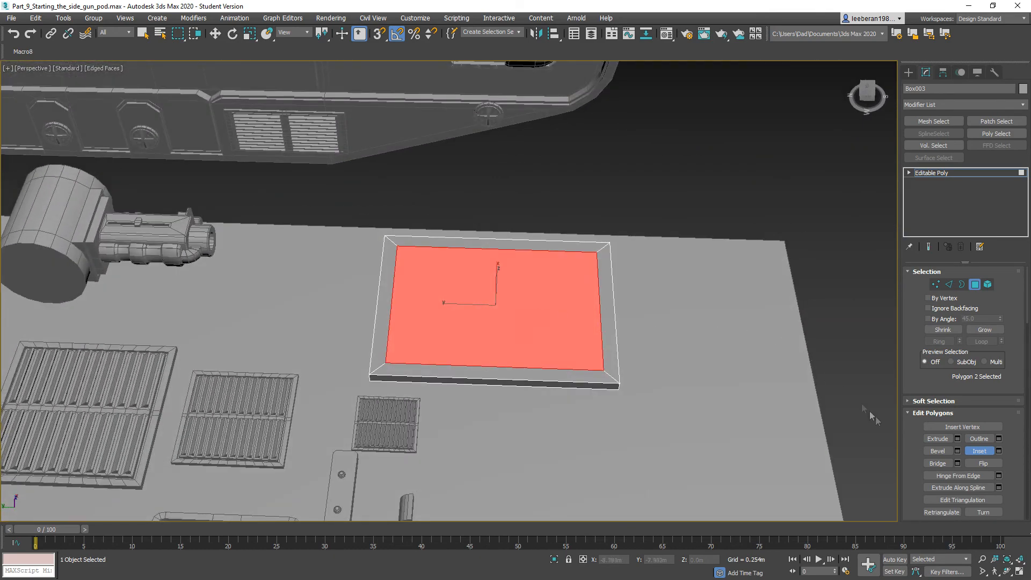
pyautogui.click(938, 439)
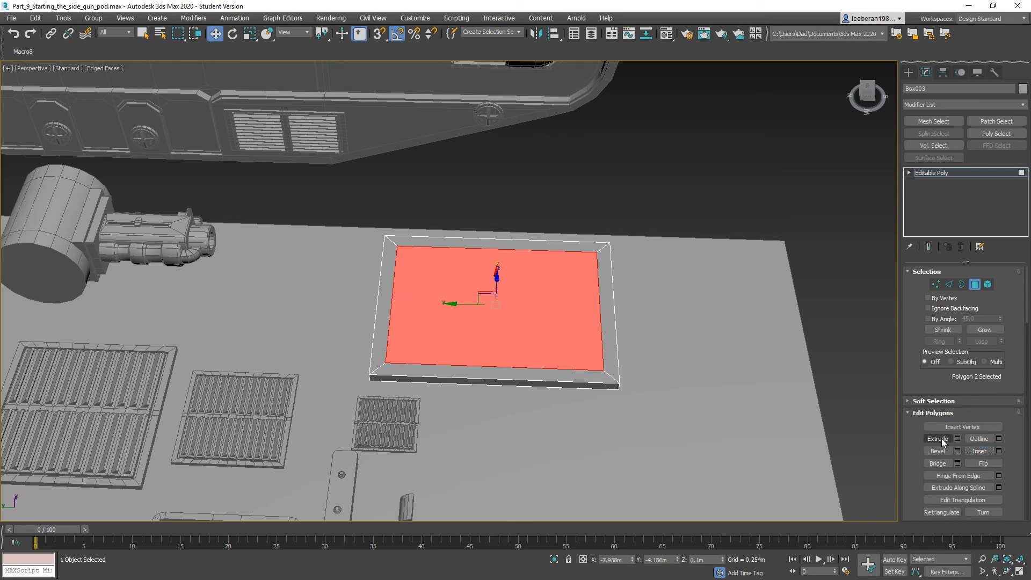
pyautogui.moveTo(525, 300); pyautogui.dragTo(520, 134)
# Move one upper end edge of the extruded block inward about 0.96 m along Y to slope that end face.
pyautogui.keyDown('alt'); pyautogui.moveTo(502, 207); pyautogui.dragTo(513, 224, button='middle'); pyautogui.keyUp('alt')
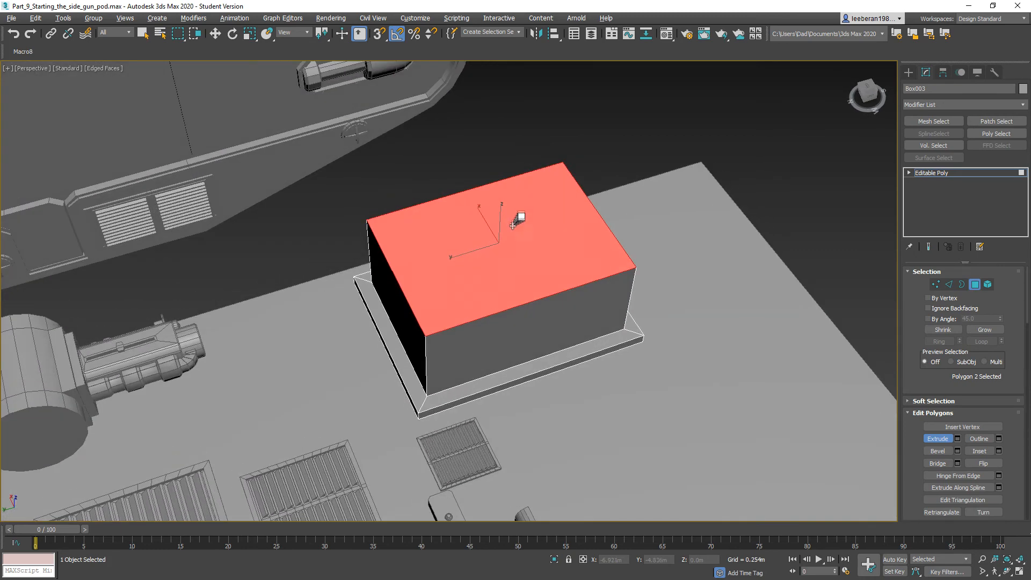
pyautogui.click(950, 285)
pyautogui.click(395, 274)
pyautogui.click(215, 33)
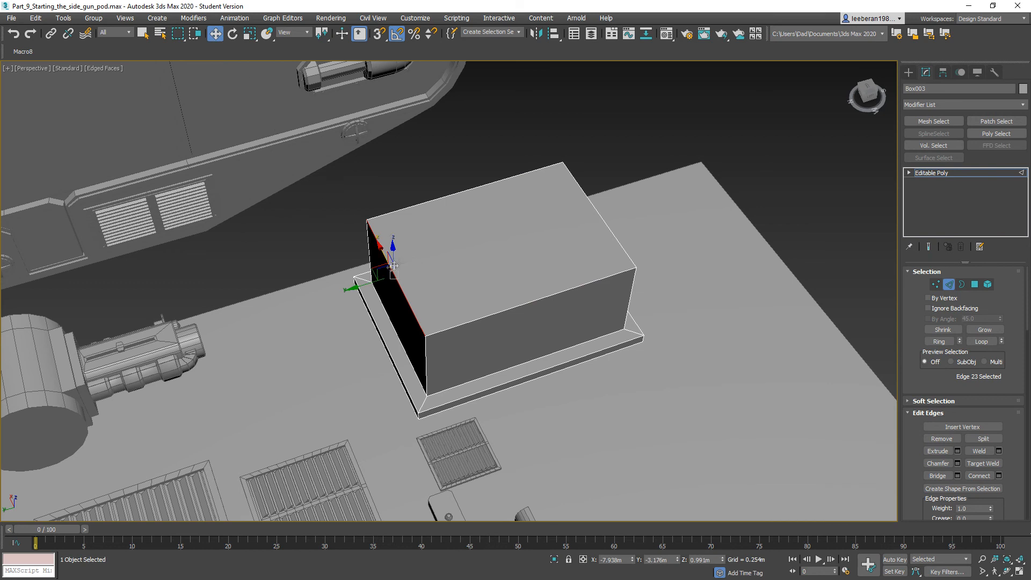
pyautogui.moveTo(357, 289); pyautogui.dragTo(453, 255)
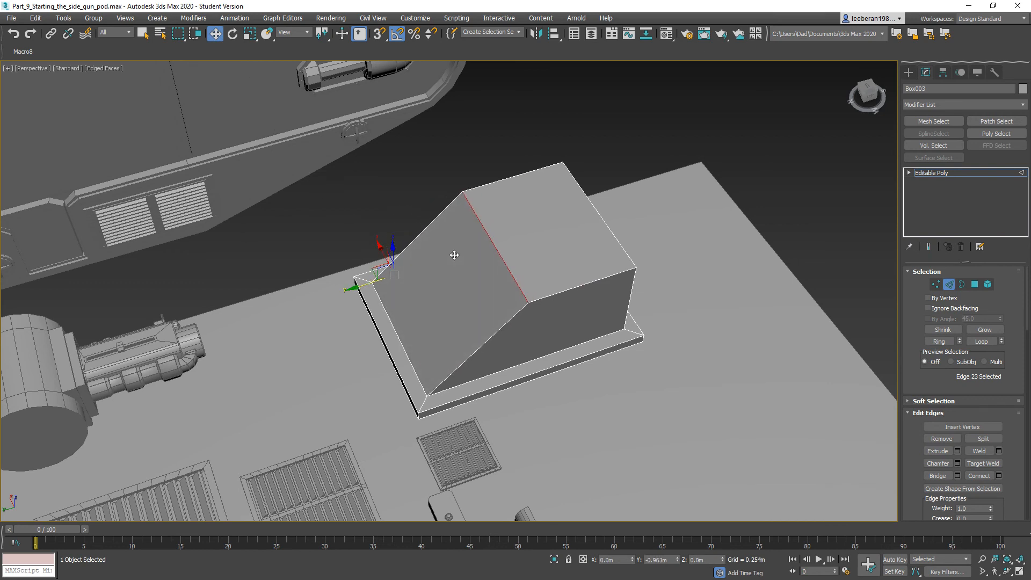
# Move the eight vertices at the end opposite the slope outward along Y to lengthen the pod slightly.
pyautogui.keyDown('alt'); pyautogui.moveTo(454, 255); pyautogui.dragTo(431, 286, button='middle'); pyautogui.keyUp('alt')
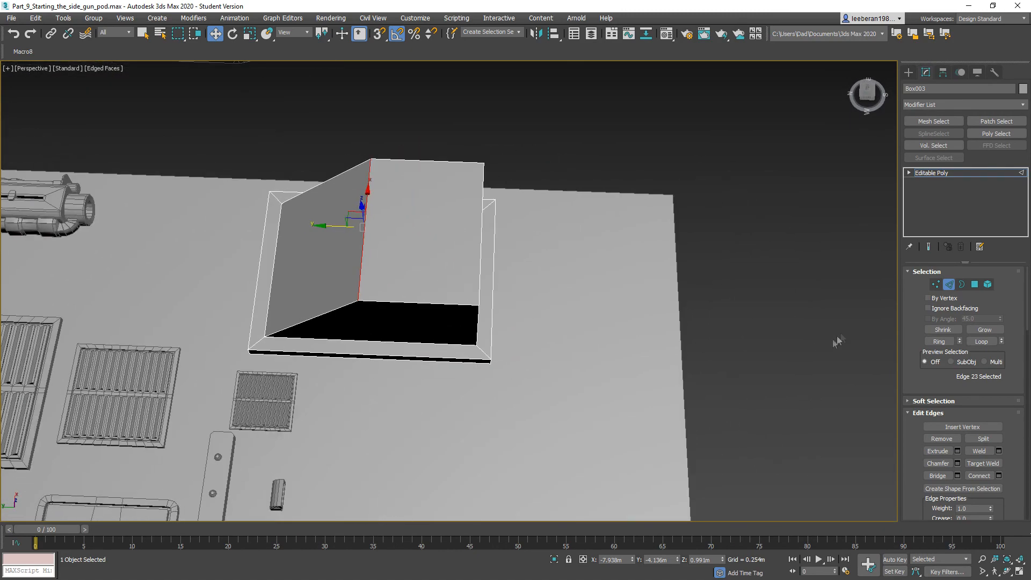
pyautogui.click(936, 285)
pyautogui.keyDown('alt'); pyautogui.moveTo(627, 261); pyautogui.dragTo(632, 293, button='middle'); pyautogui.keyUp('alt')
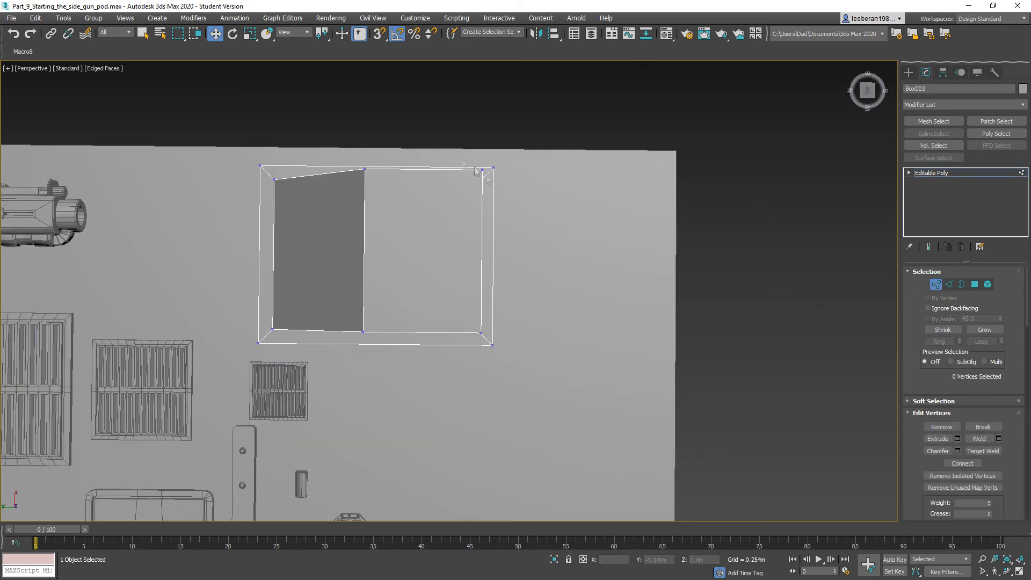
pyautogui.moveTo(440, 150); pyautogui.dragTo(548, 400)
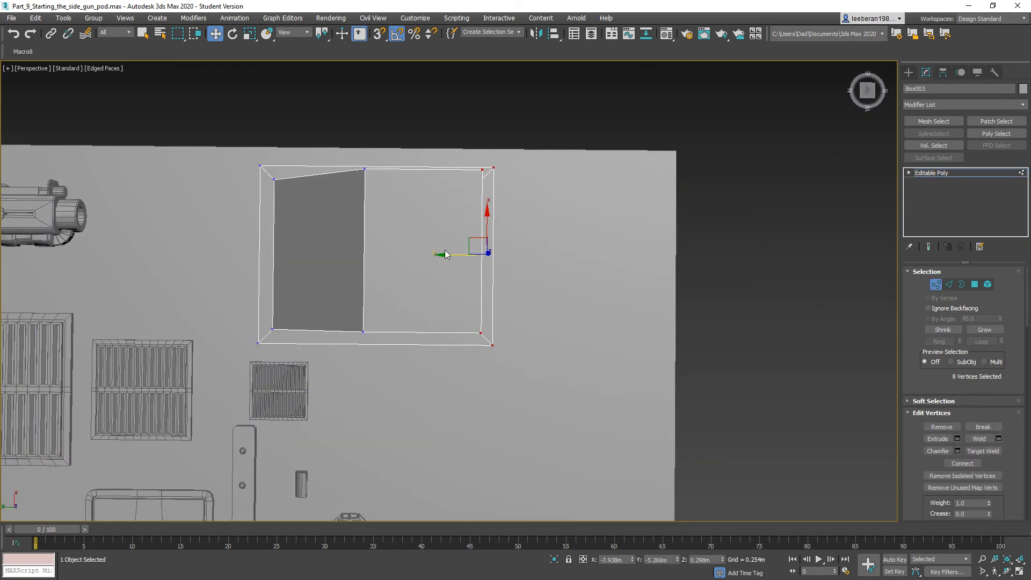
pyautogui.moveTo(440, 254); pyautogui.dragTo(467, 254)
pyautogui.moveTo(557, 296)
pyautogui.keyDown('alt'); pyautogui.mouseDown(button='middle')
pyautogui.moveTo(530, 267)
pyautogui.moveTo(574, 289)
pyautogui.mouseUp(button='middle'); pyautogui.keyUp('alt')
pyautogui.click(935, 284)
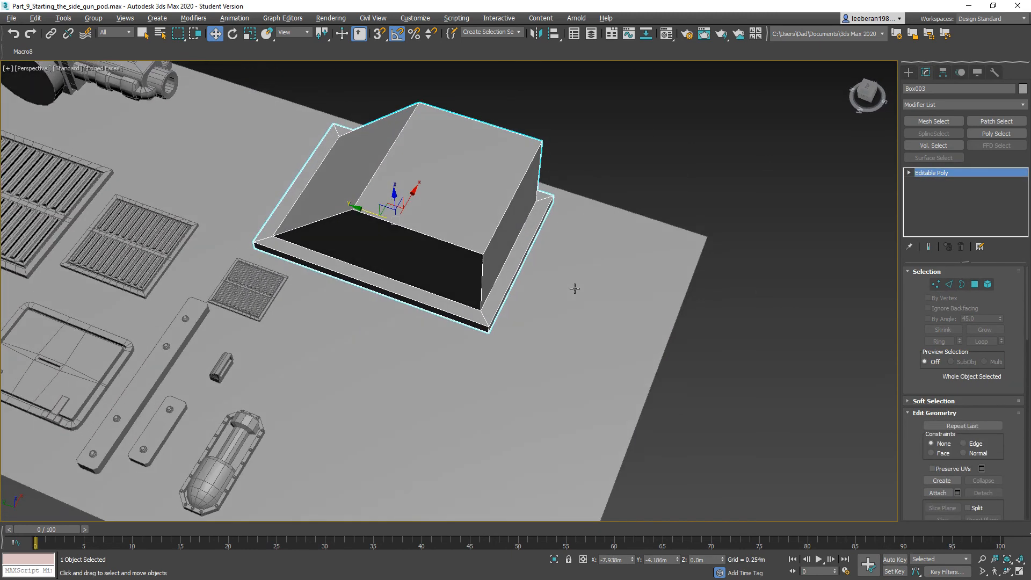
# Select the raised body's top, sloped face and three vertical side polygons, five in all.
pyautogui.click(975, 284)
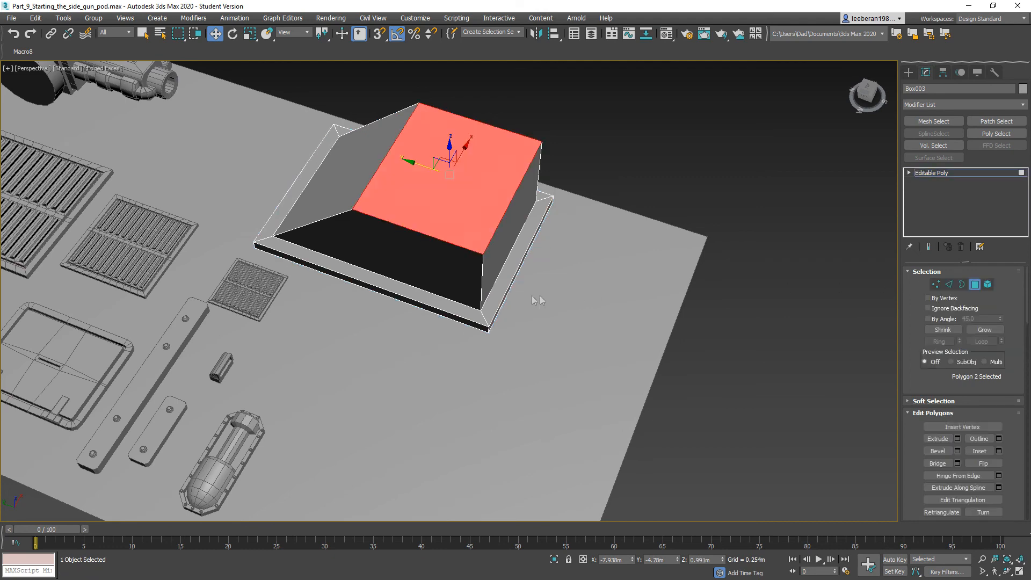
pyautogui.keyDown('ctrl'); pyautogui.click(447, 269); pyautogui.keyUp('ctrl')
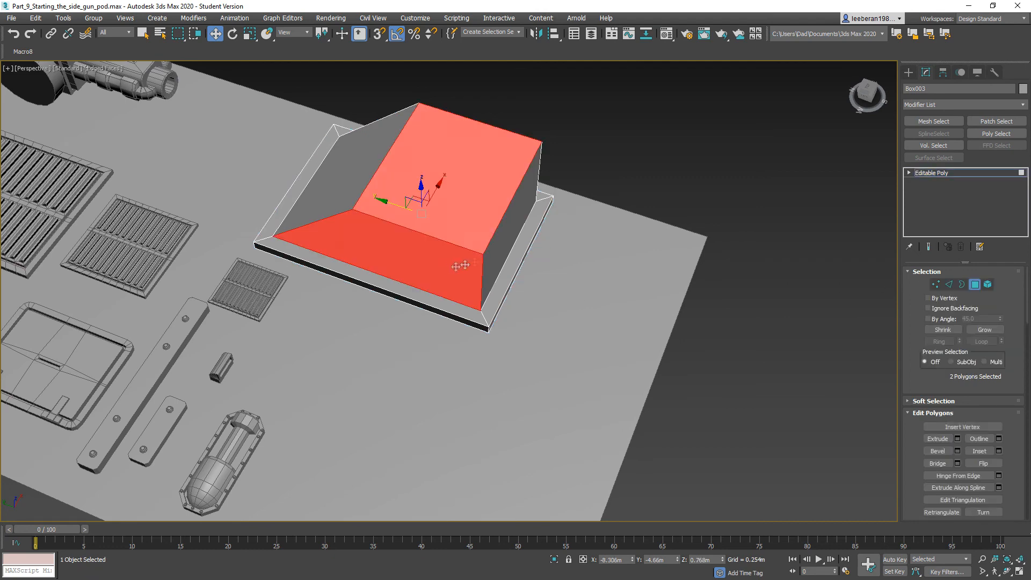
pyautogui.keyDown('ctrl'); pyautogui.click(500, 247); pyautogui.keyUp('ctrl')
pyautogui.keyDown('alt'); pyautogui.moveTo(393, 256); pyautogui.dragTo(510, 263, button='middle'); pyautogui.keyUp('alt')
pyautogui.keyDown('ctrl'); pyautogui.click(360, 267); pyautogui.keyUp('ctrl')
pyautogui.keyDown('ctrl'); pyautogui.click(381, 296); pyautogui.keyUp('ctrl')
pyautogui.keyDown('alt'); pyautogui.moveTo(381, 297); pyautogui.dragTo(456, 285, button='middle'); pyautogui.keyUp('alt')
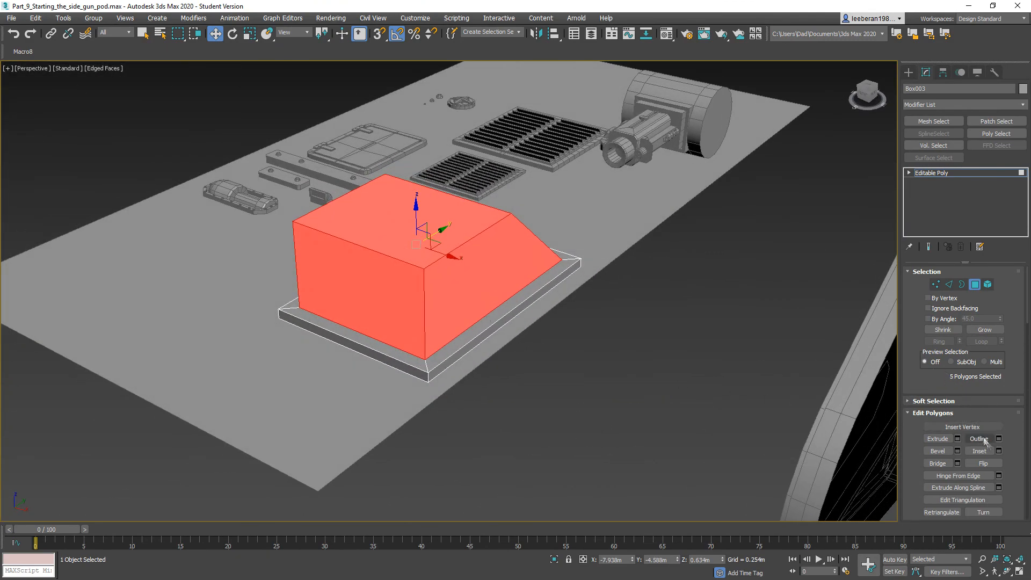
# Inset the five body polygons individually to leave a narrow frame around each face.
pyautogui.click(999, 451)
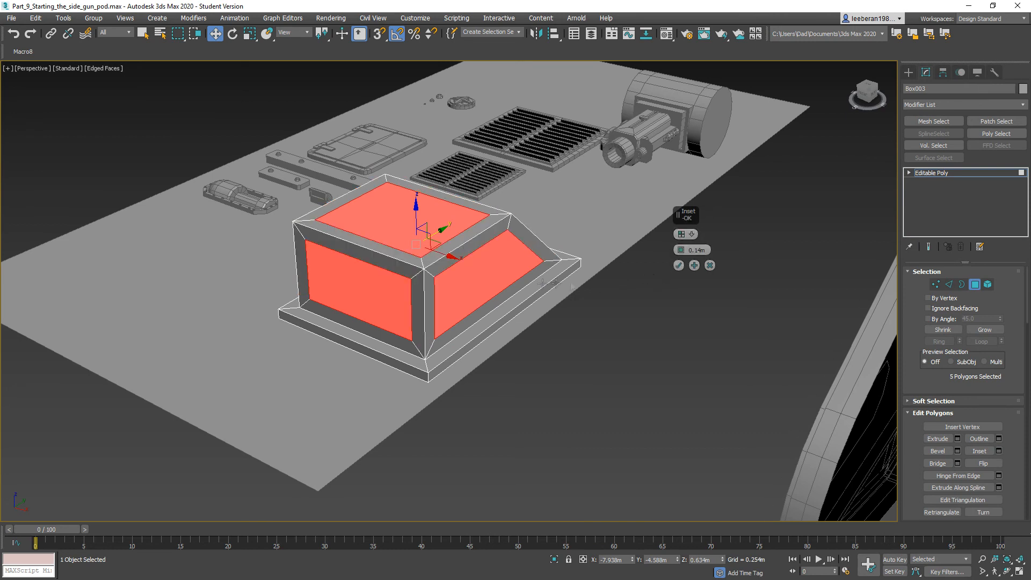
pyautogui.moveTo(679, 254); pyautogui.dragTo(678, 268)
pyautogui.click(677, 265)
# Recess the five inset panels by extruding them with a height of -0.032 m.
pyautogui.keyDown('alt'); pyautogui.moveTo(582, 339); pyautogui.dragTo(670, 323, button='middle'); pyautogui.keyUp('alt')
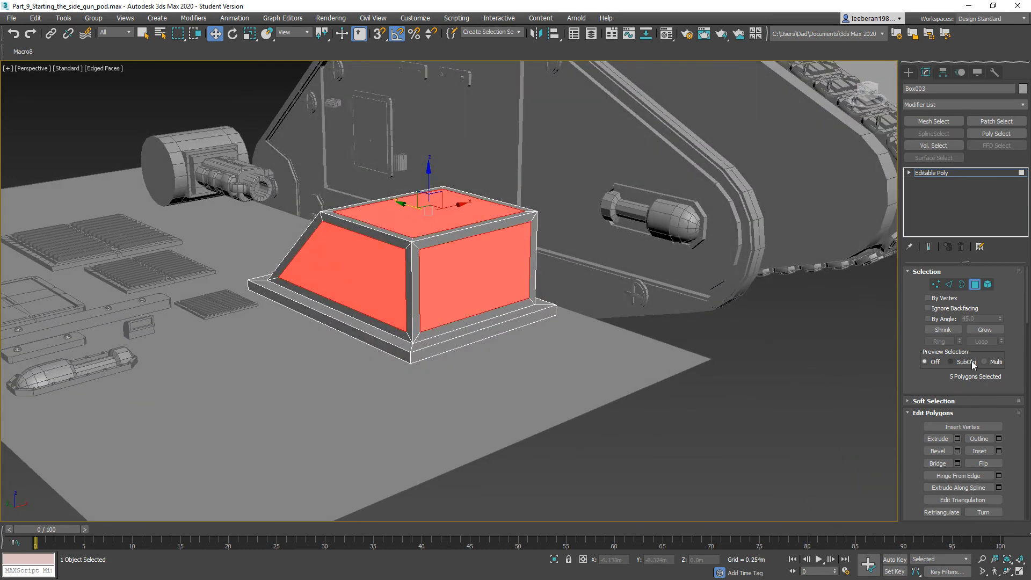
pyautogui.click(957, 439)
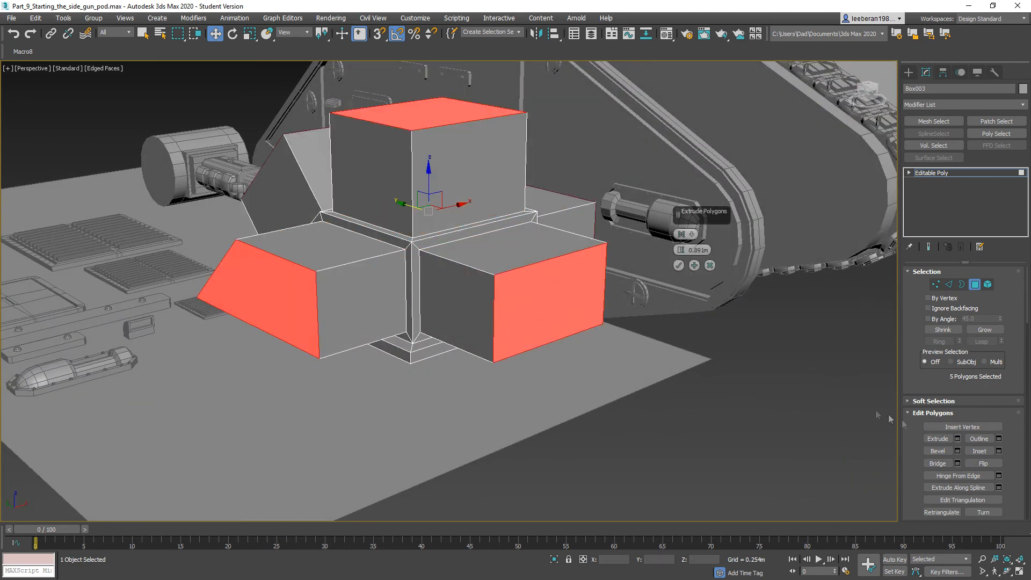
pyautogui.moveTo(681, 250); pyautogui.dragTo(685, 449)
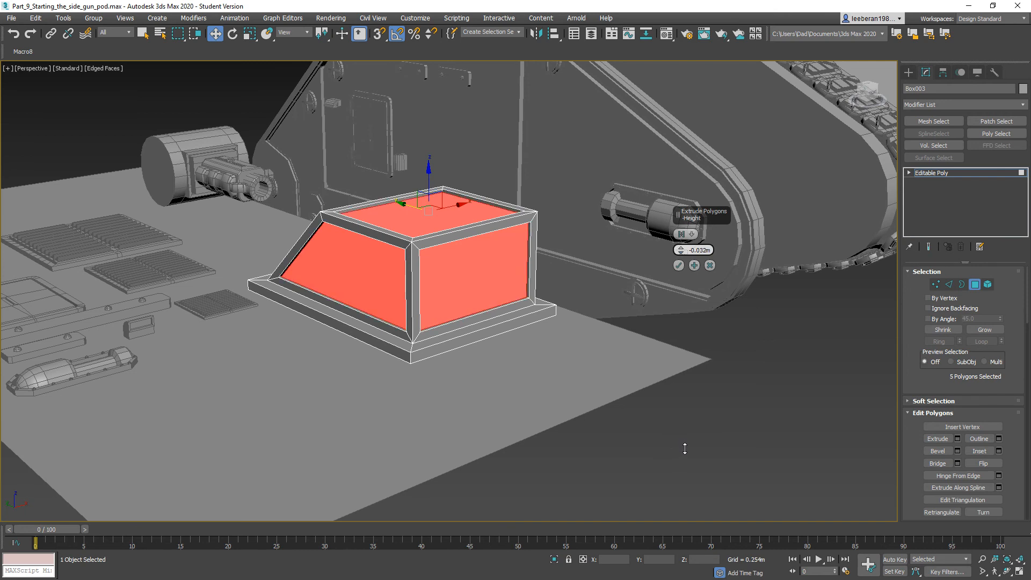
pyautogui.moveTo(685, 448); pyautogui.dragTo(685, 448)
pyautogui.click(678, 265)
# Select the four short vertical corner edges of the pod's base as a ring.
pyautogui.keyDown('alt'); pyautogui.moveTo(451, 277); pyautogui.dragTo(436, 309, button='middle'); pyautogui.keyUp('alt')
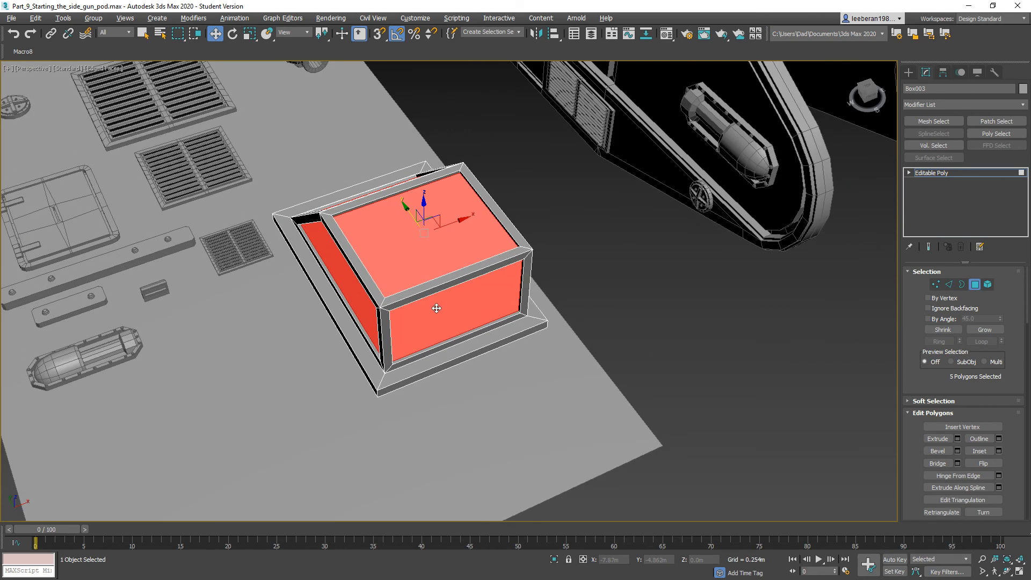
pyautogui.scroll(2, 442, 353)
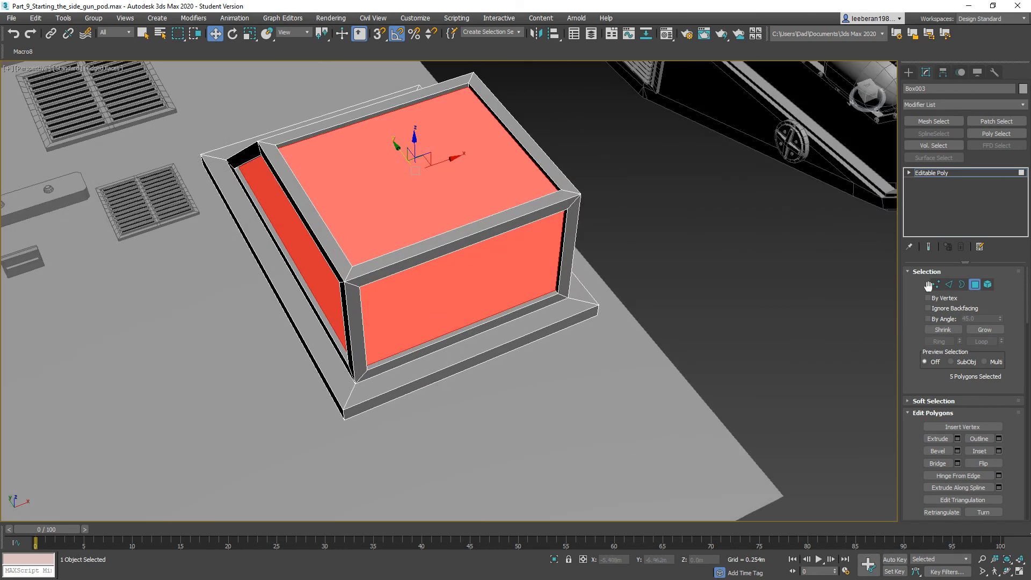
pyautogui.click(949, 284)
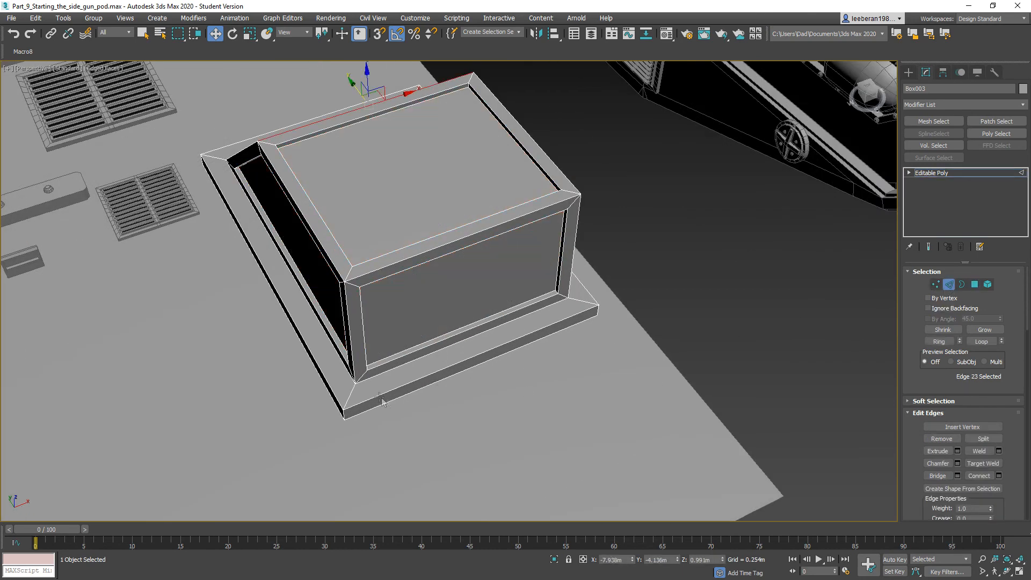
pyautogui.click(346, 416)
pyautogui.keyDown('alt'); pyautogui.moveTo(474, 440); pyautogui.dragTo(400, 343, button='middle'); pyautogui.keyUp('alt')
pyautogui.keyDown('ctrl'); pyautogui.click(514, 356); pyautogui.keyUp('ctrl')
pyautogui.click(940, 342)
pyautogui.keyDown('alt'); pyautogui.moveTo(349, 365); pyautogui.dragTo(414, 367, button='middle'); pyautogui.keyUp('alt')
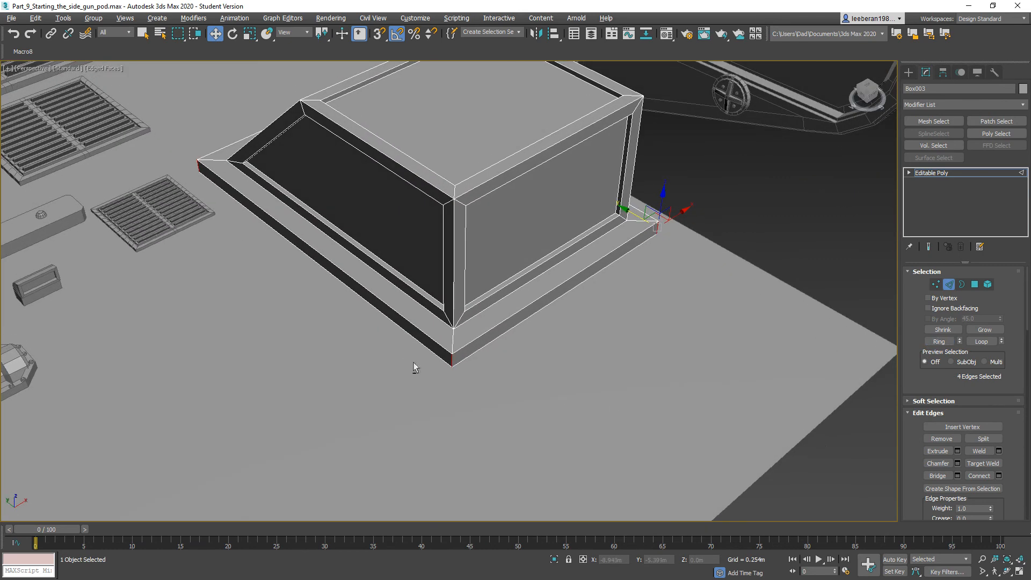
# Try to chamfer the base's four corner edges by 0.101 m with 3 segments, and undo it.
pyautogui.click(957, 463)
pyautogui.moveTo(681, 251); pyautogui.dragTo(684, 231)
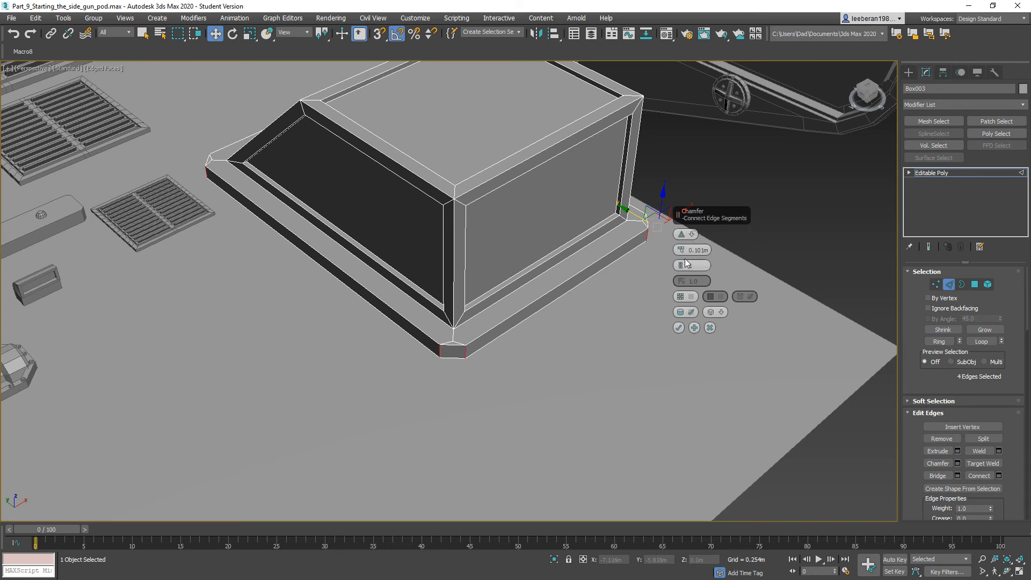
pyautogui.moveTo(681, 270); pyautogui.dragTo(681, 266)
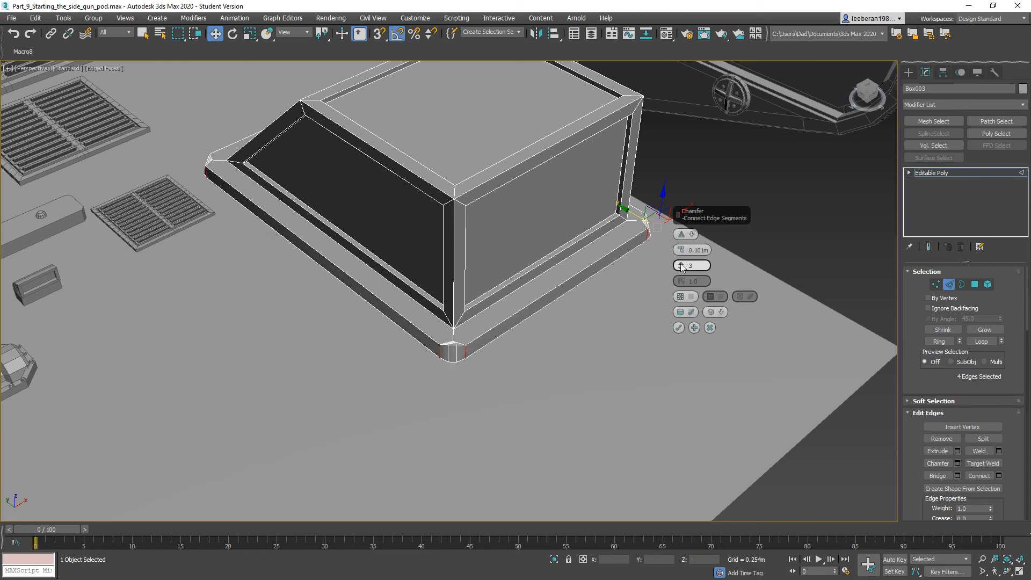
pyautogui.click(679, 328)
pyautogui.keyDown('alt'); pyautogui.moveTo(556, 370); pyautogui.dragTo(576, 360, button='middle'); pyautogui.keyUp('alt')
pyautogui.hotkey('ctrl', 'z')
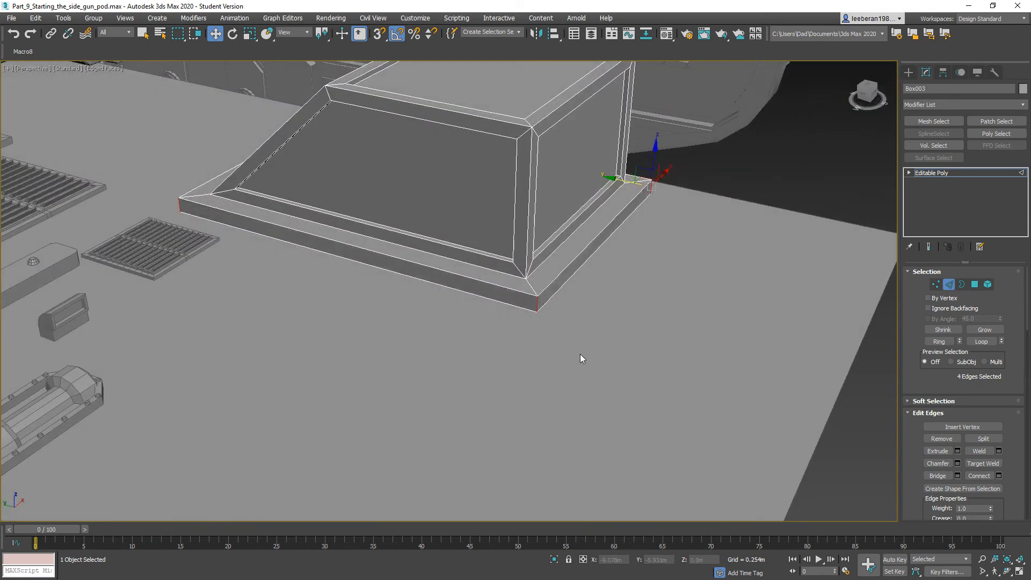
# Examine the base's lower perimeter and underside for an open border.
pyautogui.click(962, 284)
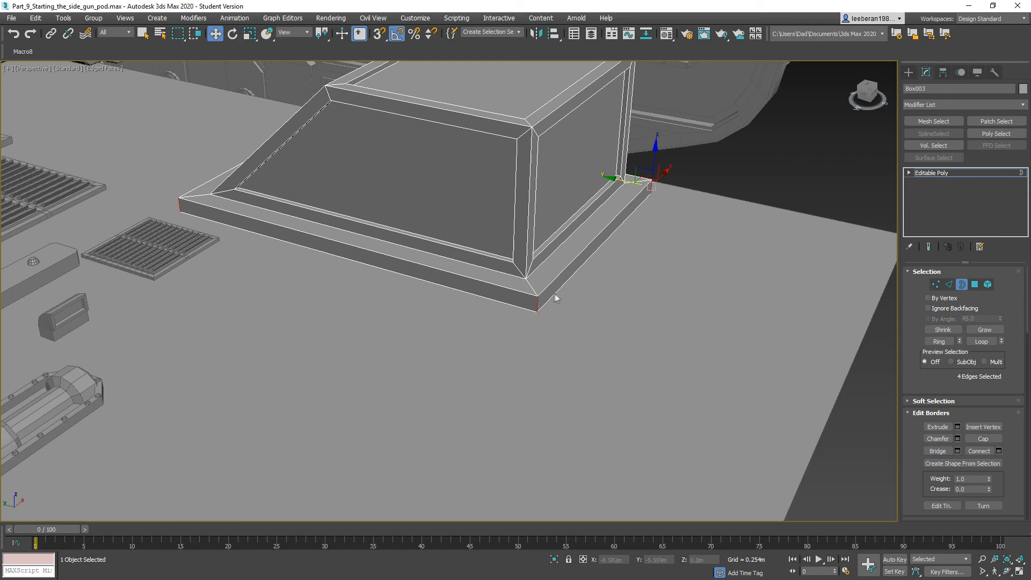
pyautogui.moveTo(558, 285)
pyautogui.keyDown('alt'); pyautogui.mouseDown(button='middle')
pyautogui.moveTo(570, 310)
pyautogui.moveTo(547, 285)
pyautogui.moveTo(508, 296)
pyautogui.moveTo(547, 300)
pyautogui.mouseUp(button='middle'); pyautogui.keyUp('alt')
pyautogui.click(562, 269)
pyautogui.keyDown('alt'); pyautogui.moveTo(479, 239); pyautogui.dragTo(517, 237, button='middle'); pyautogui.keyUp('alt')
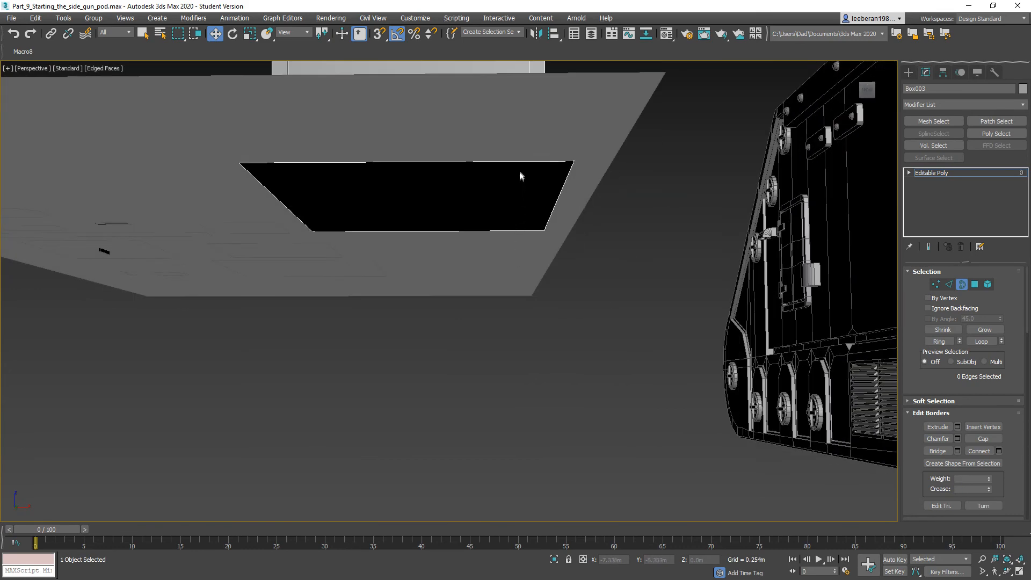
pyautogui.keyDown('alt'); pyautogui.moveTo(524, 164); pyautogui.dragTo(543, 257, button='middle'); pyautogui.keyUp('alt')
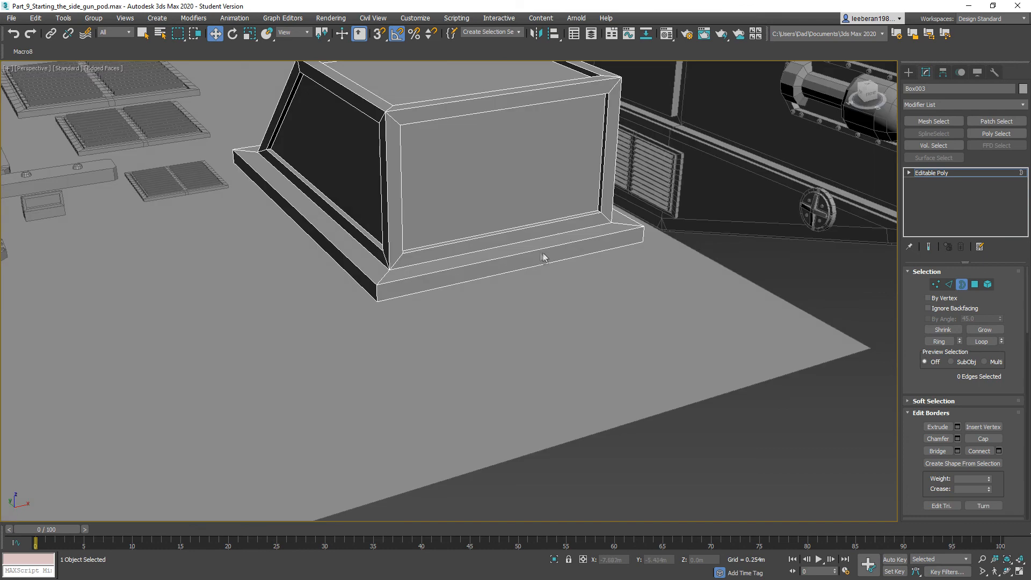
pyautogui.click(961, 288)
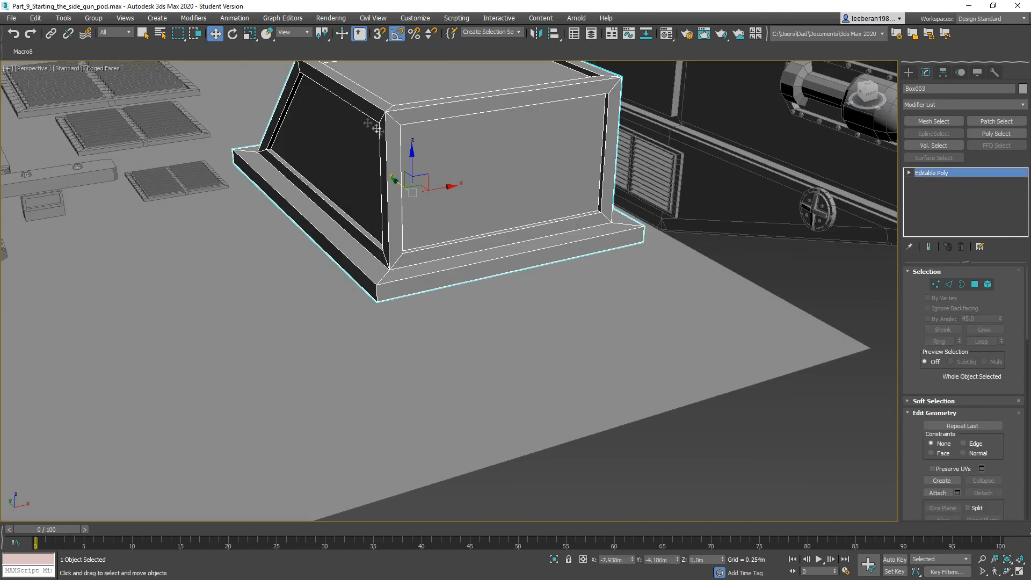
# Raise the whole pod about 0.11 m along Z, clear of the work table.
pyautogui.moveTo(412, 151); pyautogui.dragTo(412, 132)
pyautogui.moveTo(569, 248)
pyautogui.keyDown('alt'); pyautogui.mouseDown(button='middle')
pyautogui.moveTo(570, 215)
pyautogui.moveTo(571, 229)
pyautogui.mouseUp(button='middle'); pyautogui.keyUp('alt')
pyautogui.scroll(3, 575, 212)
pyautogui.keyDown('alt'); pyautogui.moveTo(465, 193); pyautogui.dragTo(494, 192, button='middle'); pyautogui.keyUp('alt')
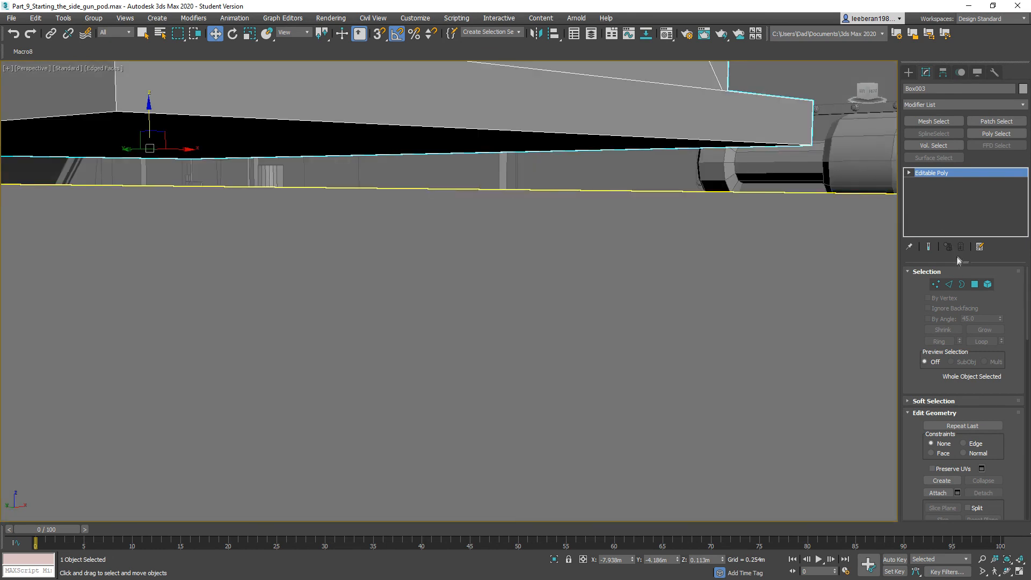
# Check the raised pod's underside for open borders and for a selectable bottom polygon.
pyautogui.click(962, 285)
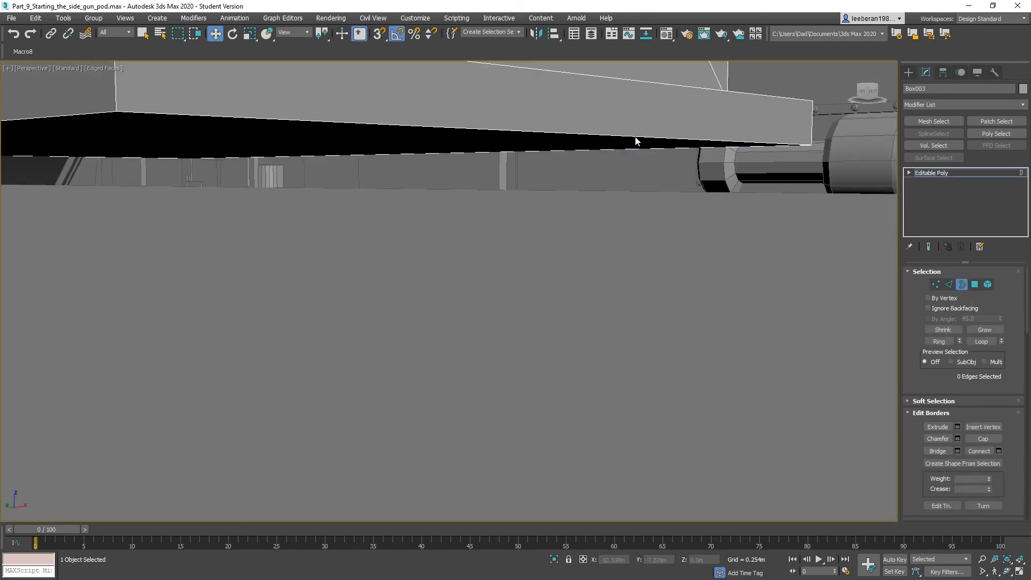
pyautogui.moveTo(508, 201)
pyautogui.keyDown('alt'); pyautogui.mouseDown(button='middle')
pyautogui.moveTo(541, 193)
pyautogui.moveTo(525, 198)
pyautogui.mouseUp(button='middle'); pyautogui.keyUp('alt')
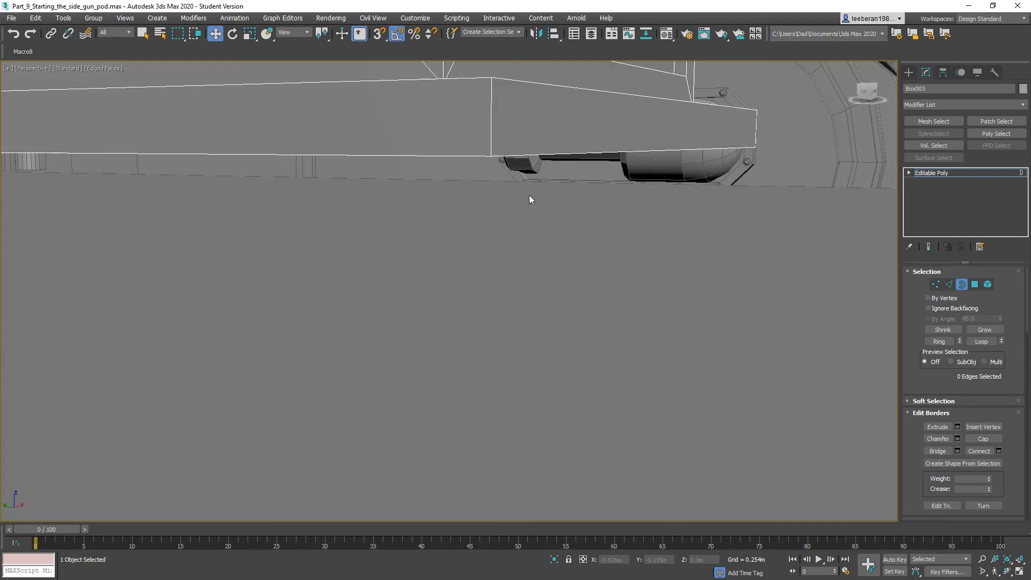
pyautogui.keyDown('alt'); pyautogui.moveTo(640, 181); pyautogui.dragTo(596, 174, button='middle'); pyautogui.keyUp('alt')
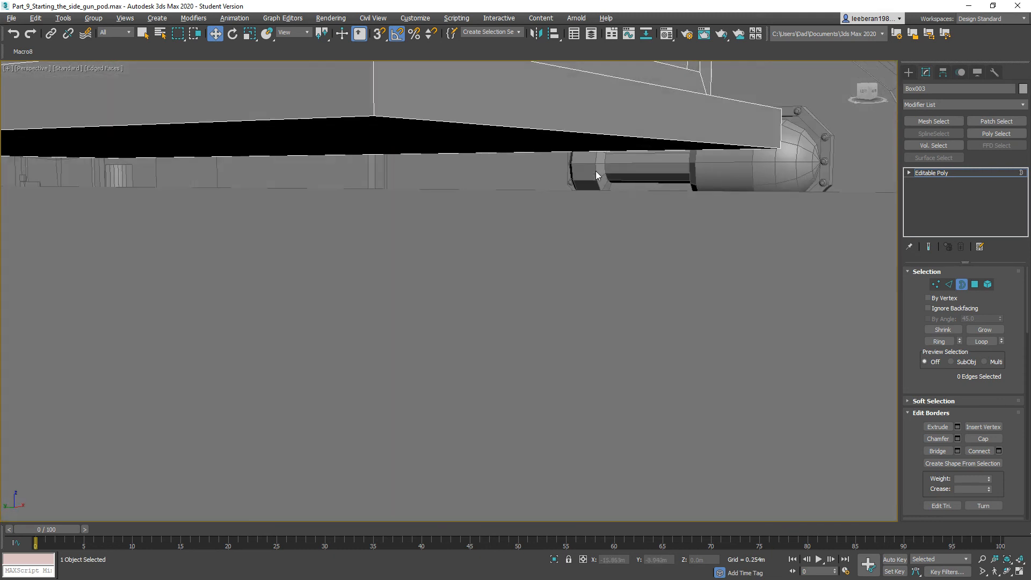
pyautogui.click(963, 285)
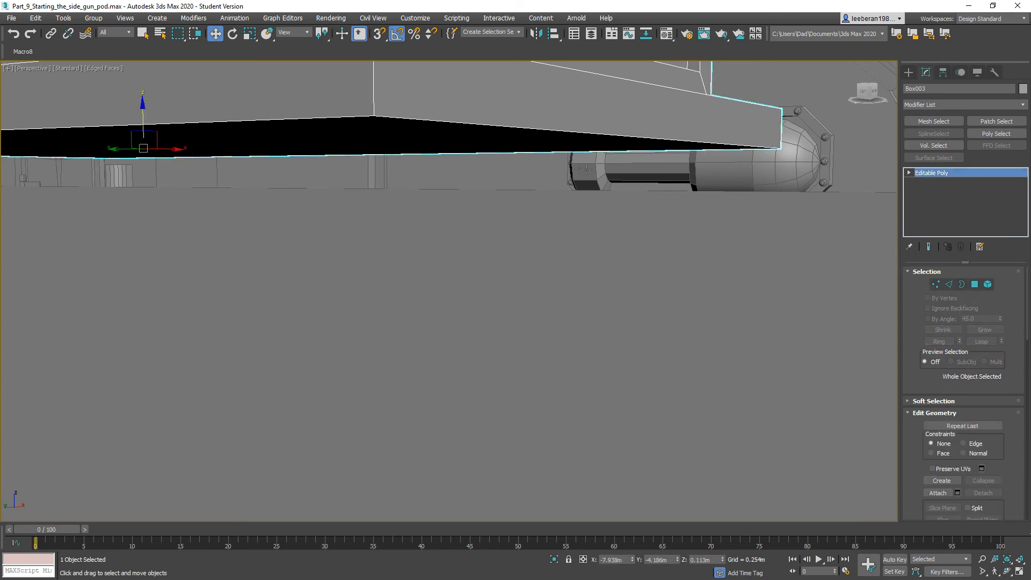
pyautogui.click(975, 284)
pyautogui.click(440, 141)
pyautogui.keyDown('alt'); pyautogui.moveTo(443, 175); pyautogui.dragTo(465, 247, button='middle'); pyautogui.keyUp('alt')
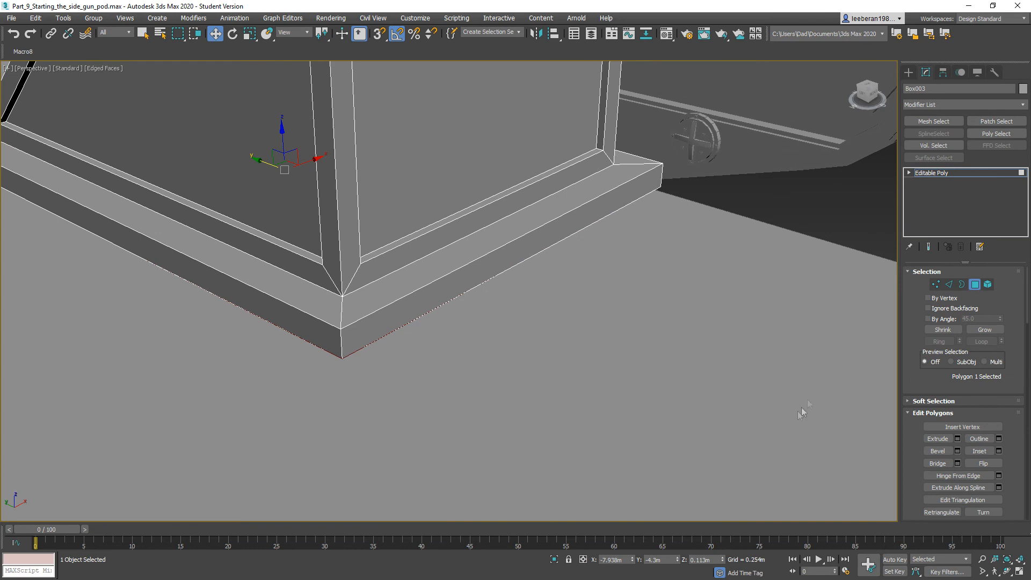
# Reselect the base's four vertical corner edges by extending one corner edge to its ring.
pyautogui.click(950, 285)
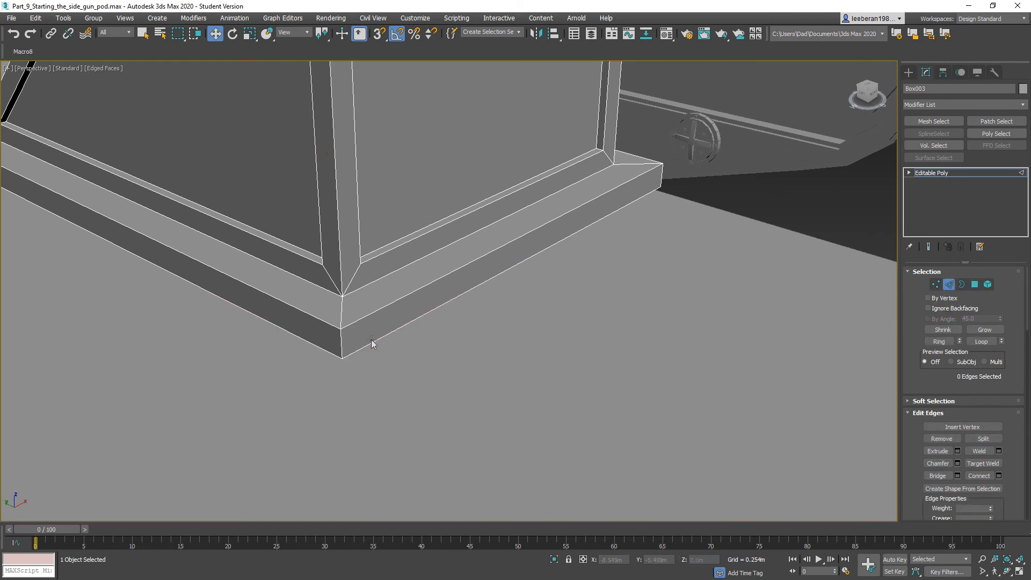
pyautogui.click(339, 340)
pyautogui.click(934, 341)
# Try the 0.101 m, 3-segment chamfer on the base corners again, inspect the corners, and undo it.
pyautogui.click(957, 462)
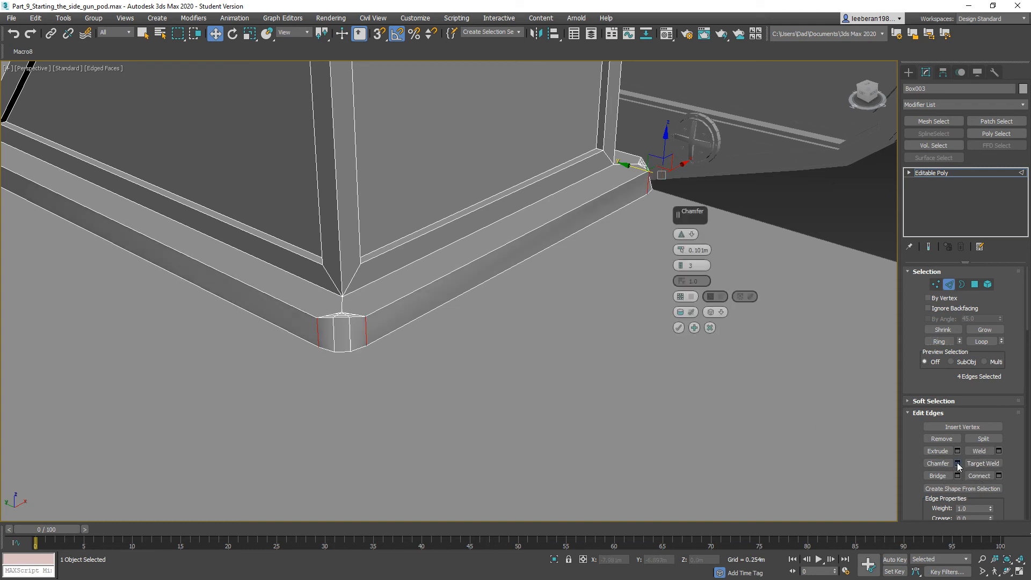
pyautogui.keyDown('alt'); pyautogui.moveTo(462, 318); pyautogui.dragTo(465, 340, button='middle'); pyautogui.keyUp('alt')
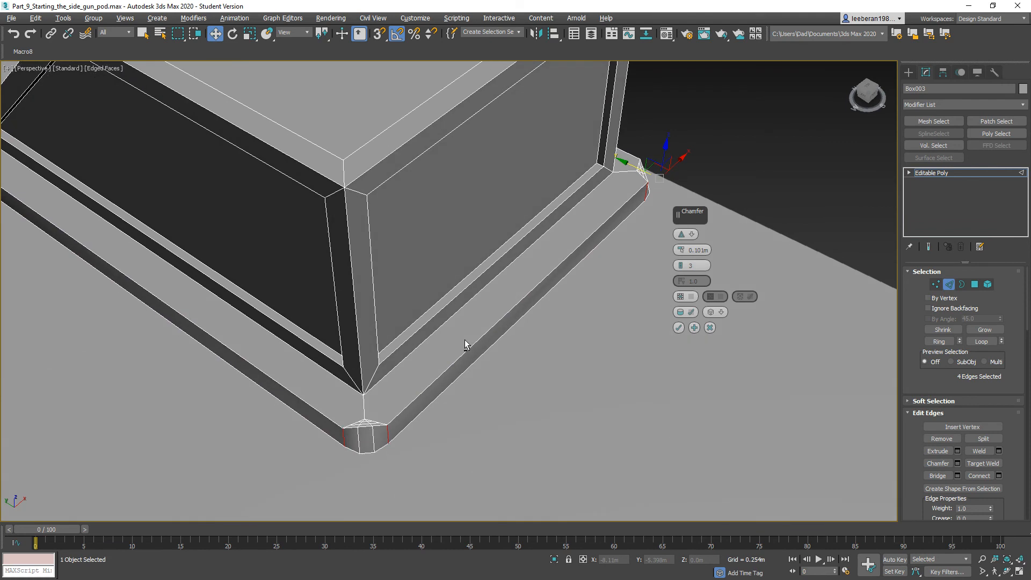
pyautogui.click(679, 327)
pyautogui.keyDown('alt'); pyautogui.moveTo(681, 334); pyautogui.dragTo(418, 384, button='middle'); pyautogui.keyUp('alt')
pyautogui.hotkey('ctrl', 'z')
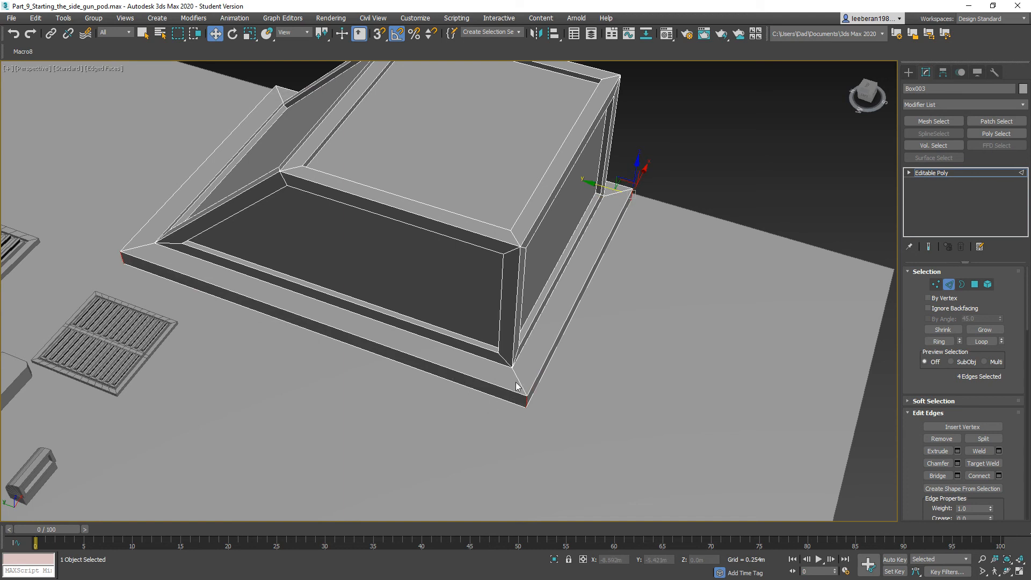
# Ignore backfacing and add the diagonal top edges at all four base corners to the vertical corner edge selection.
pyautogui.keyDown('ctrl'); pyautogui.click(612, 198); pyautogui.keyUp('ctrl')
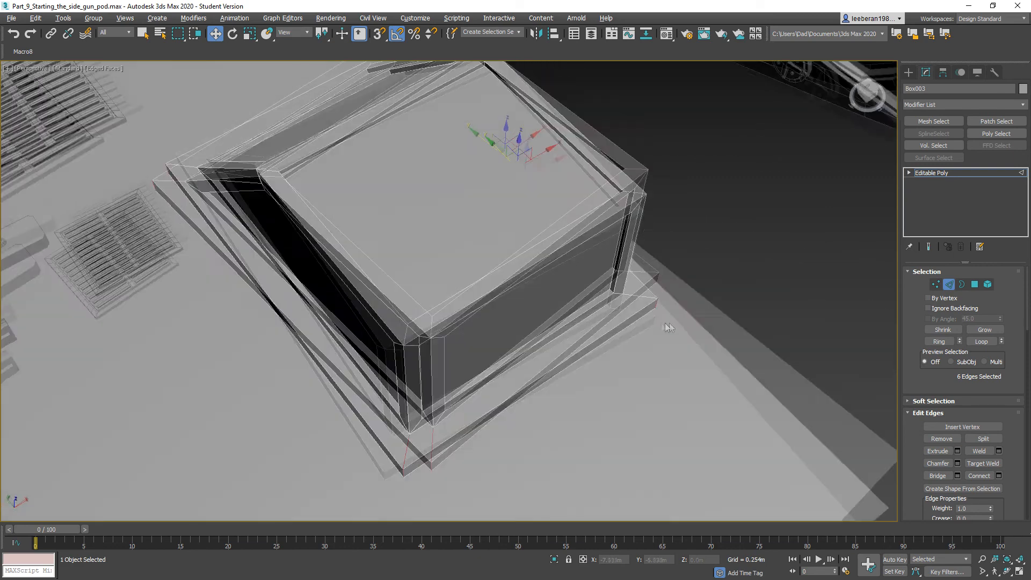
pyautogui.click(645, 327)
pyautogui.keyDown('ctrl'); pyautogui.click(610, 364); pyautogui.keyUp('ctrl')
pyautogui.click(928, 308)
pyautogui.moveTo(421, 271); pyautogui.dragTo(577, 404, button='middle')
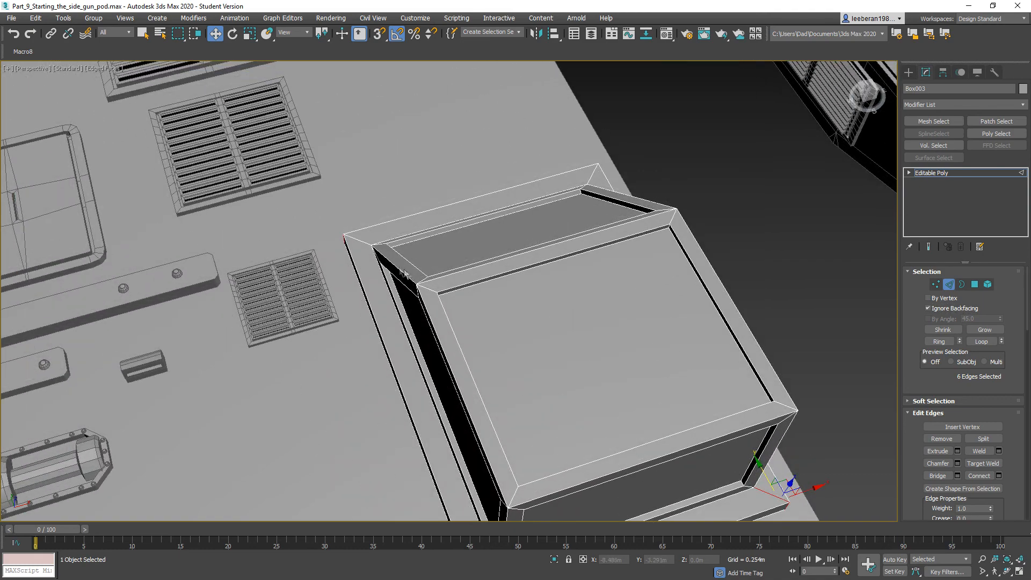
pyautogui.keyDown('alt'); pyautogui.moveTo(661, 306); pyautogui.dragTo(516, 230, button='middle'); pyautogui.keyUp('alt')
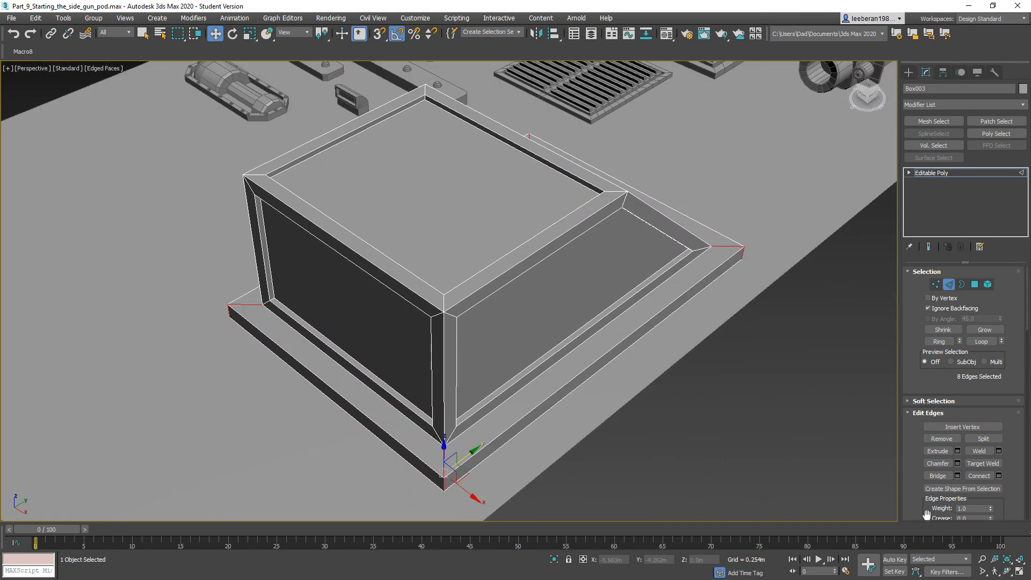
# Chamfer the selected base corner edges by 0.101 m with 3 segments, check the rounded corners, and leave edge editing.
pyautogui.click(958, 463)
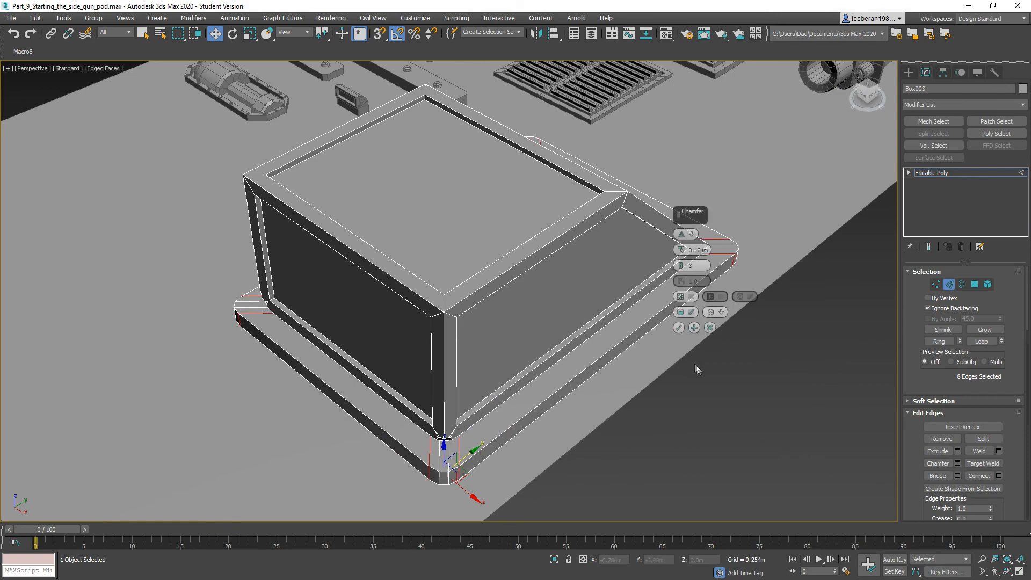
pyautogui.click(679, 326)
pyautogui.keyDown('alt'); pyautogui.moveTo(434, 390); pyautogui.dragTo(522, 398, button='middle'); pyautogui.keyUp('alt')
pyautogui.keyDown('alt'); pyautogui.moveTo(675, 417); pyautogui.dragTo(532, 411, button='middle'); pyautogui.keyUp('alt')
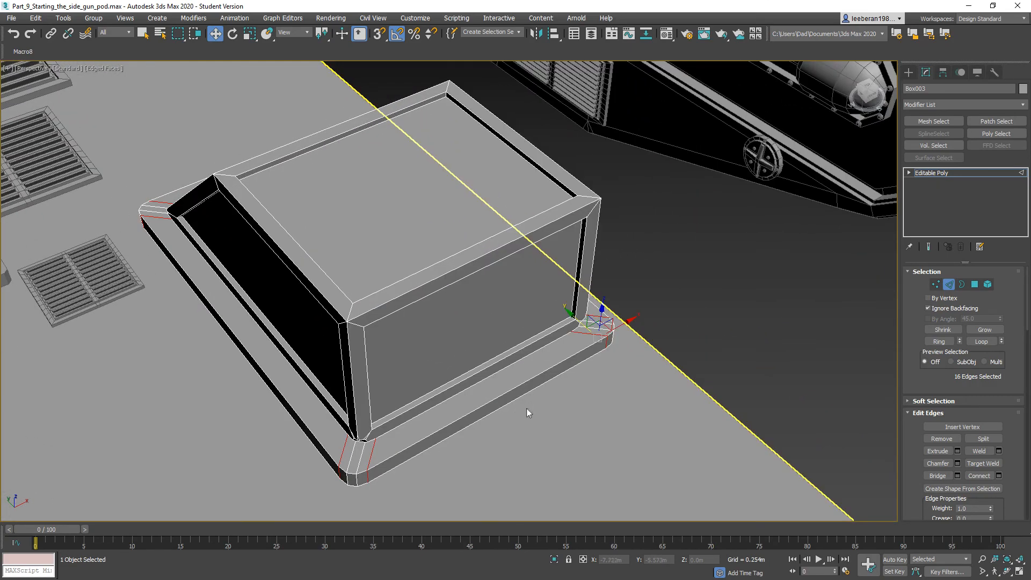
pyautogui.click(949, 285)
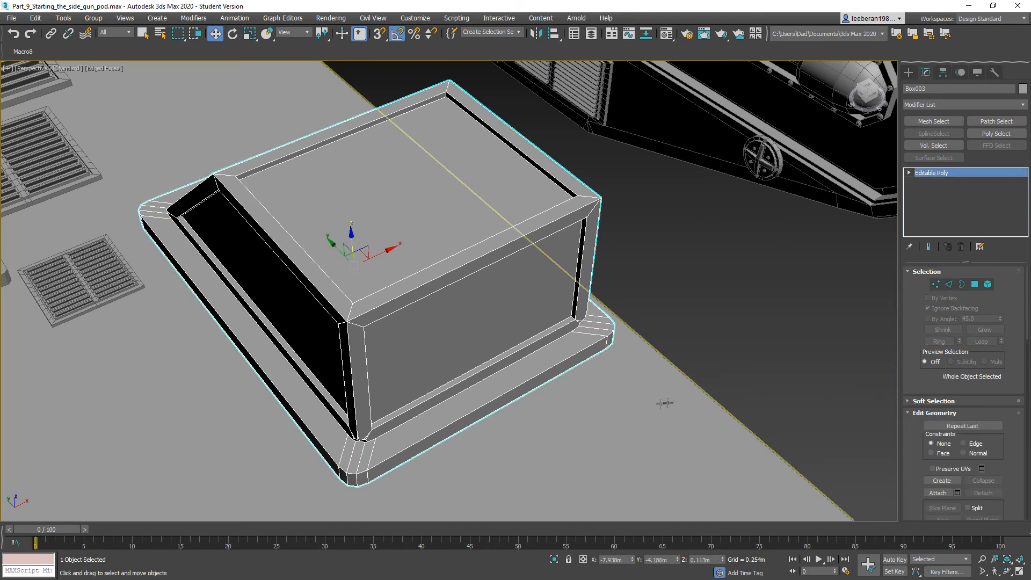
# Select the five recessed panel polygons on the pod's top, sides, back and sloped end.
pyautogui.click(974, 284)
pyautogui.click(479, 263)
pyautogui.keyDown('ctrl'); pyautogui.click(429, 222); pyautogui.keyUp('ctrl')
pyautogui.keyDown('ctrl'); pyautogui.click(295, 300); pyautogui.keyUp('ctrl')
pyautogui.scroll(5, 304, 304)
pyautogui.keyDown('ctrl'); pyautogui.click(229, 390); pyautogui.keyUp('ctrl')
pyautogui.keyDown('alt'); pyautogui.moveTo(230, 390); pyautogui.dragTo(514, 363, button='middle'); pyautogui.keyUp('alt')
pyautogui.keyDown('ctrl'); pyautogui.click(476, 367); pyautogui.keyUp('ctrl')
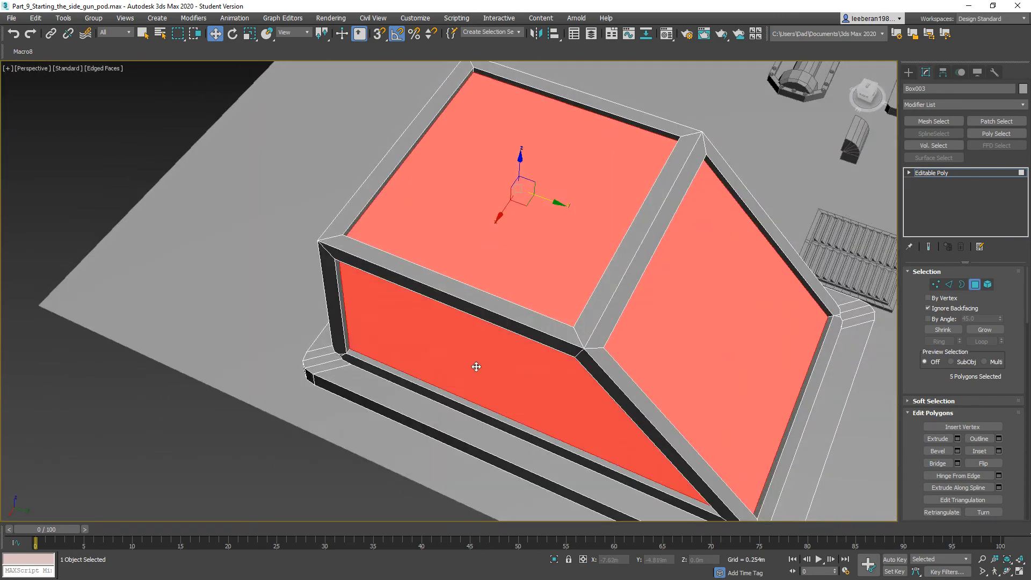
# Grow the polygon selection twice to include the panel recesses and frames, and convert it to an edge selection.
pyautogui.click(985, 329)
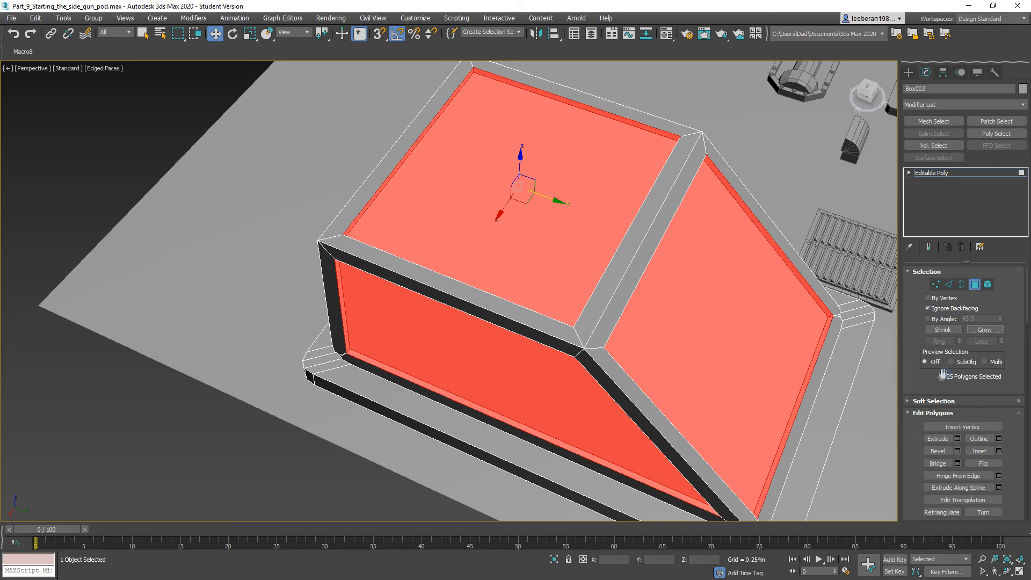
pyautogui.click(984, 330)
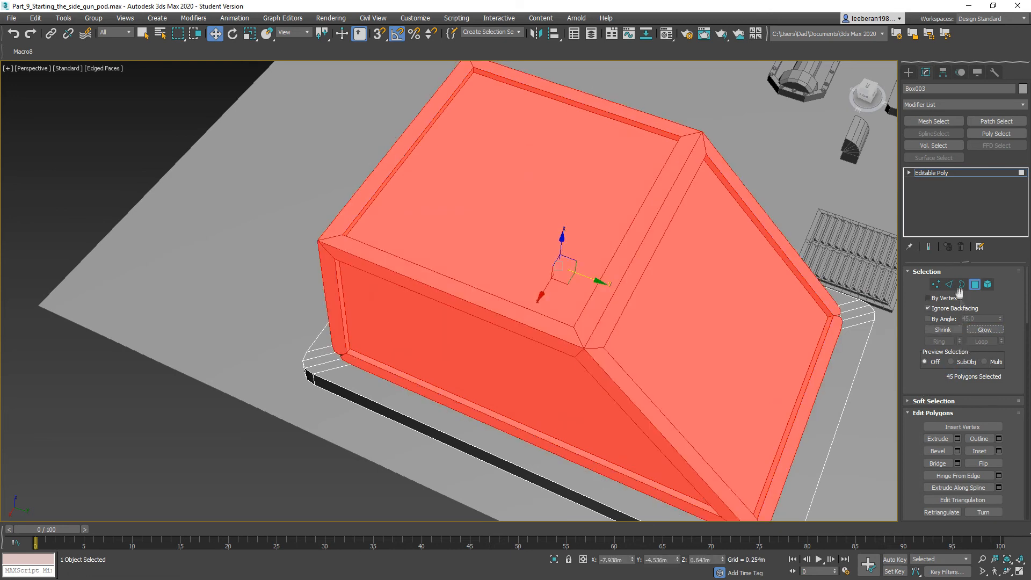
pyautogui.keyDown('ctrl'); pyautogui.click(949, 285); pyautogui.keyUp('ctrl')
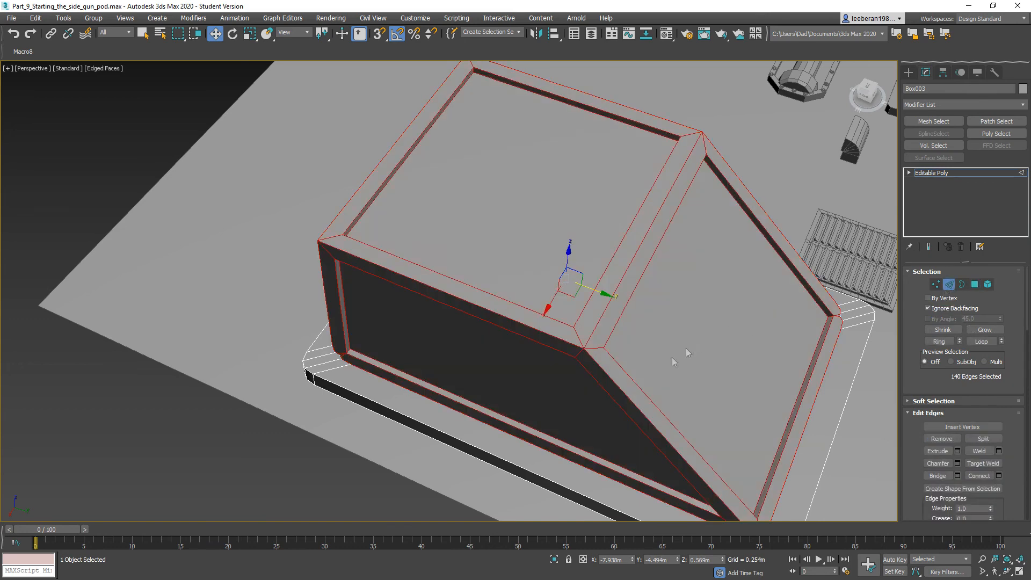
# Try removing the short diagonal frame-corner edges from the edge selection, and undo the deselections.
pyautogui.keyDown('alt'); pyautogui.moveTo(627, 374); pyautogui.dragTo(576, 370, button='middle'); pyautogui.keyUp('alt')
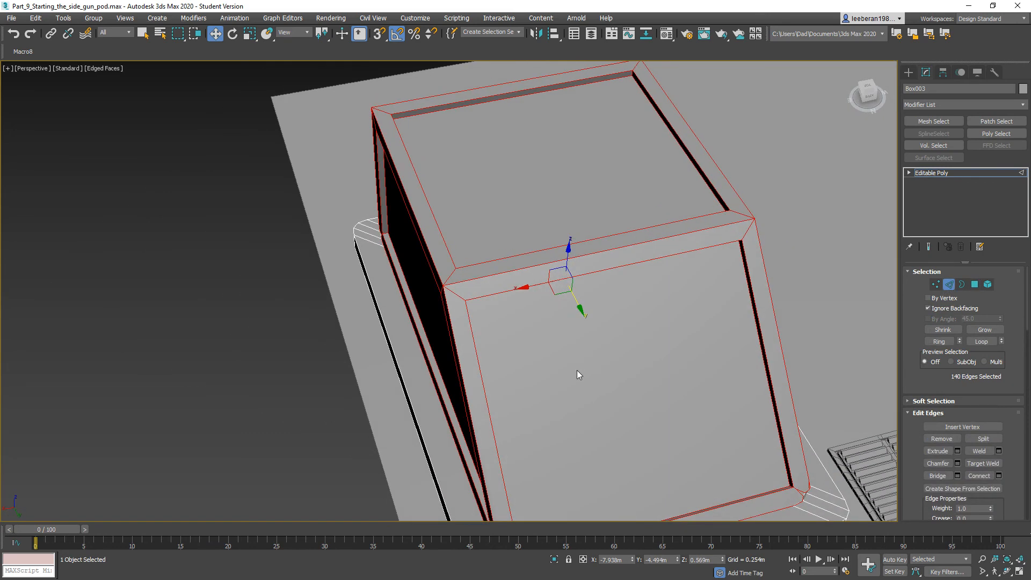
pyautogui.scroll(3, 577, 374)
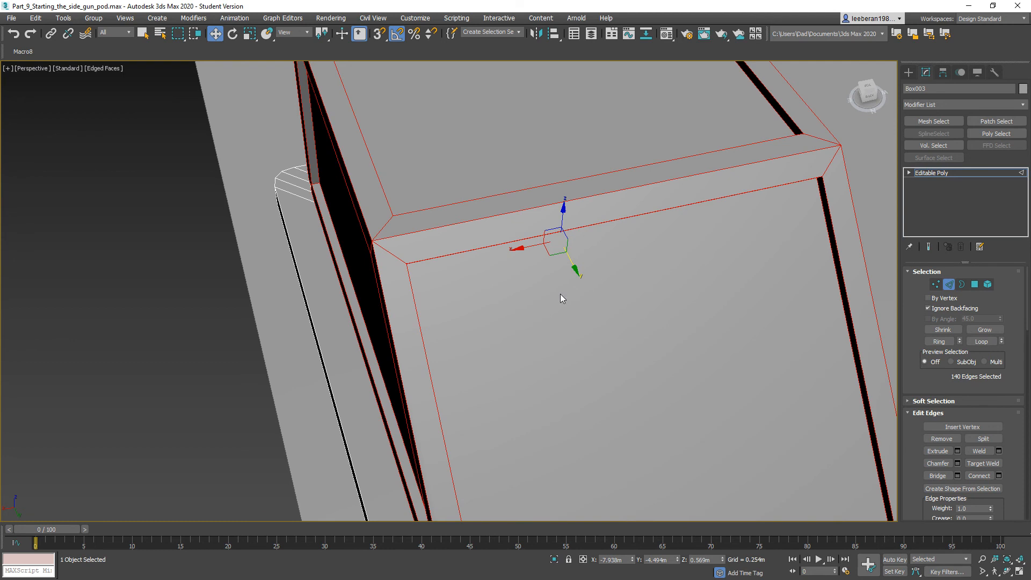
pyautogui.moveTo(560, 294); pyautogui.dragTo(596, 356, button='middle')
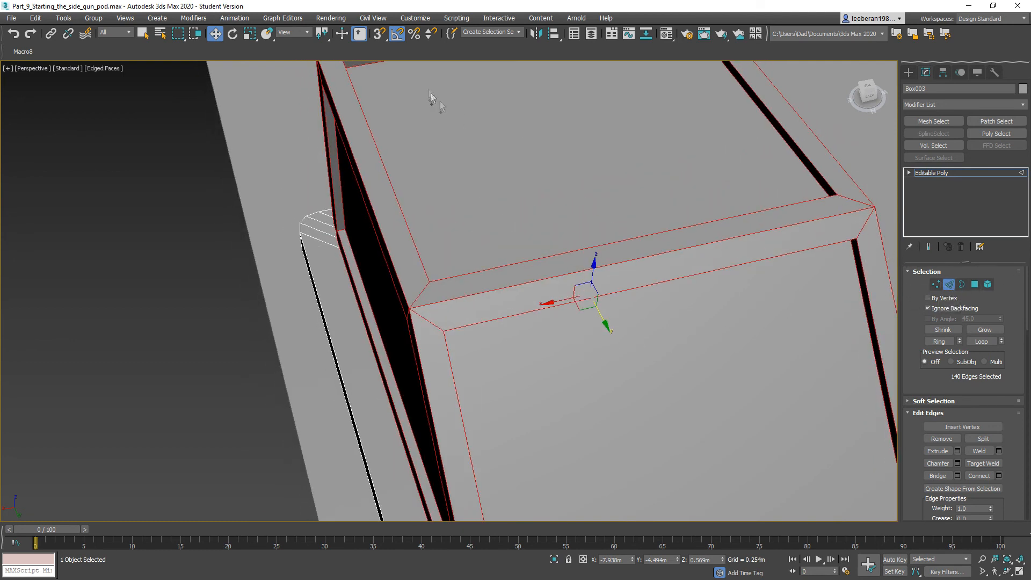
pyautogui.click(142, 34)
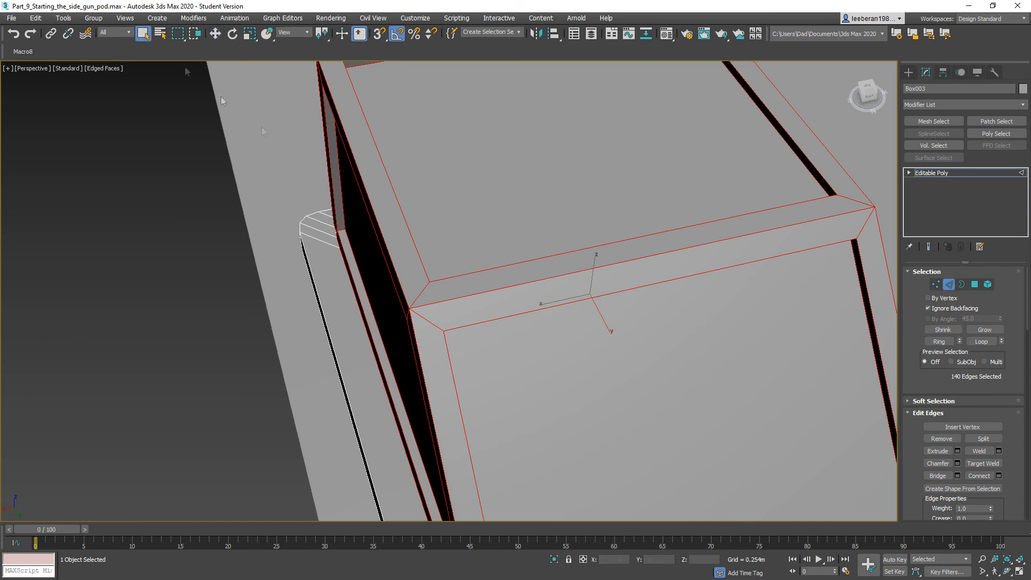
pyautogui.keyDown('alt'); pyautogui.click(419, 295); pyautogui.keyUp('alt')
pyautogui.keyDown('alt'); pyautogui.click(427, 321); pyautogui.keyUp('alt')
pyautogui.keyDown('alt'); pyautogui.click(862, 227); pyautogui.keyUp('alt')
pyautogui.keyDown('alt'); pyautogui.click(858, 201); pyautogui.keyUp('alt')
pyautogui.scroll(-5, 616, 182)
pyautogui.keyDown('alt'); pyautogui.click(453, 252); pyautogui.keyUp('alt')
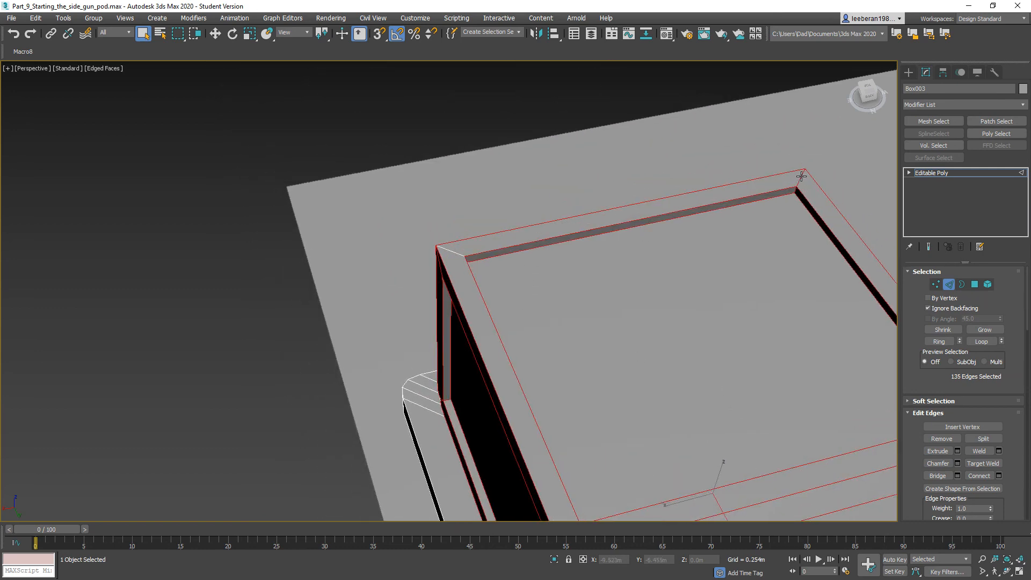
pyautogui.moveTo(597, 340); pyautogui.dragTo(503, 268, button='middle')
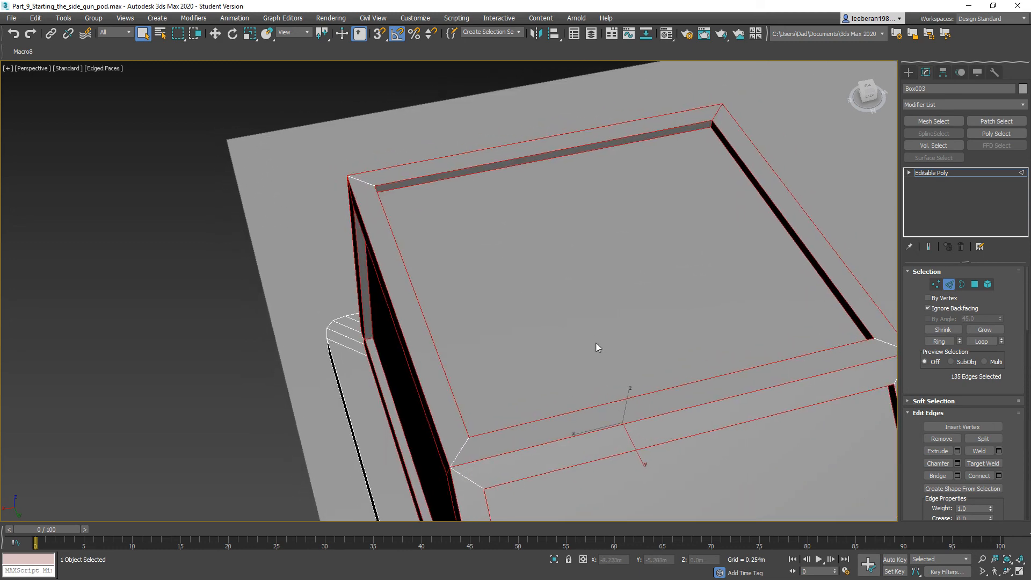
pyautogui.hotkey('ctrl', 'z')
pyautogui.hotkey('ctrl', 'z')
pyautogui.hotkey('ctrl', 'z')
pyautogui.hotkey('ctrl', 'z')
# Chamfer all selected panel and frame edges by 0.002 m with 1 segment.
pyautogui.keyDown('alt'); pyautogui.moveTo(691, 421); pyautogui.dragTo(590, 306, button='middle'); pyautogui.keyUp('alt')
pyautogui.keyDown('alt'); pyautogui.moveTo(577, 392); pyautogui.dragTo(691, 425, button='middle'); pyautogui.keyUp('alt')
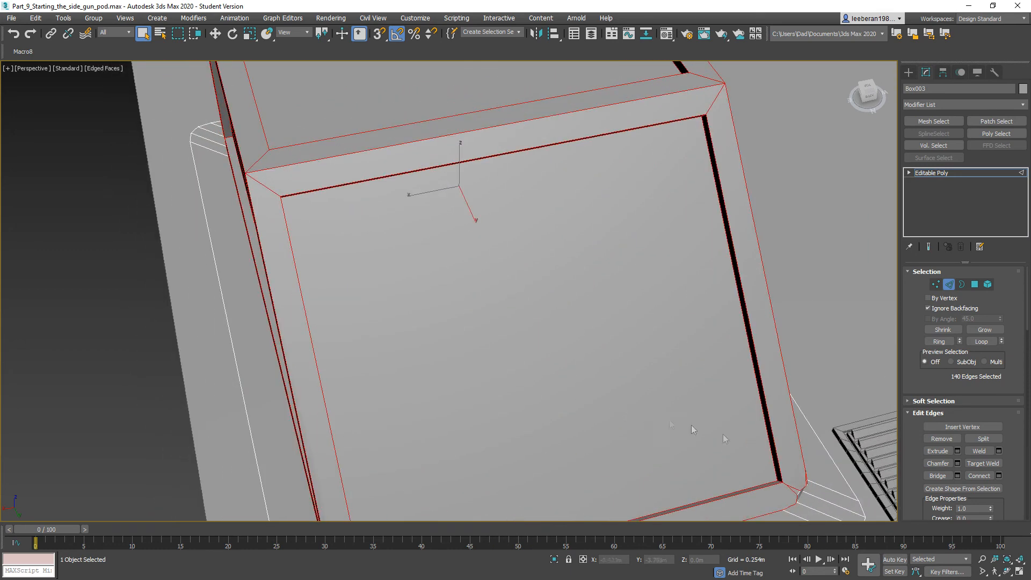
pyautogui.click(959, 463)
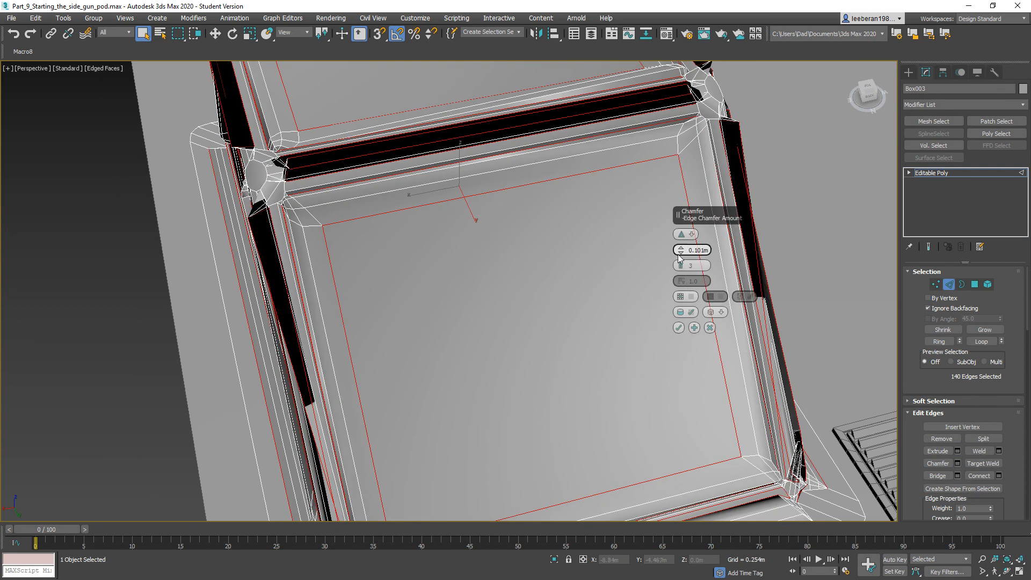
pyautogui.moveTo(692, 250); pyautogui.dragTo(718, 250)
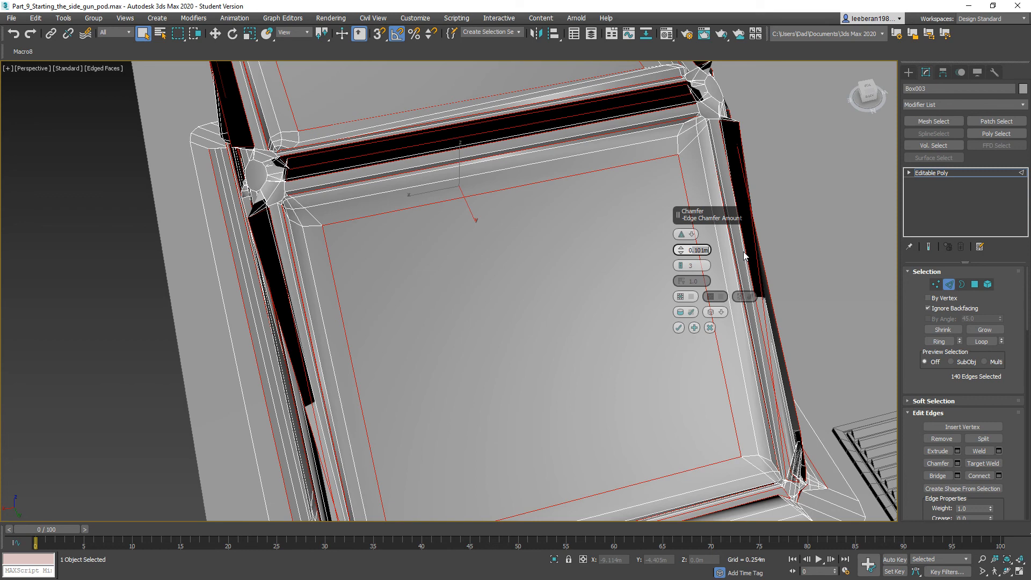
pyautogui.write('.002')
pyautogui.press('Return')
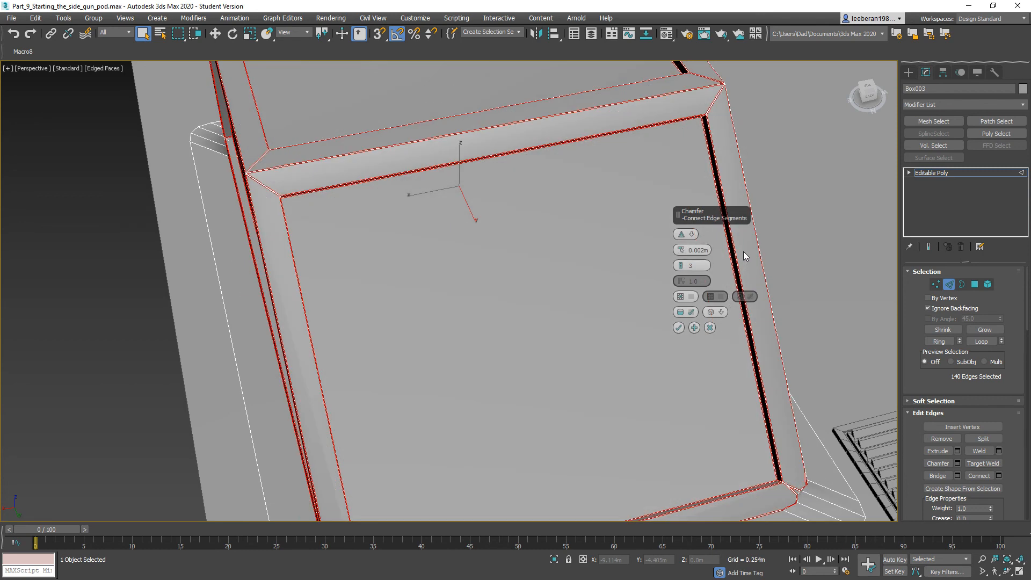
pyautogui.rightClick(681, 267)
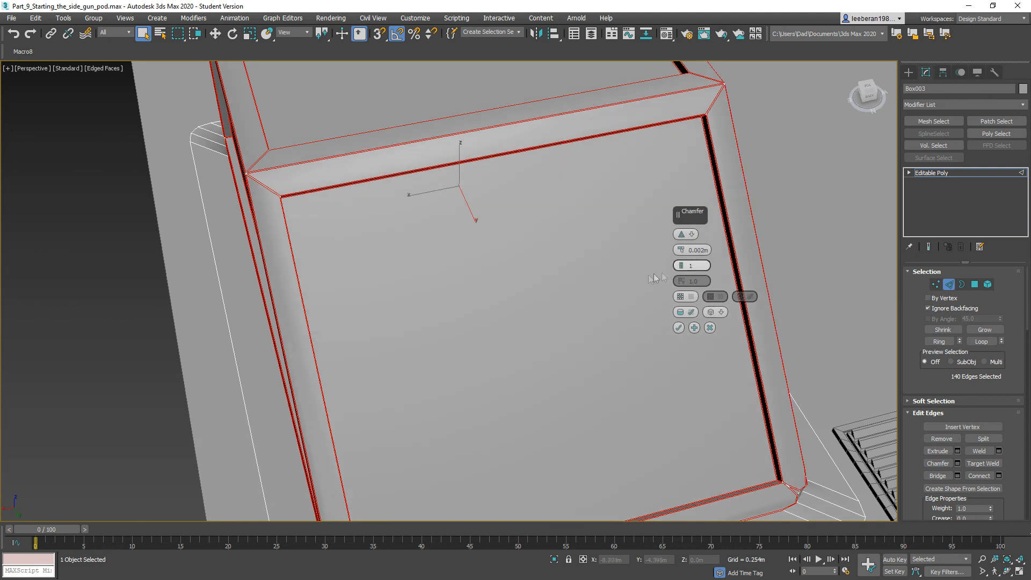
pyautogui.click(678, 327)
# Weld the two close vertices on the diagonal at the sloped panel's lower frame corner with a 0.023 m threshold.
pyautogui.scroll(5, 605, 359)
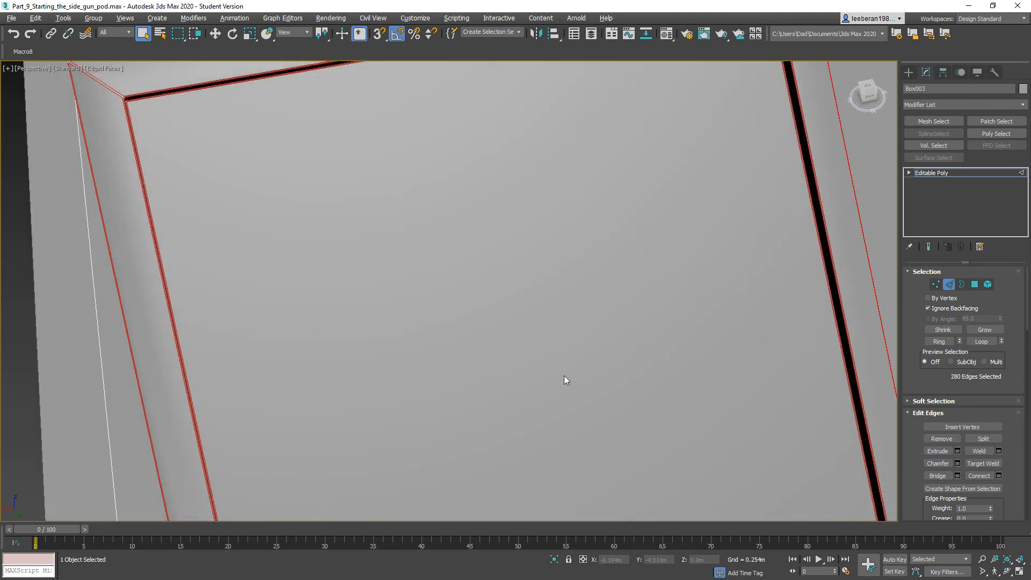
pyautogui.moveTo(693, 493); pyautogui.dragTo(491, 261, button='middle')
pyautogui.scroll(2, 681, 321)
pyautogui.scroll(4, 688, 342)
pyautogui.moveTo(598, 257); pyautogui.dragTo(586, 495, button='middle')
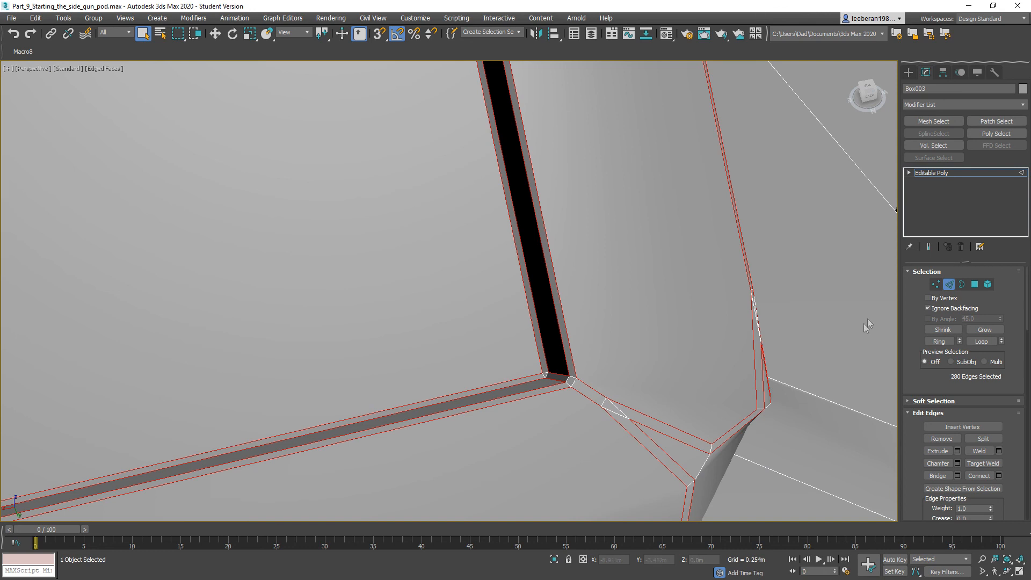
pyautogui.click(936, 287)
pyautogui.moveTo(595, 383); pyautogui.dragTo(618, 430)
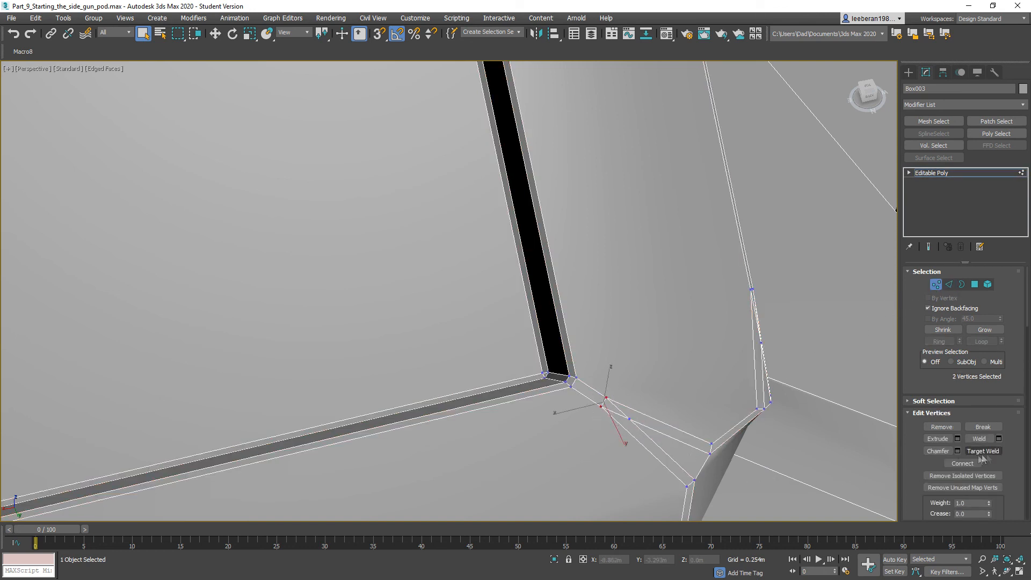
pyautogui.click(1000, 437)
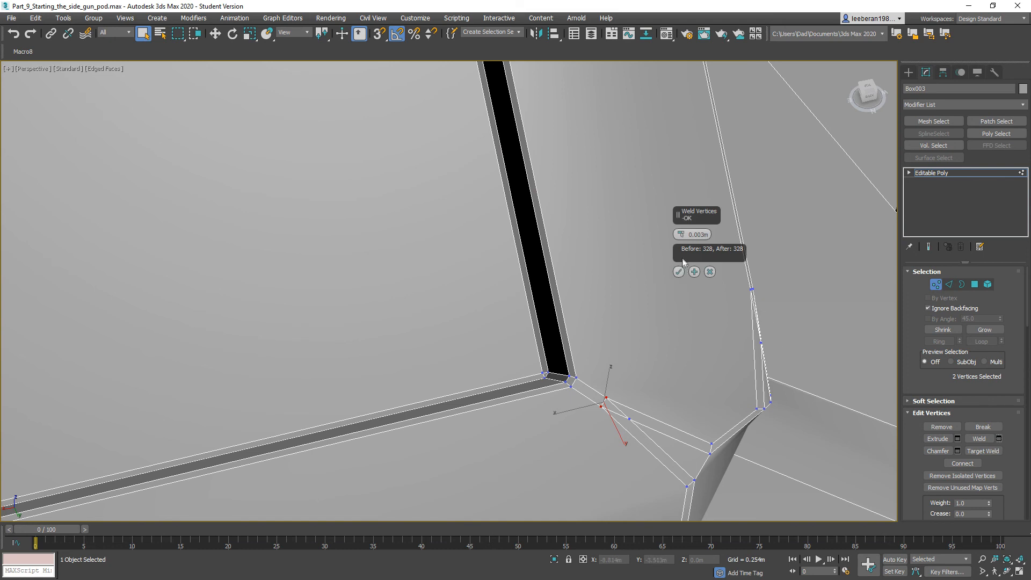
pyautogui.moveTo(680, 239); pyautogui.dragTo(679, 233)
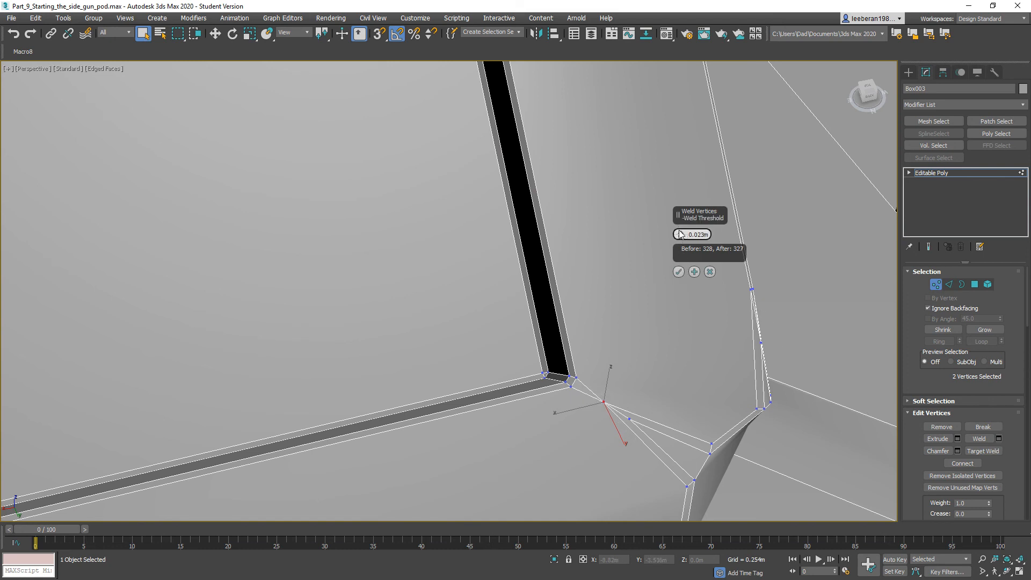
pyautogui.click(679, 272)
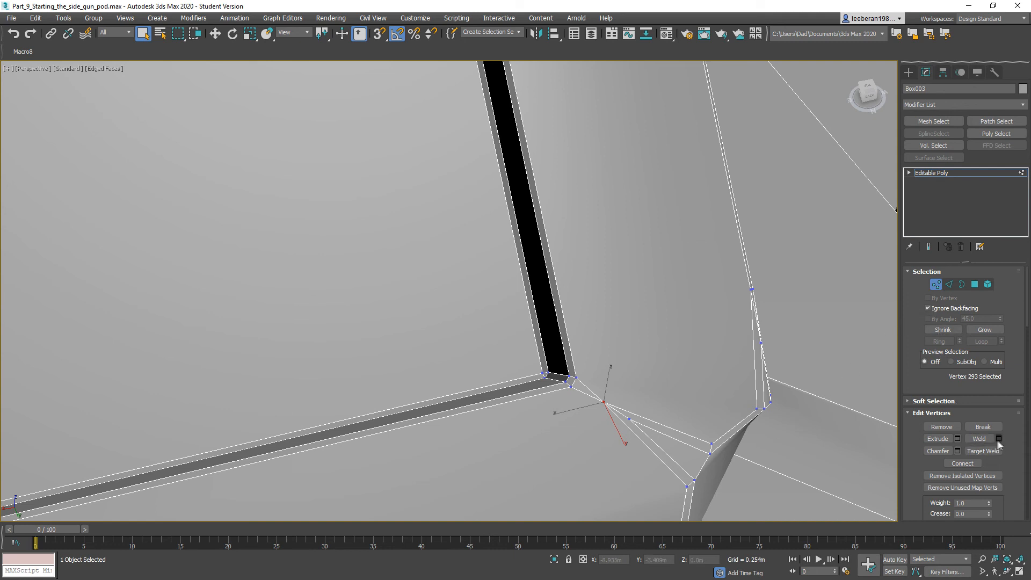
# Cancel another Weld and target-weld the neighbouring stray vertex on the same diagonal to the welded corner vertex.
pyautogui.click(999, 439)
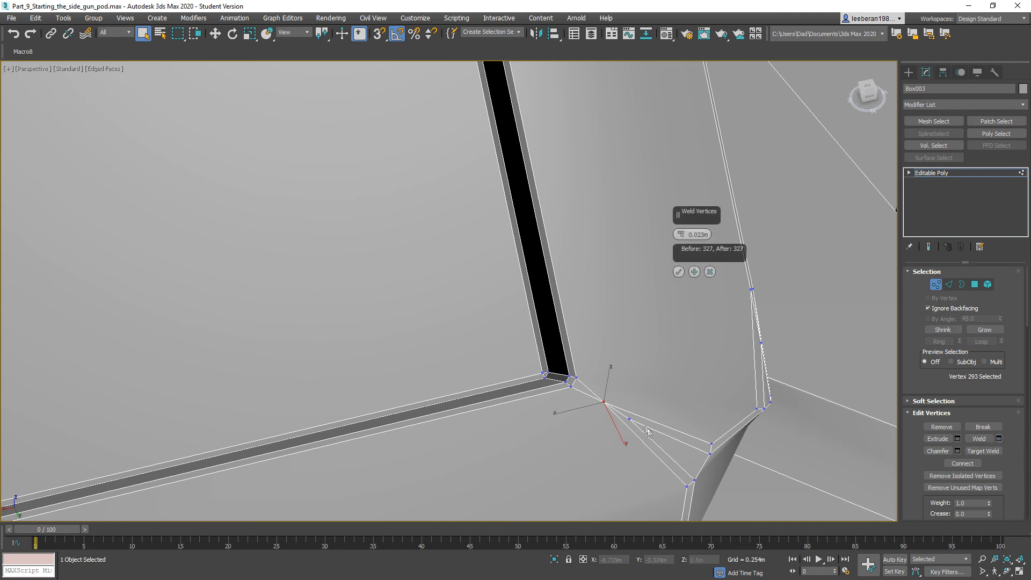
pyautogui.click(709, 273)
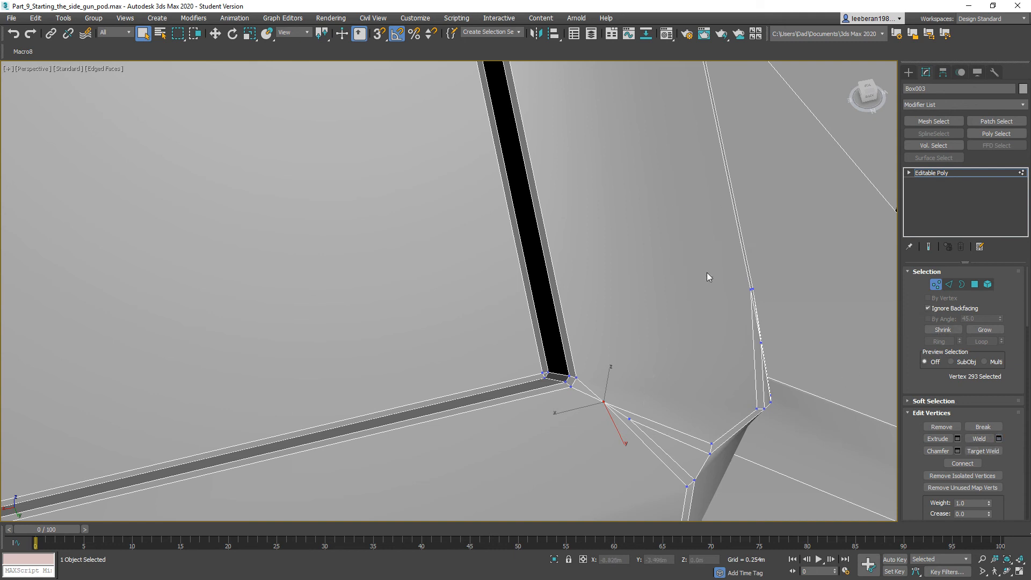
pyautogui.click(982, 451)
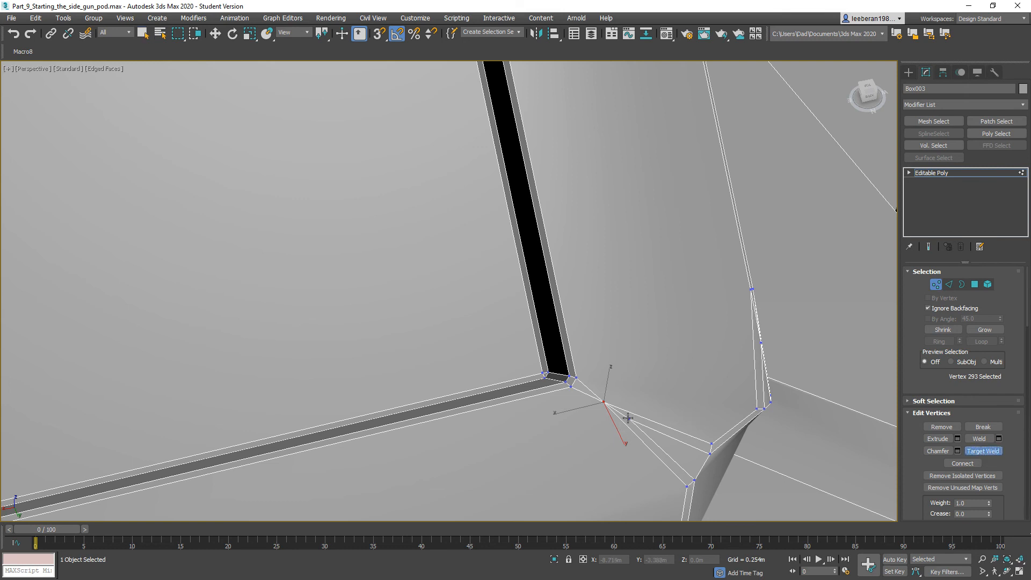
pyautogui.click(602, 399)
# Check the many-sided polygon at the sloped end's lower corner and weld the cluster of vertices at its upper corner into one.
pyautogui.moveTo(590, 454); pyautogui.dragTo(660, 380, button='middle')
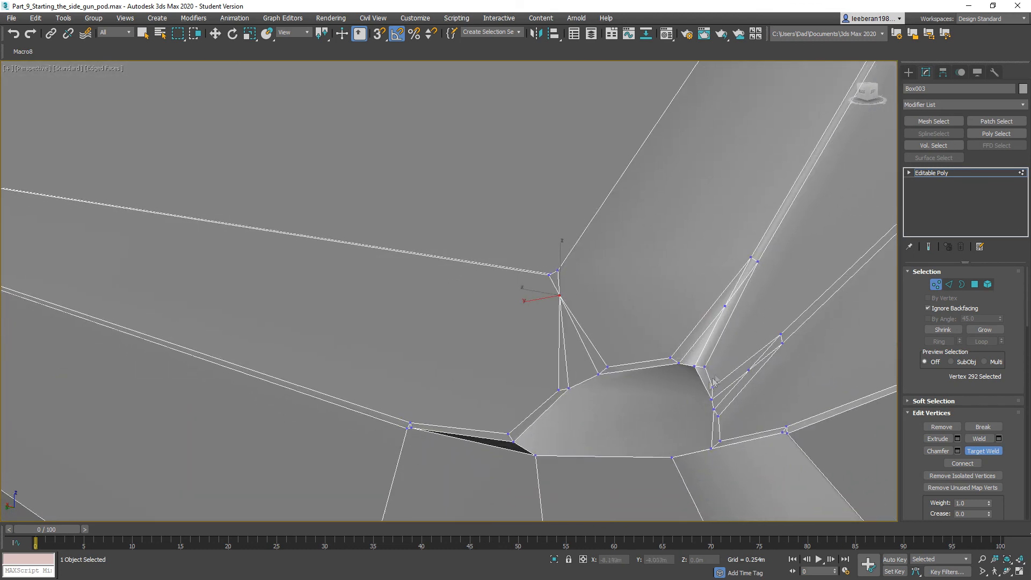
pyautogui.keyDown('alt'); pyautogui.moveTo(513, 419); pyautogui.dragTo(548, 412, button='middle'); pyautogui.keyUp('alt')
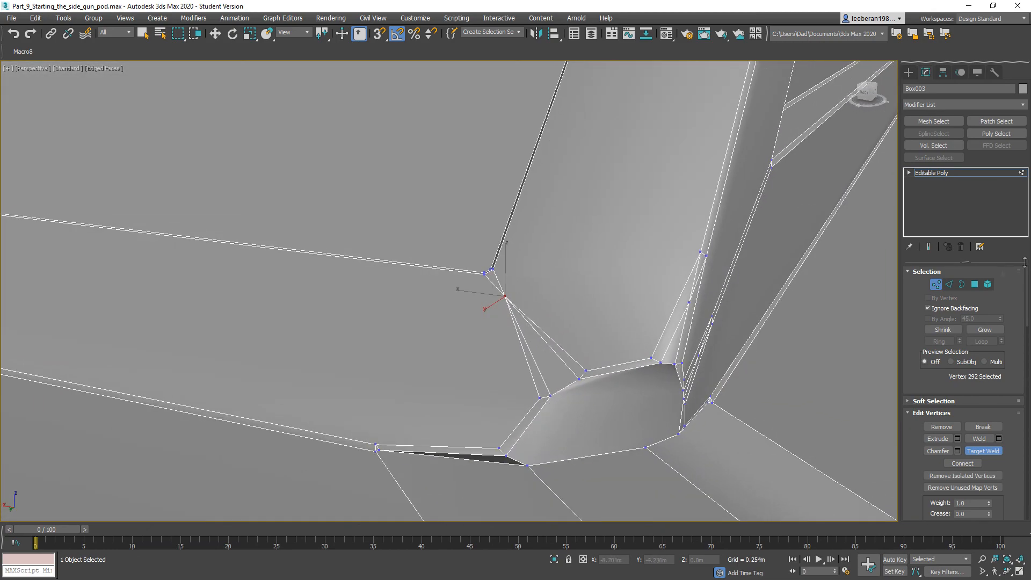
pyautogui.click(975, 285)
pyautogui.click(610, 400)
pyautogui.keyDown('alt'); pyautogui.moveTo(607, 405); pyautogui.dragTo(642, 405, button='middle'); pyautogui.keyUp('alt')
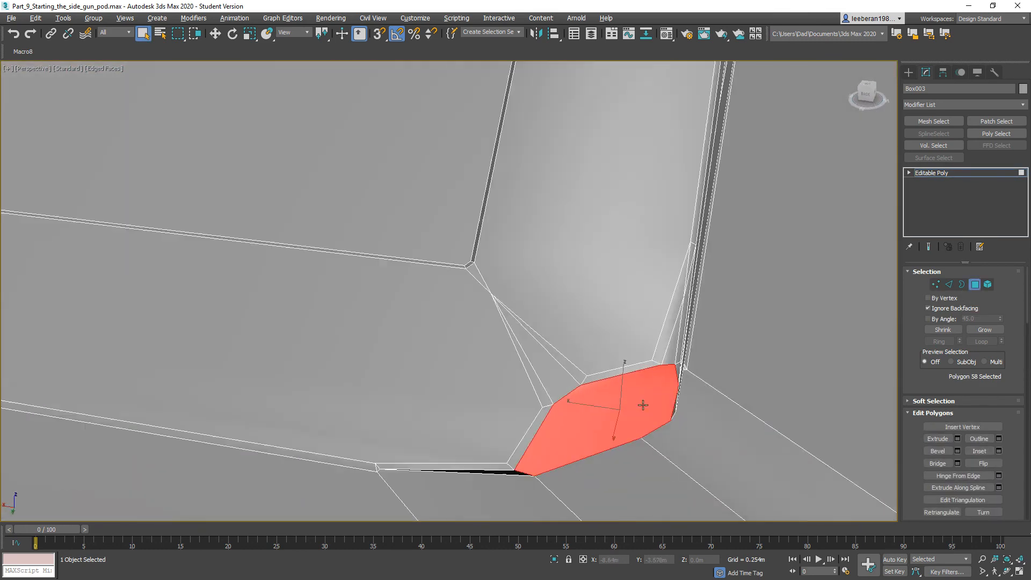
pyautogui.click(935, 284)
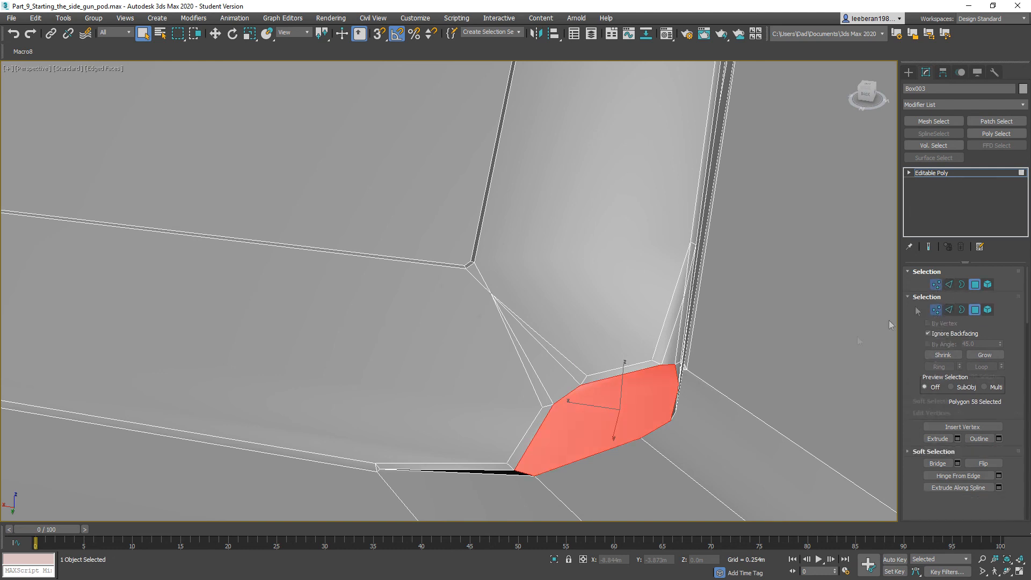
pyautogui.moveTo(556, 414); pyautogui.dragTo(564, 420)
pyautogui.moveTo(571, 365); pyautogui.dragTo(597, 396)
pyautogui.click(988, 439)
pyautogui.keyDown('alt'); pyautogui.moveTo(640, 442); pyautogui.dragTo(647, 397, button='middle'); pyautogui.keyUp('alt')
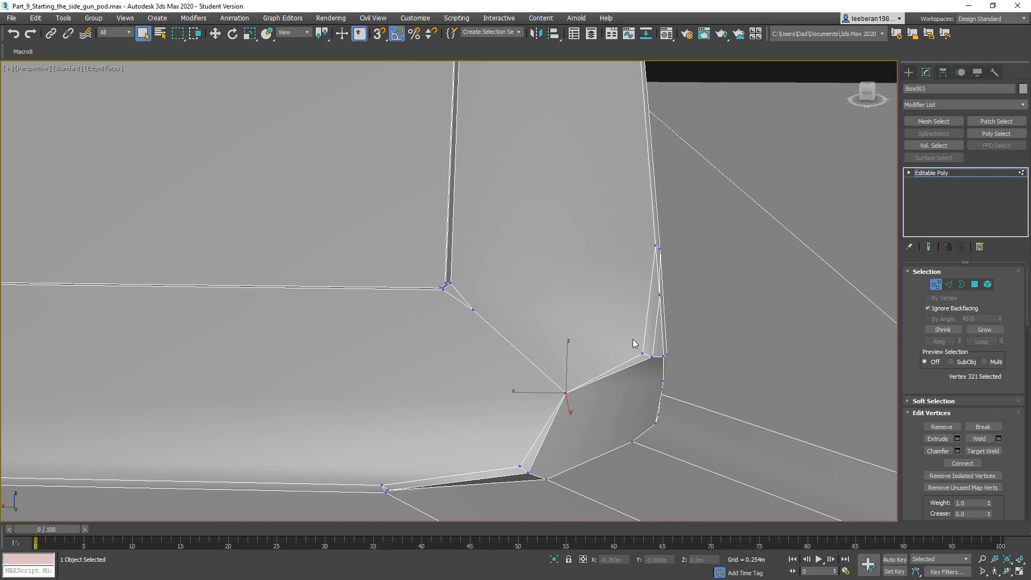
# Weld the close vertices at the outer frame edge beside the sloped end's corner.
pyautogui.moveTo(633, 339); pyautogui.dragTo(662, 377)
pyautogui.click(979, 440)
pyautogui.keyDown('alt'); pyautogui.moveTo(656, 418); pyautogui.dragTo(602, 409, button='middle'); pyautogui.keyUp('alt')
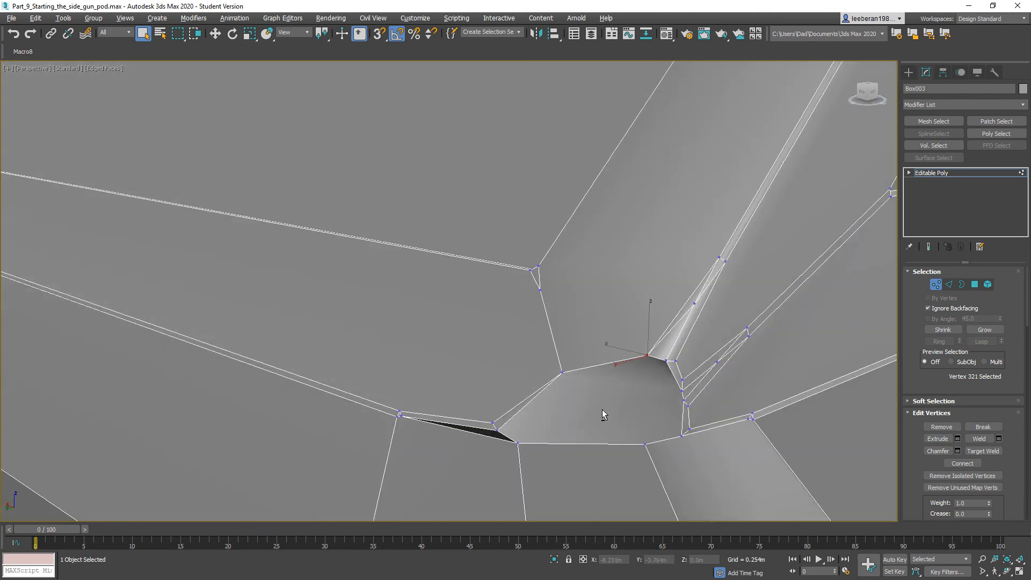
# Undo the recent vertex welds around the sloped end's corner.
pyautogui.hotkey('ctrl', 'z')
pyautogui.hotkey('ctrl', 'z')
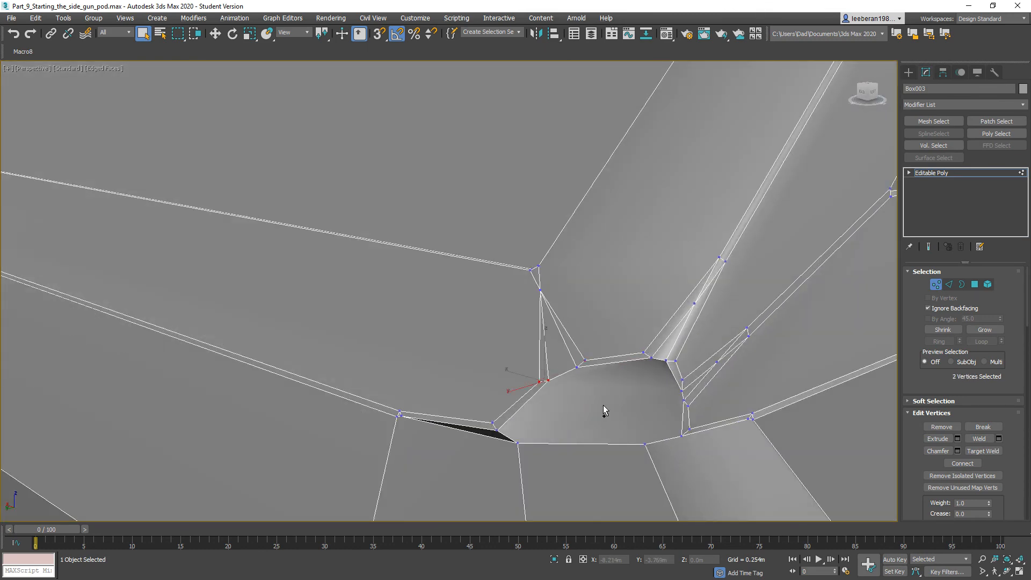
pyautogui.hotkey('ctrl', 'z')
# Weld the two close vertices on the diagonal at the lower frame corner on the pod's opposite side.
pyautogui.keyDown('alt'); pyautogui.moveTo(467, 336); pyautogui.dragTo(542, 353, button='middle'); pyautogui.keyUp('alt')
pyautogui.scroll(-4, 541, 356)
pyautogui.moveTo(458, 388); pyautogui.dragTo(706, 427, button='middle')
pyautogui.scroll(-4, 733, 414)
pyautogui.scroll(3, 697, 403)
pyautogui.scroll(4, 557, 470)
pyautogui.moveTo(486, 504); pyautogui.dragTo(575, 437, button='middle')
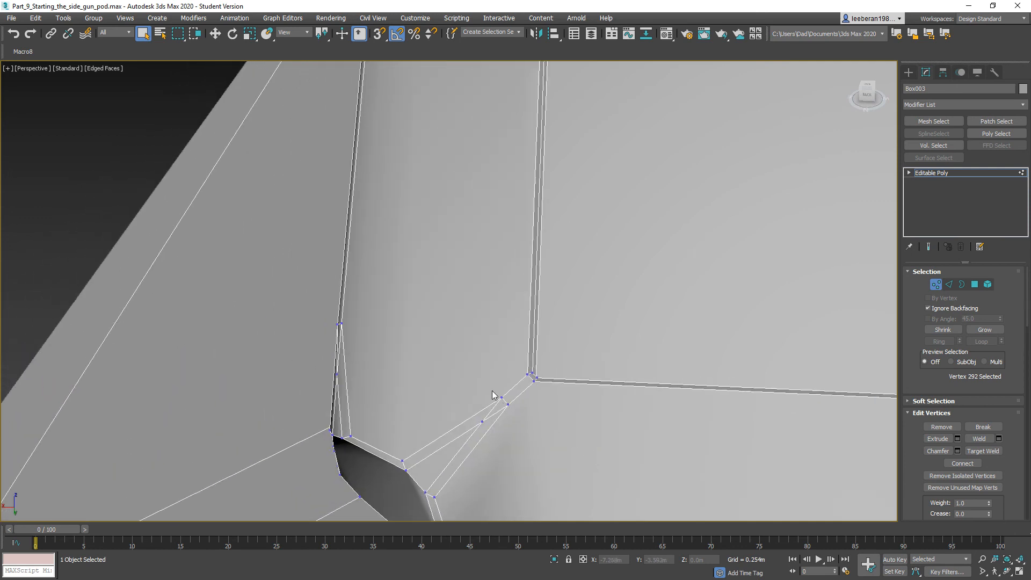
pyautogui.moveTo(494, 391); pyautogui.dragTo(515, 411)
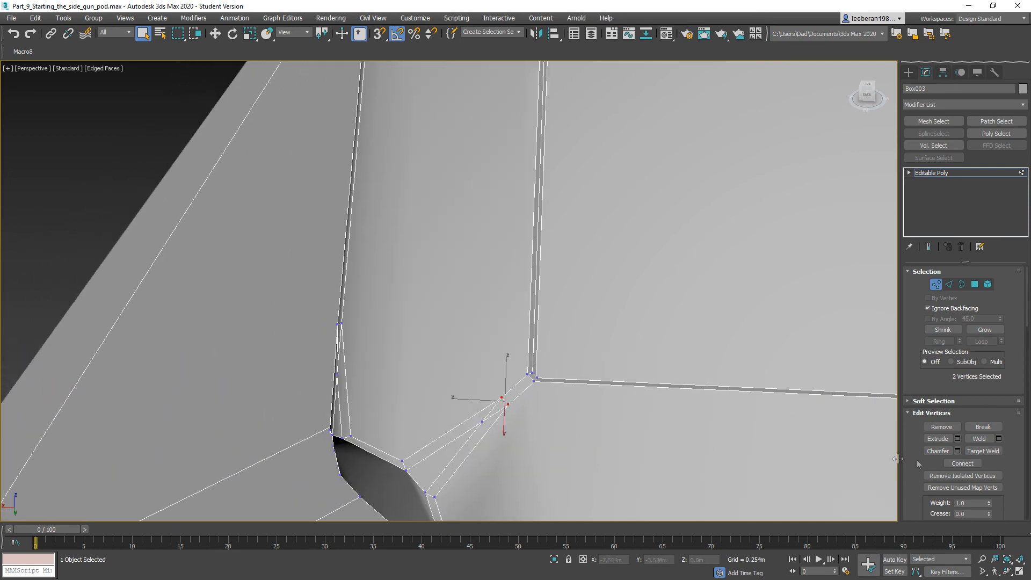
pyautogui.click(978, 440)
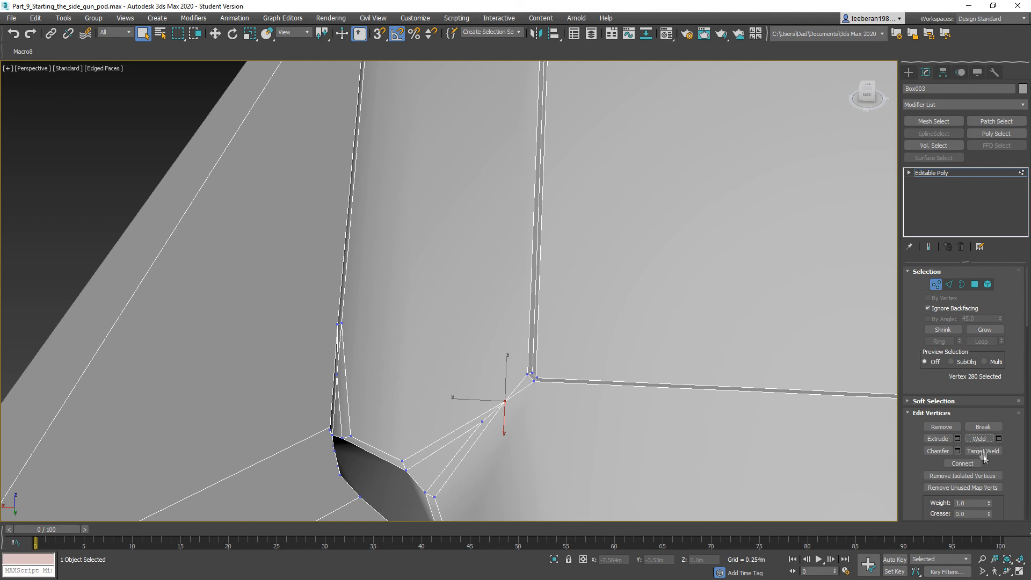
# Target-weld the neighbouring stray vertex on the same diagonal to the newly welded corner vertex.
pyautogui.click(983, 451)
pyautogui.click(505, 401)
pyautogui.moveTo(591, 422); pyautogui.dragTo(555, 470, button='middle')
pyautogui.scroll(-5, 555, 470)
pyautogui.scroll(-5, 559, 451)
pyautogui.keyDown('alt'); pyautogui.moveTo(582, 421); pyautogui.dragTo(502, 446, button='middle'); pyautogui.keyUp('alt')
pyautogui.moveTo(414, 486); pyautogui.dragTo(624, 242, button='middle')
pyautogui.keyDown('alt'); pyautogui.moveTo(537, 408); pyautogui.dragTo(524, 437, button='middle'); pyautogui.keyUp('alt')
pyautogui.scroll(-2, 519, 401)
pyautogui.click(987, 452)
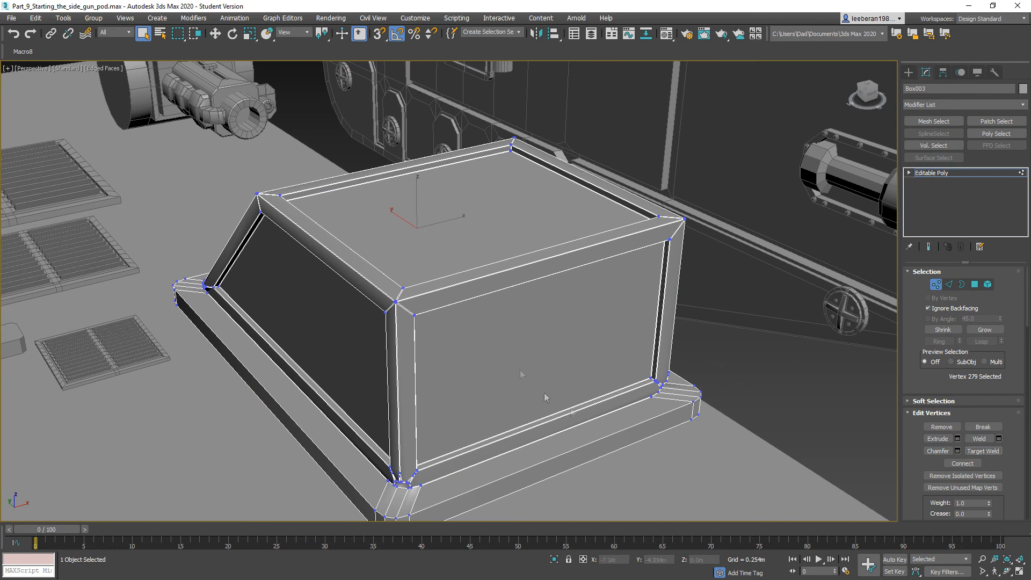
# Rename the pod object as Gun_pod000.
pyautogui.moveTo(603, 363); pyautogui.dragTo(587, 372, button='middle')
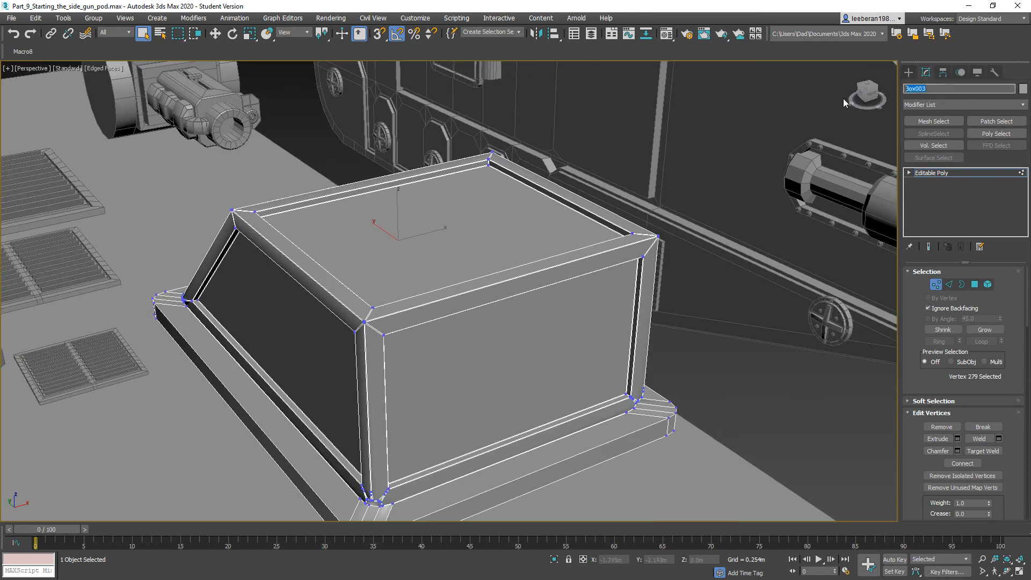
pyautogui.write('Gun_pod000')
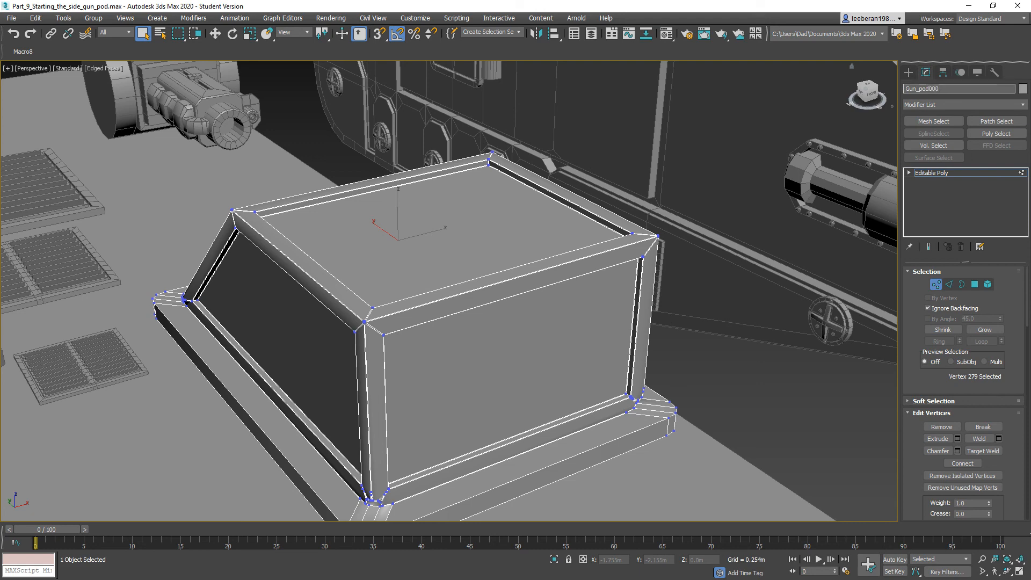
pyautogui.moveTo(644, 325); pyautogui.dragTo(647, 302, button='middle')
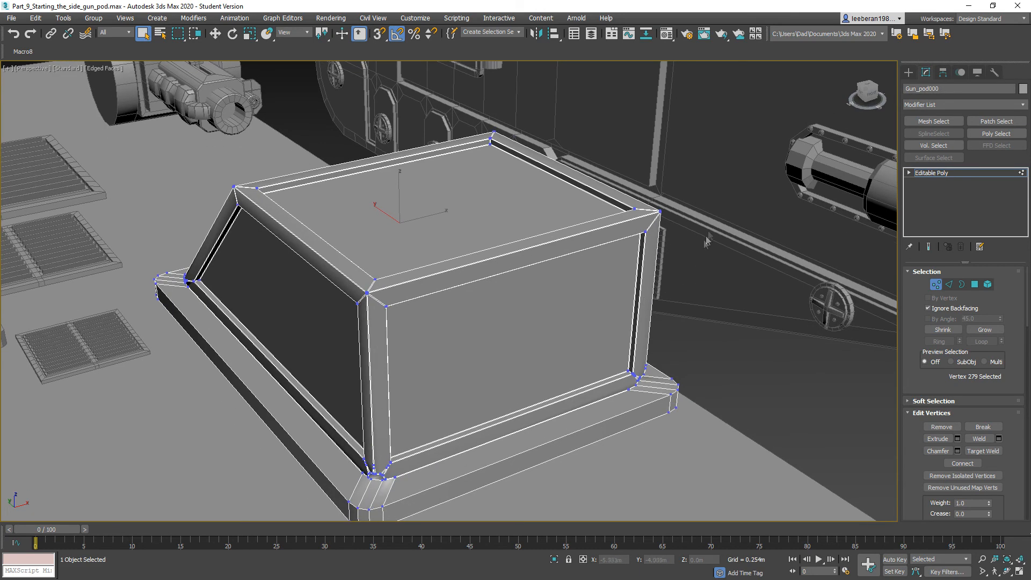
pyautogui.moveTo(610, 338); pyautogui.dragTo(611, 374, button='middle')
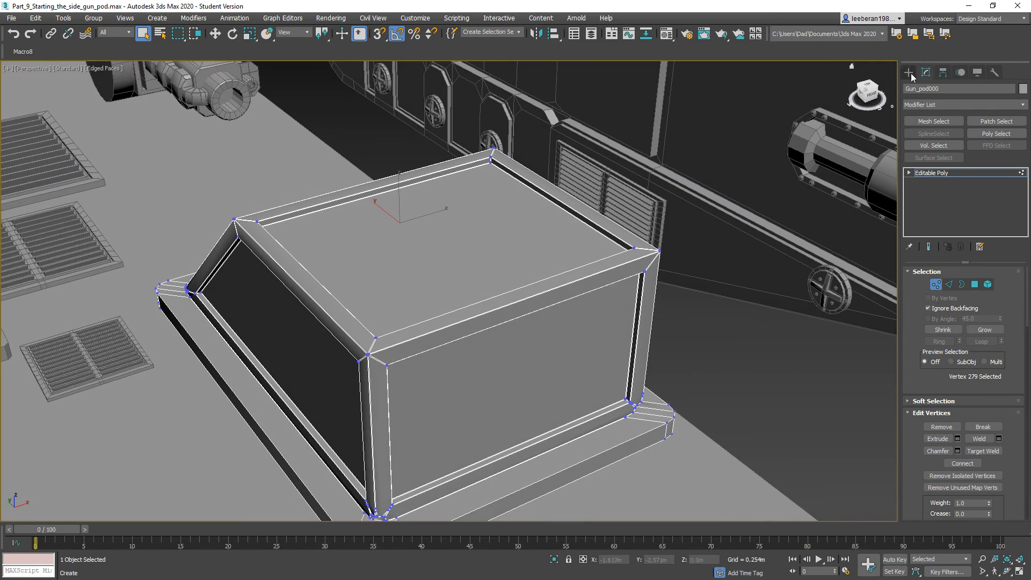
# Create a box about 1.18 m long, 1.16 m wide and 1.41 m high on the ground beside the gun pod's upright end.
pyautogui.click(911, 73)
pyautogui.click(942, 137)
pyautogui.moveTo(759, 292); pyautogui.dragTo(679, 143, button='middle')
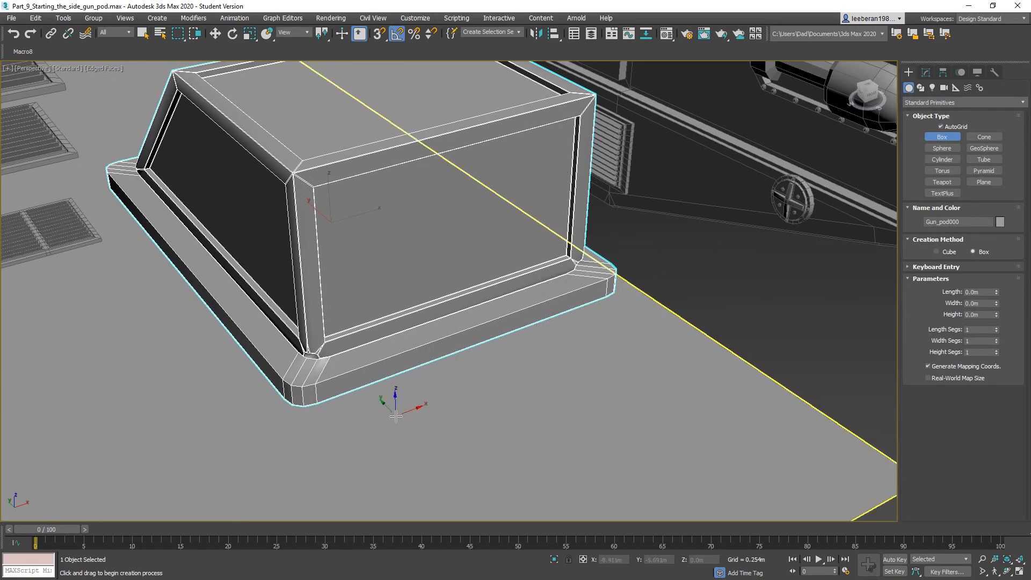
pyautogui.moveTo(396, 416); pyautogui.dragTo(793, 475)
pyautogui.click(768, 131)
pyautogui.keyDown('alt'); pyautogui.moveTo(596, 194); pyautogui.dragTo(658, 315, button='middle'); pyautogui.keyUp('alt')
pyautogui.scroll(-3, 645, 404)
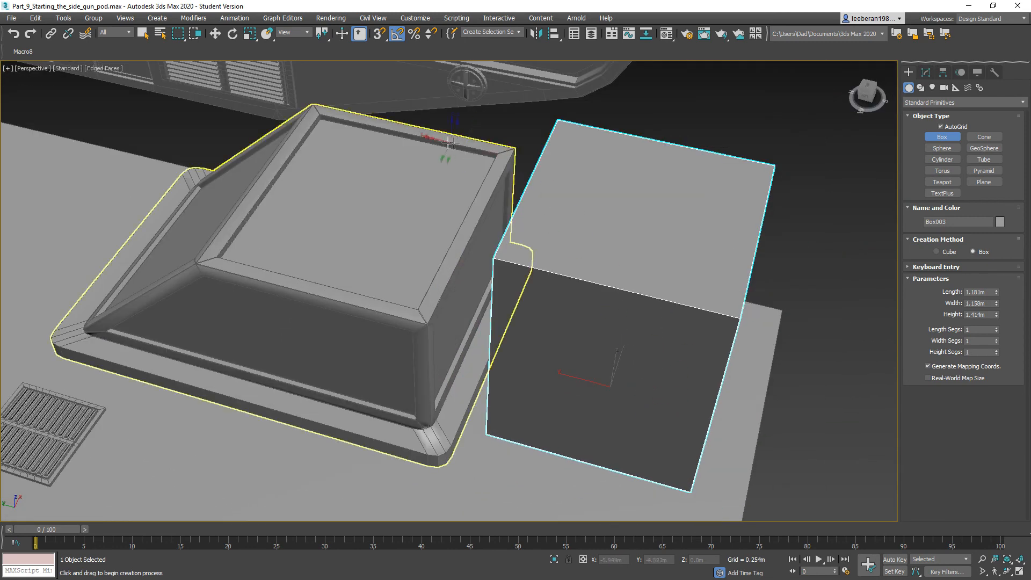
# Move the box into the pod's upright end, raise it above the base and centre it across the pod's width.
pyautogui.click(215, 33)
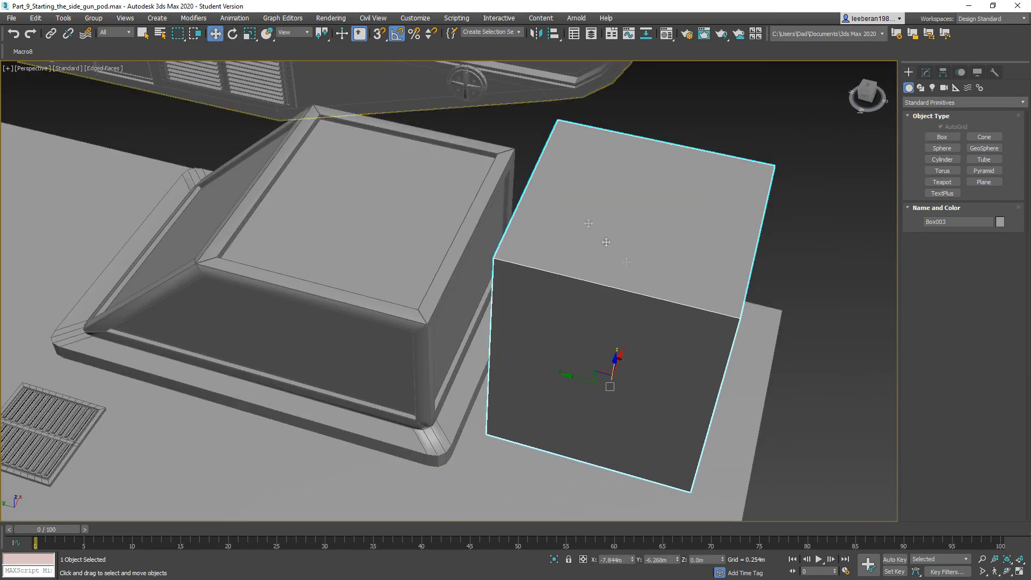
pyautogui.keyDown('alt'); pyautogui.moveTo(650, 451); pyautogui.dragTo(648, 422, button='middle'); pyautogui.keyUp('alt')
pyautogui.moveTo(628, 400); pyautogui.dragTo(424, 337)
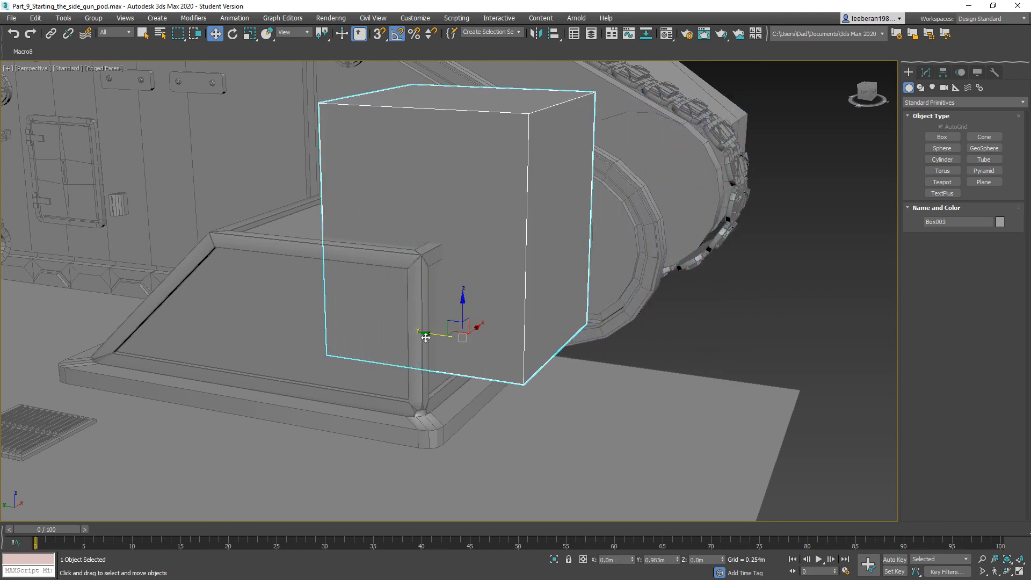
pyautogui.moveTo(463, 303); pyautogui.dragTo(462, 314)
pyautogui.keyDown('alt'); pyautogui.moveTo(512, 355); pyautogui.dragTo(432, 344, button='middle'); pyautogui.keyUp('alt')
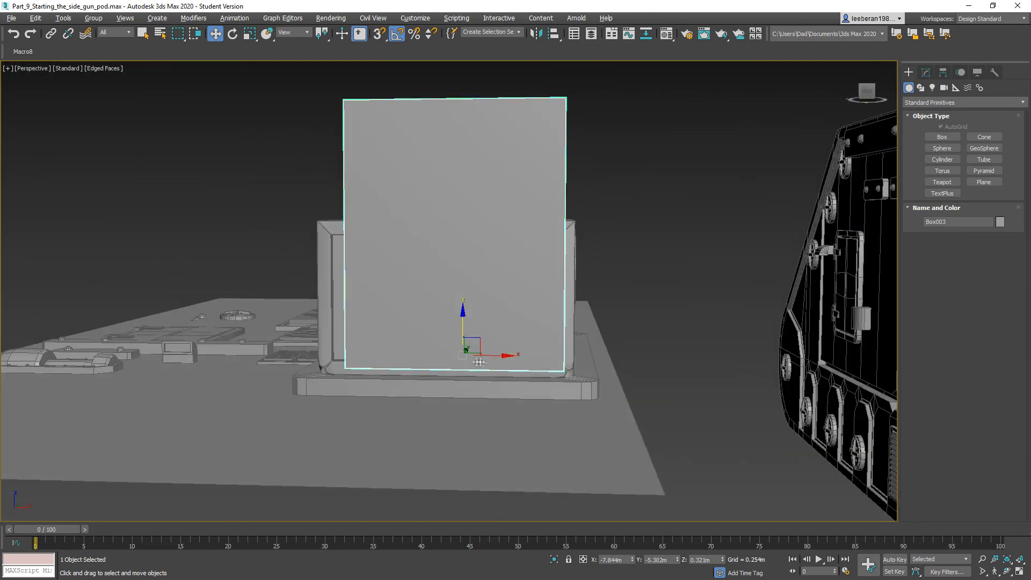
pyautogui.moveTo(489, 354); pyautogui.dragTo(480, 355)
pyautogui.moveTo(501, 340)
pyautogui.keyDown('alt'); pyautogui.mouseDown(button='middle')
pyautogui.moveTo(529, 338)
pyautogui.moveTo(488, 344)
pyautogui.moveTo(513, 339)
pyautogui.mouseUp(button='middle'); pyautogui.keyUp('alt')
pyautogui.moveTo(495, 355); pyautogui.dragTo(488, 355)
pyautogui.keyDown('alt'); pyautogui.moveTo(489, 354); pyautogui.dragTo(567, 353, button='middle'); pyautogui.keyUp('alt')
pyautogui.keyDown('alt'); pyautogui.moveTo(571, 363); pyautogui.dragTo(571, 364, button='middle'); pyautogui.keyUp('alt')
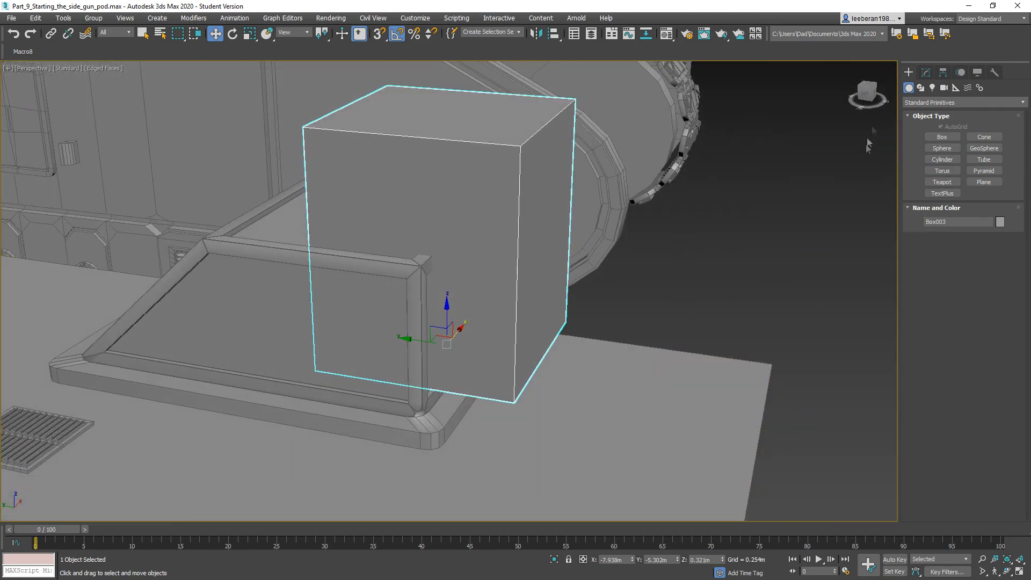
# Subtract the box from the gun pod with a Boolean compound object to cut an opening in its upright end.
pyautogui.click(956, 103)
pyautogui.click(944, 134)
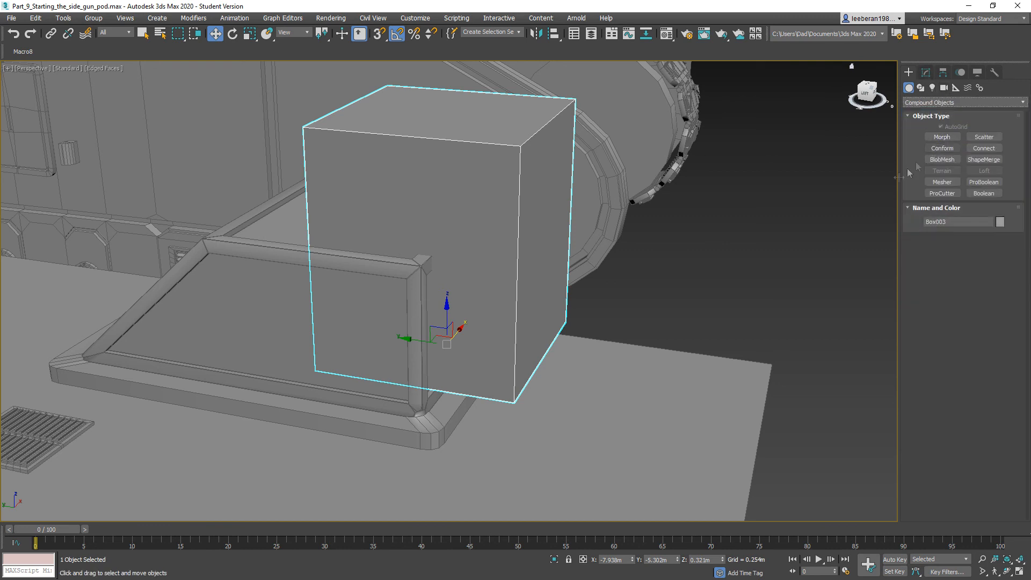
pyautogui.click(199, 341)
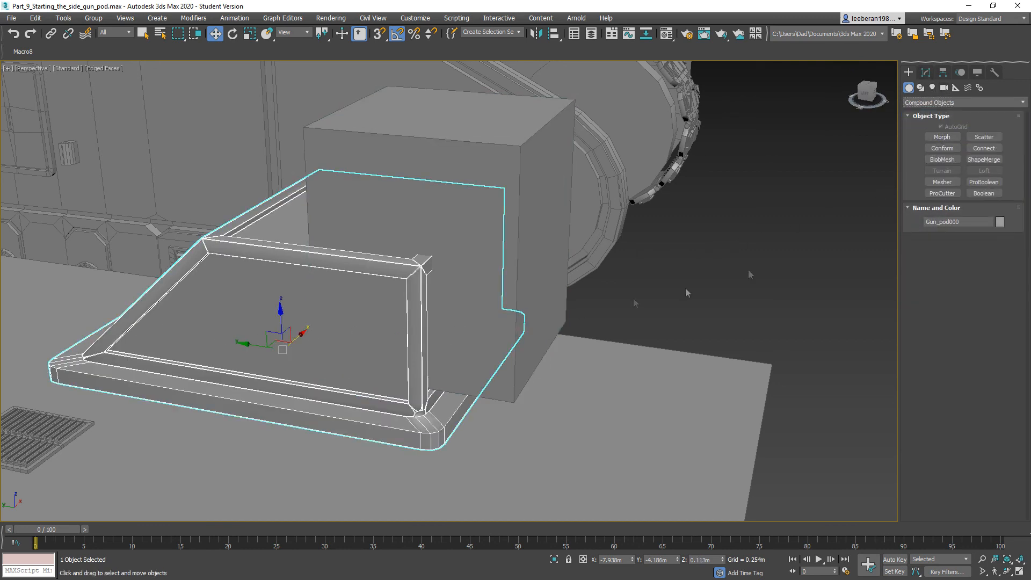
pyautogui.click(976, 195)
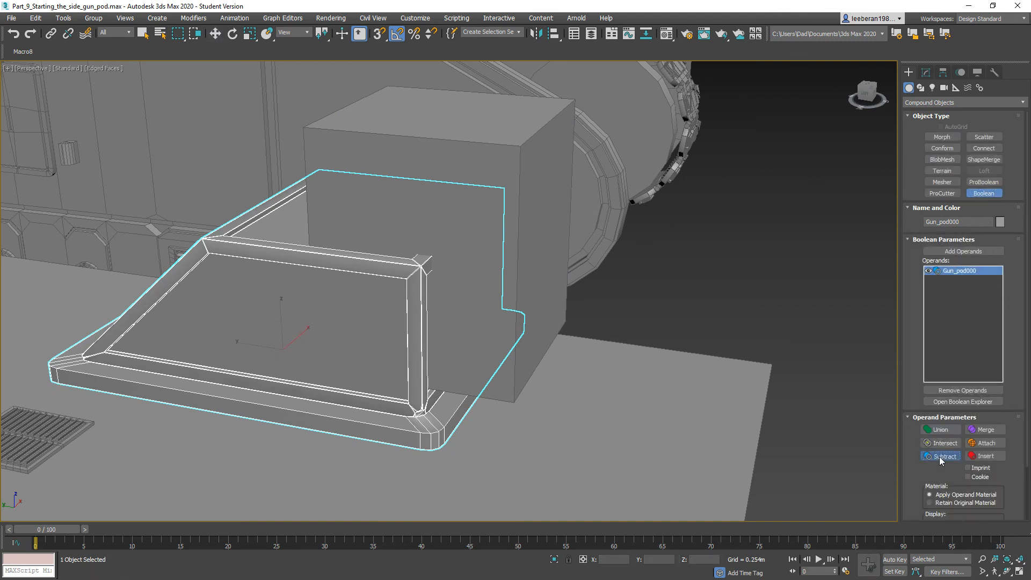
pyautogui.click(963, 251)
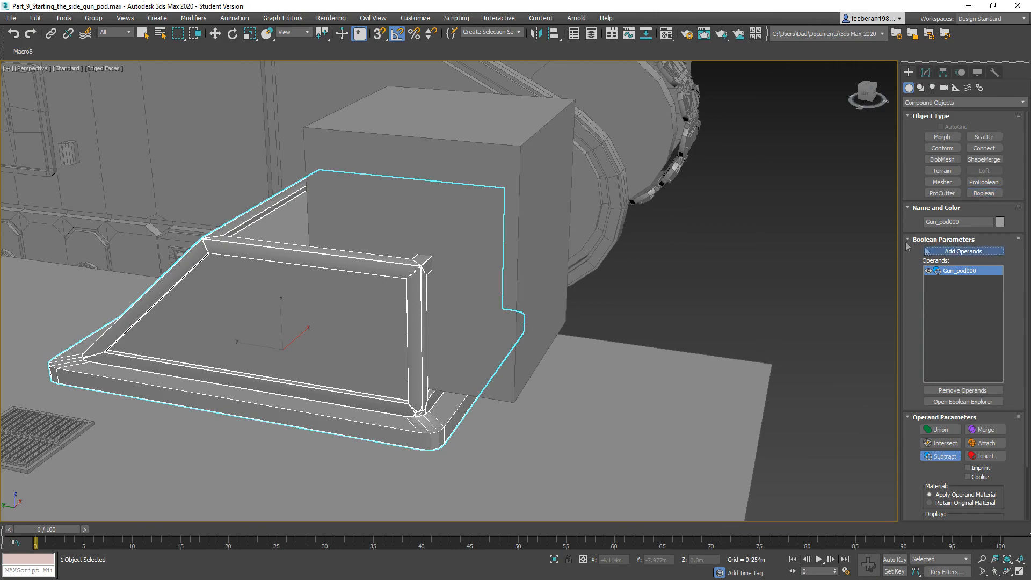
pyautogui.click(537, 149)
pyautogui.keyDown('alt'); pyautogui.moveTo(741, 240); pyautogui.dragTo(578, 307, button='middle'); pyautogui.keyUp('alt')
pyautogui.press('w')
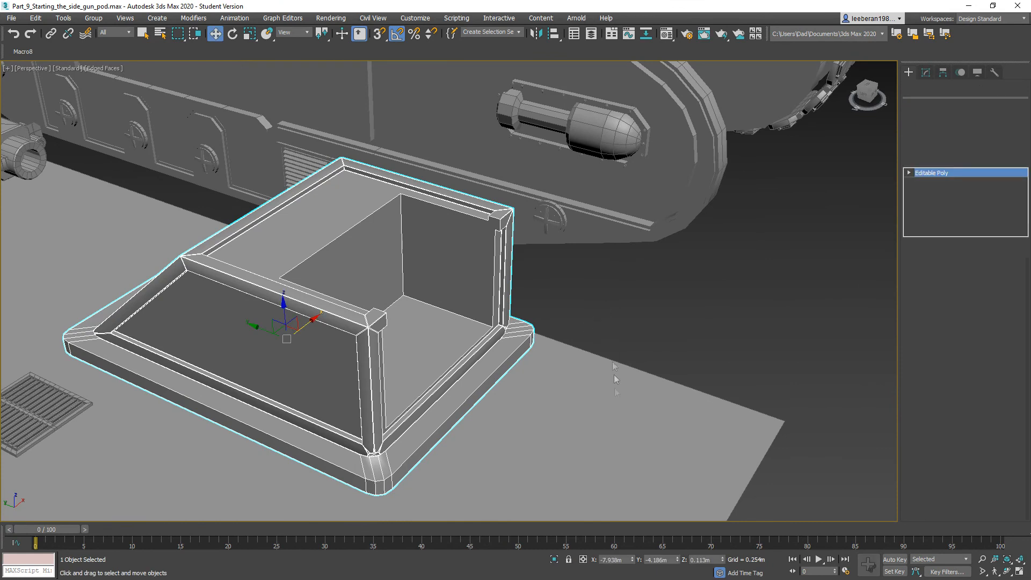
# Convert the cut gun pod to an editable poly.
pyautogui.rightClick(571, 311)
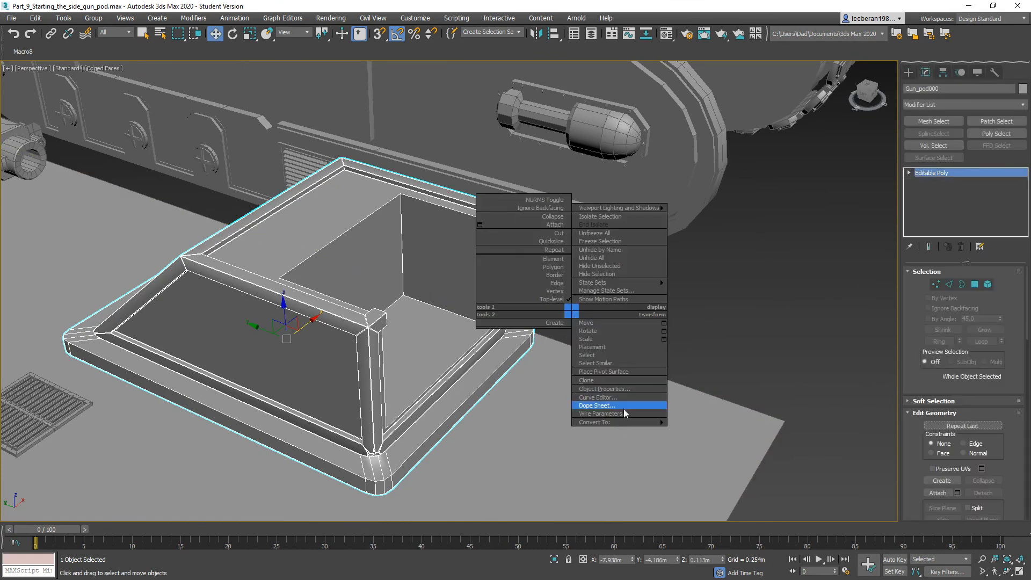
pyautogui.moveTo(661, 422)
pyautogui.click(703, 431)
pyautogui.keyDown('alt'); pyautogui.moveTo(676, 428); pyautogui.dragTo(508, 325, button='middle'); pyautogui.keyUp('alt')
pyautogui.scroll(-6, 508, 326)
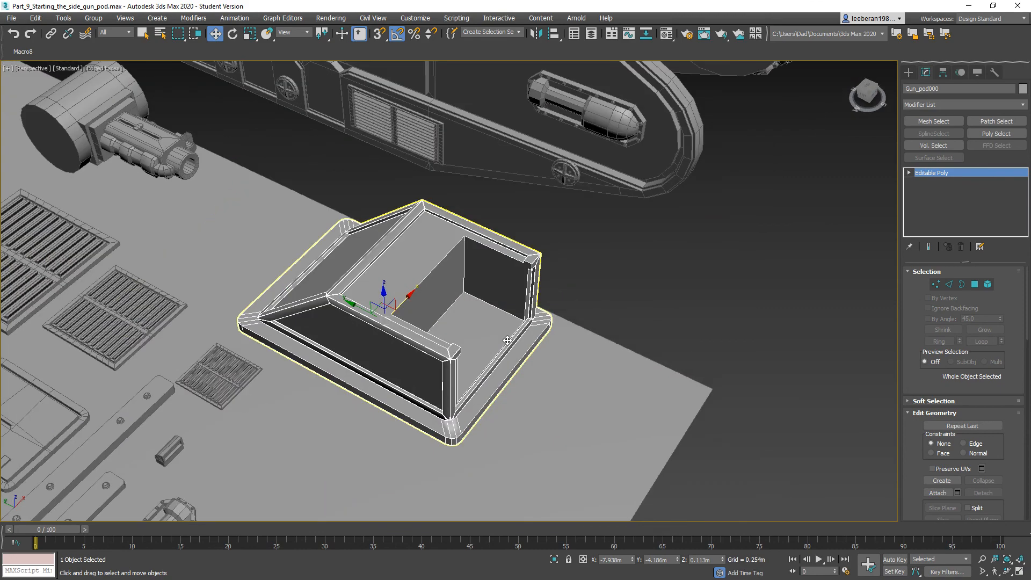
pyautogui.keyDown('alt'); pyautogui.moveTo(428, 294); pyautogui.dragTo(356, 272, button='middle'); pyautogui.keyUp('alt')
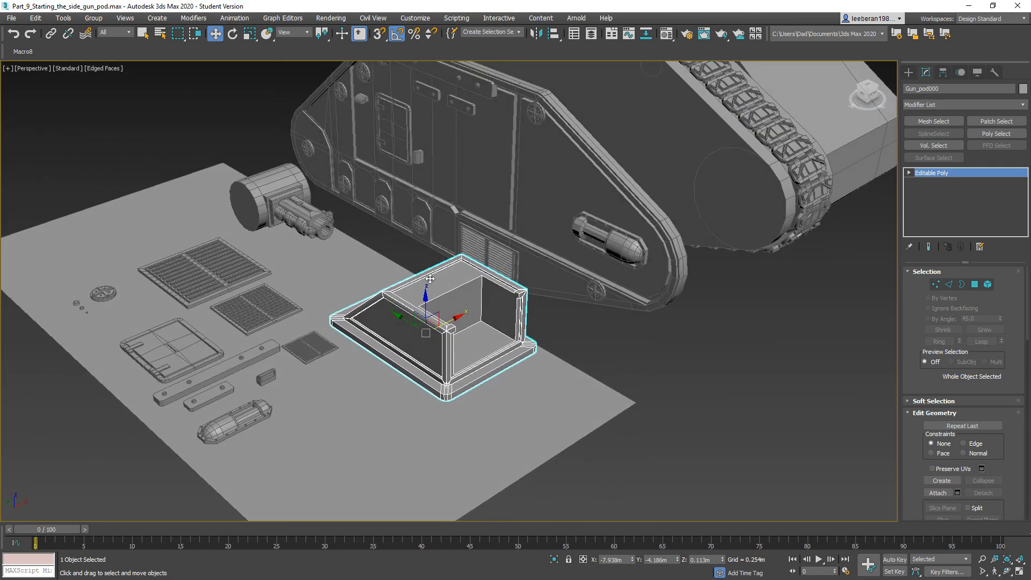
# Clone the bolter gun and position the copy in the gun pod's opening, centred between the side walls.
pyautogui.click(274, 194)
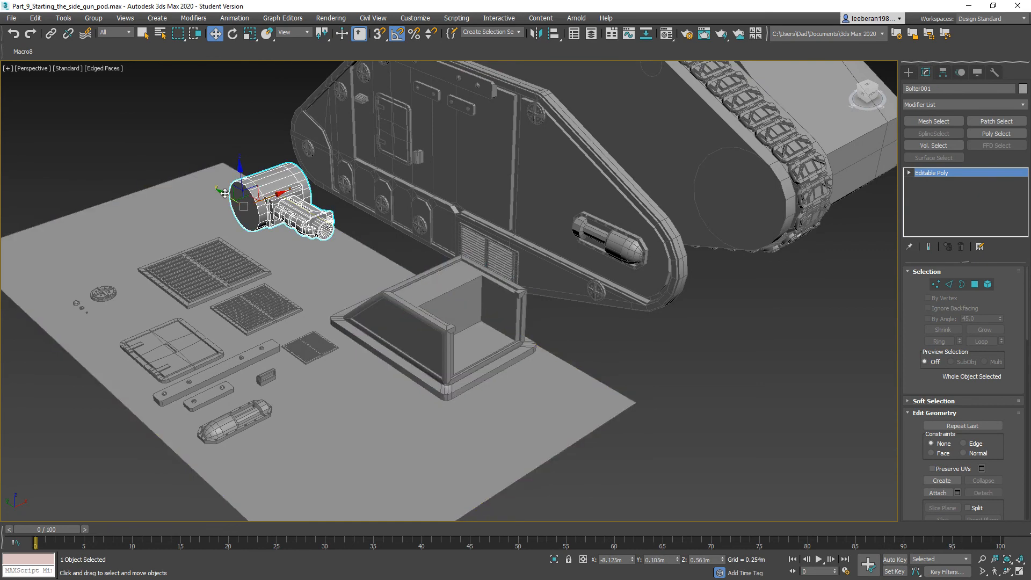
pyautogui.keyDown('shift'); pyautogui.moveTo(224, 193); pyautogui.dragTo(414, 327); pyautogui.keyUp('shift')
pyautogui.click(512, 344)
pyautogui.moveTo(512, 340)
pyautogui.keyDown('alt'); pyautogui.mouseDown(button='middle')
pyautogui.moveTo(394, 340)
pyautogui.moveTo(407, 335)
pyautogui.mouseUp(button='middle'); pyautogui.keyUp('alt')
pyautogui.press('z')
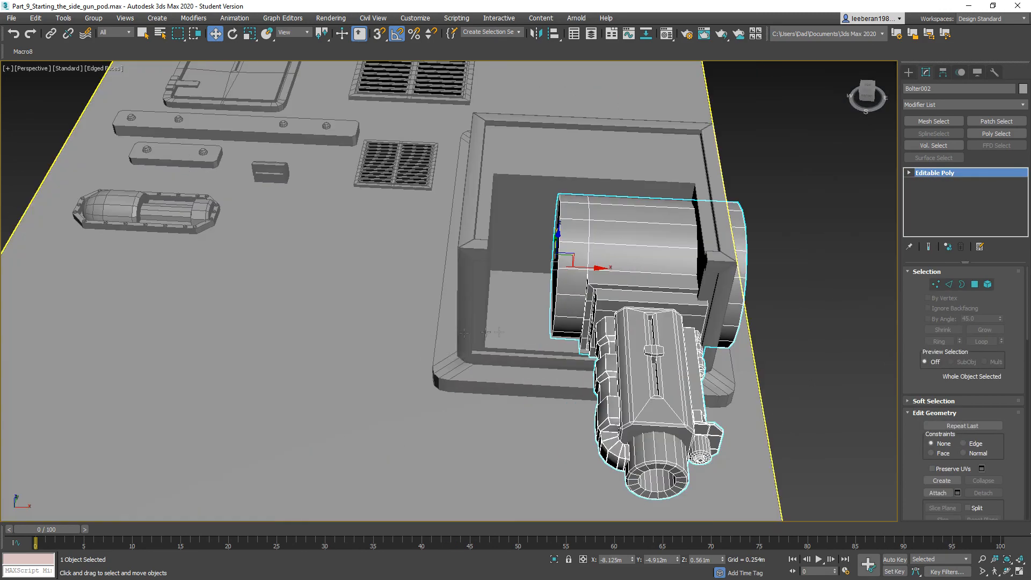
pyautogui.moveTo(591, 269); pyautogui.dragTo(533, 268)
pyautogui.keyDown('alt'); pyautogui.moveTo(385, 275); pyautogui.dragTo(378, 131, button='middle'); pyautogui.keyUp('alt')
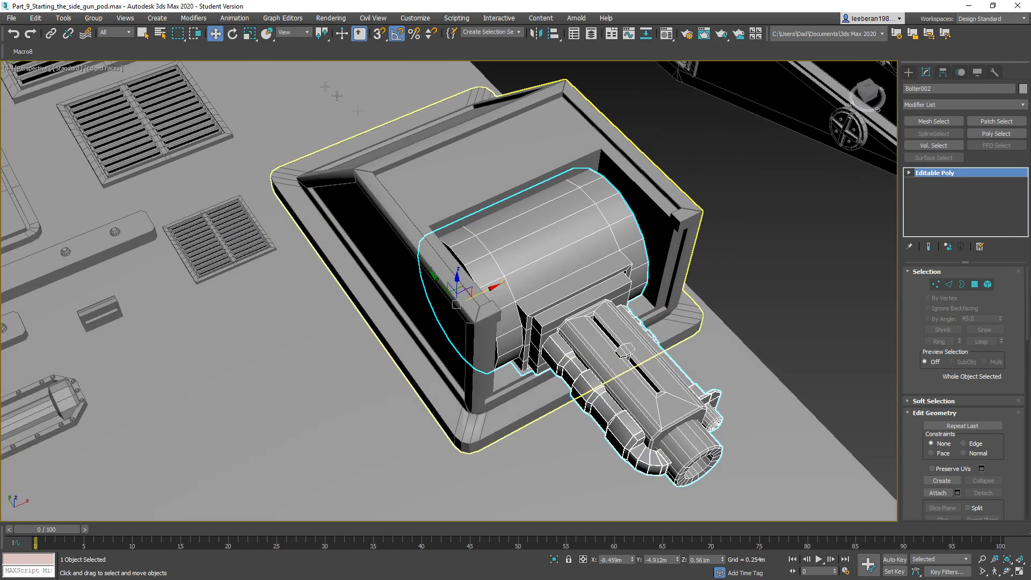
# Scale the cloned bolter uniformly to about 110 percent so it fills the pod's opening.
pyautogui.click(249, 34)
pyautogui.moveTo(453, 306); pyautogui.dragTo(454, 298)
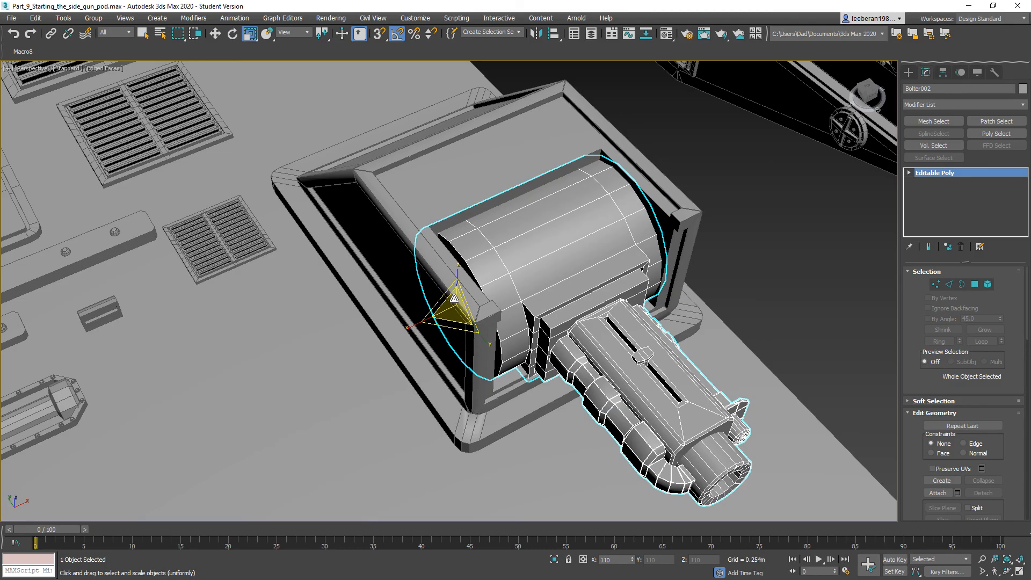
pyautogui.keyDown('alt'); pyautogui.moveTo(460, 300); pyautogui.dragTo(525, 297, button='middle'); pyautogui.keyUp('alt')
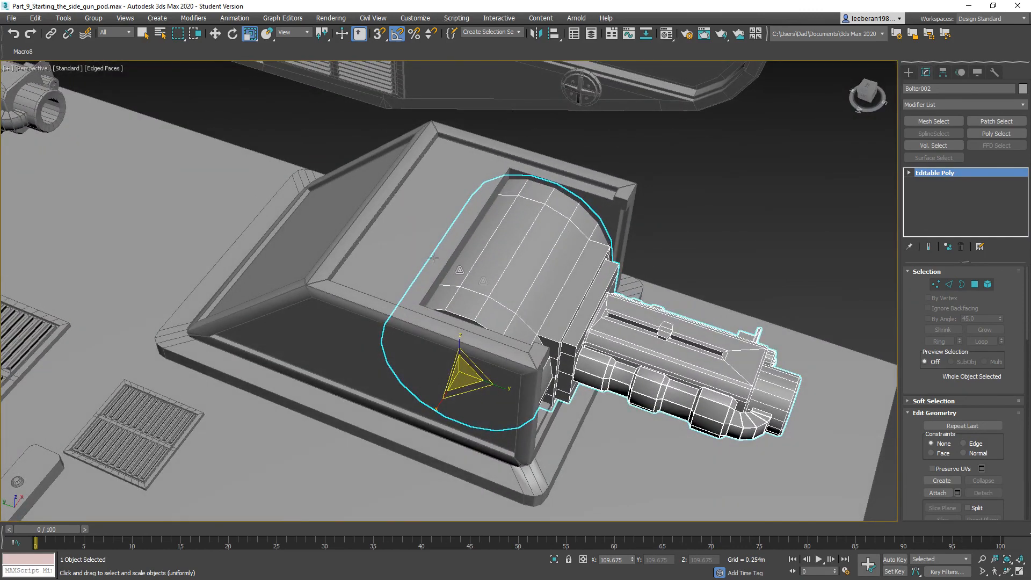
# Place an instance of the large rivet on the corner of the gun pod's base flange at the sloped end.
pyautogui.scroll(-4, 434, 259)
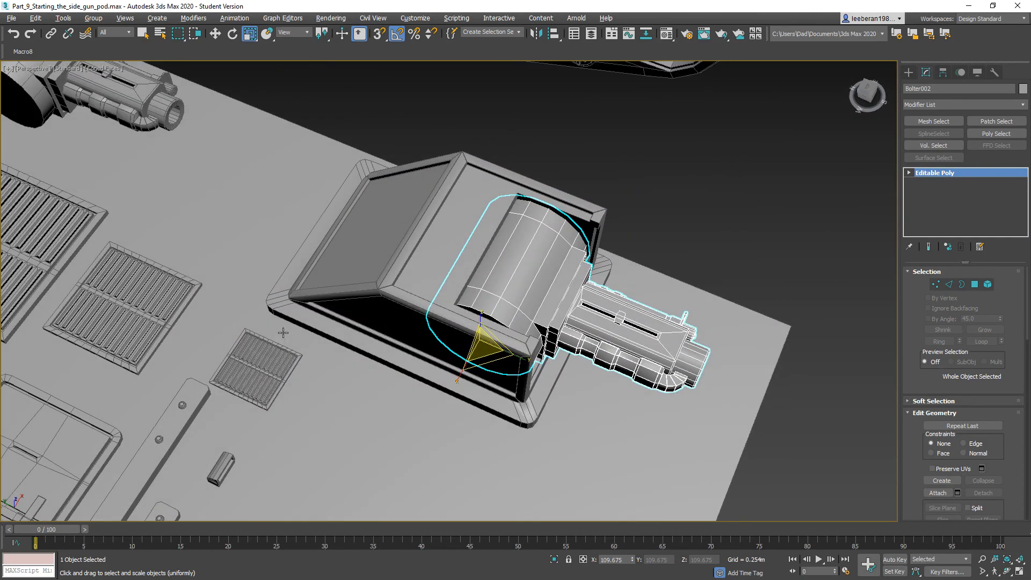
pyautogui.scroll(-2, 271, 317)
pyautogui.moveTo(246, 308); pyautogui.dragTo(429, 306, button='middle')
pyautogui.scroll(2, 255, 345)
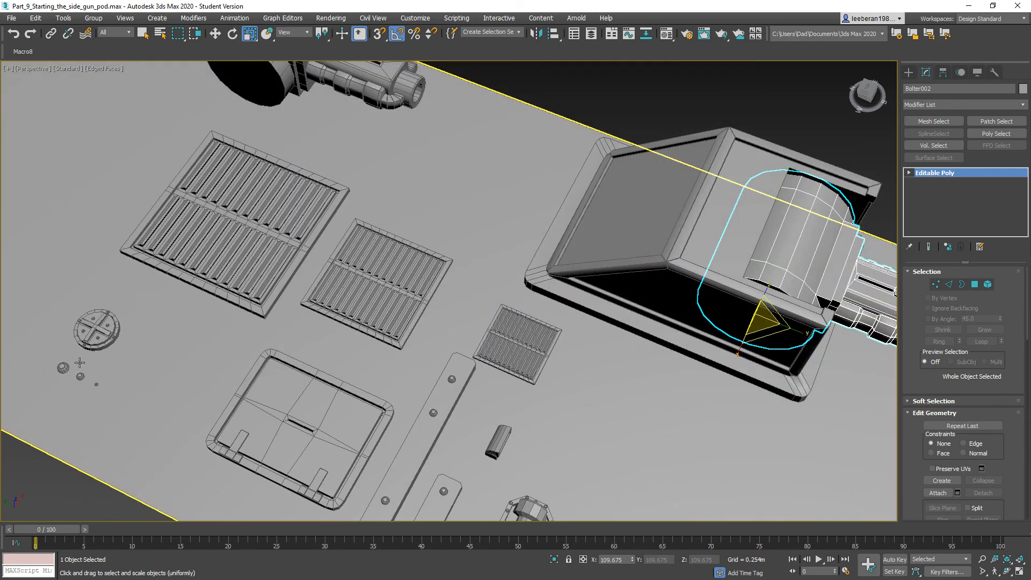
pyautogui.moveTo(639, 252); pyautogui.dragTo(585, 246, button='middle')
pyautogui.click(267, 35)
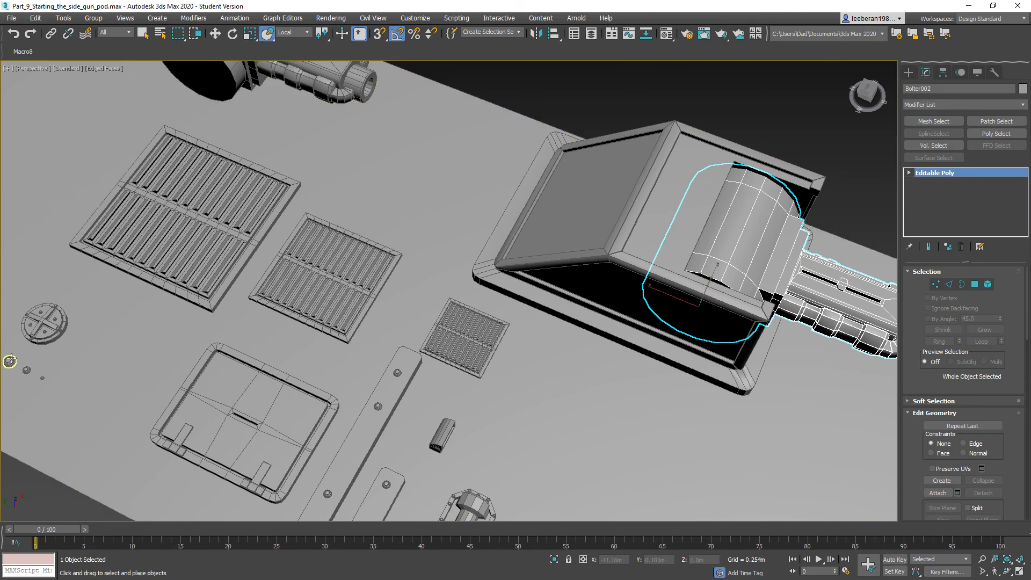
pyautogui.moveTo(10, 361); pyautogui.dragTo(478, 280)
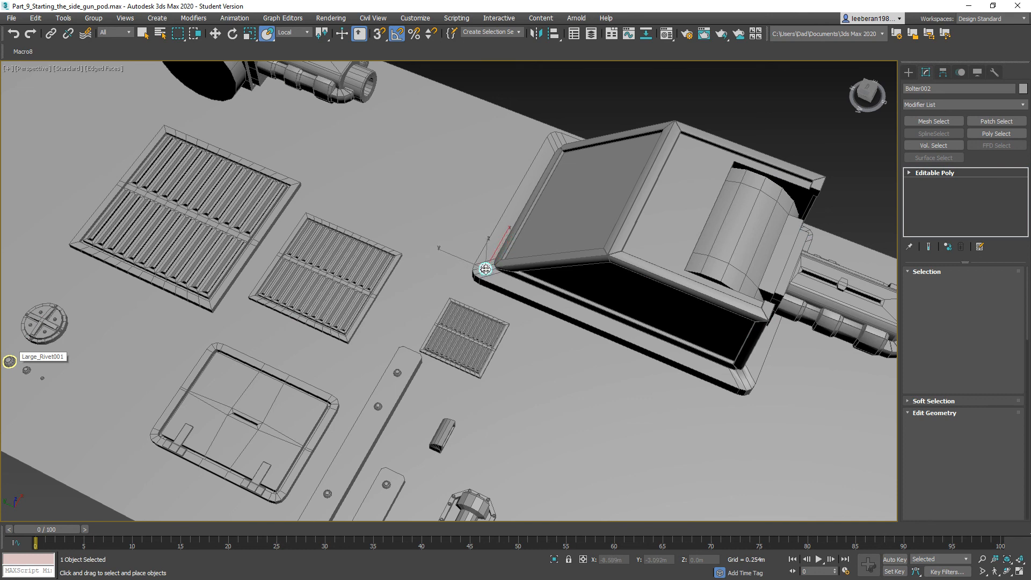
pyautogui.keyDown('shift'); pyautogui.moveTo(485, 269); pyautogui.dragTo(485, 268); pyautogui.keyUp('shift')
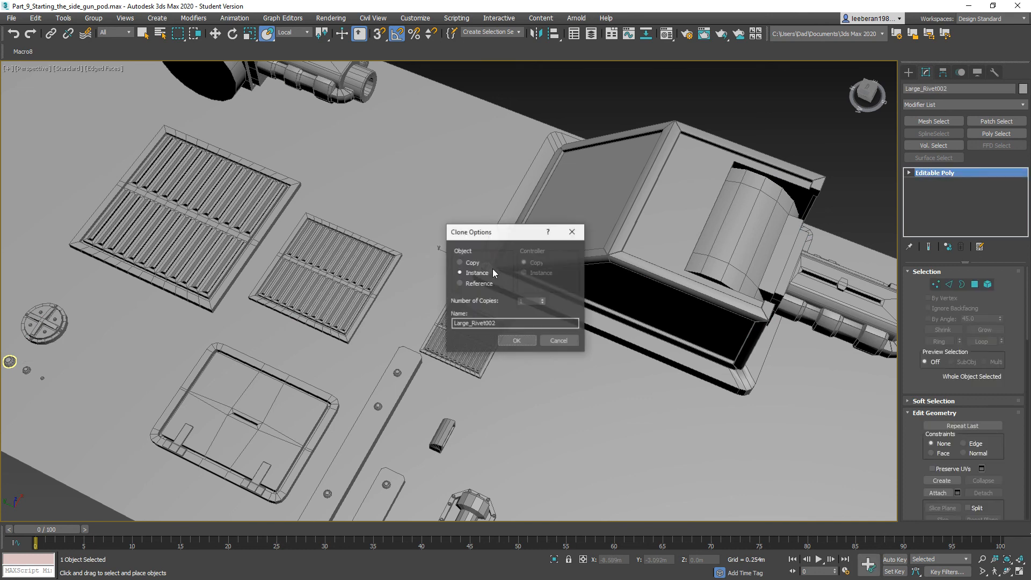
pyautogui.click(512, 338)
pyautogui.click(215, 33)
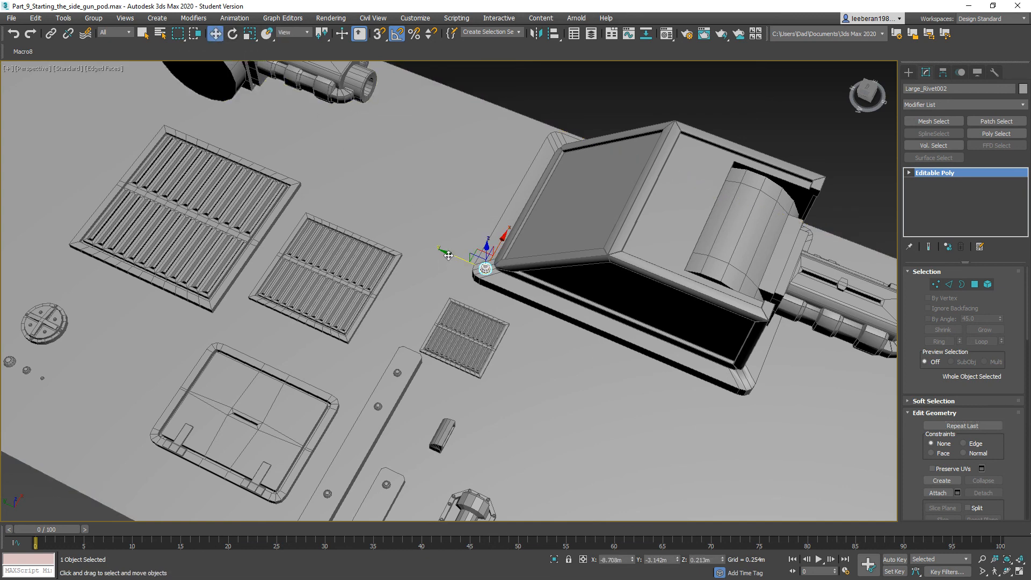
# Clone the corner rivet as an instance onto the gun-end corner along the same long side of the base flange.
pyautogui.moveTo(450, 253)
pyautogui.mouseDown()
pyautogui.moveTo(709, 366)
pyautogui.moveTo(578, 318)
pyautogui.mouseUp()
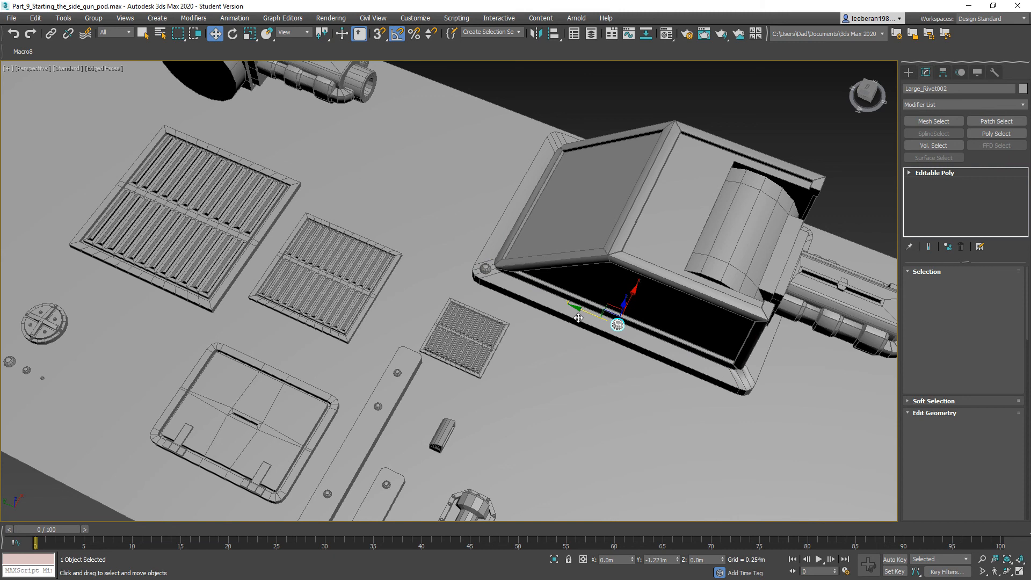
pyautogui.moveTo(578, 318); pyautogui.dragTo(705, 371)
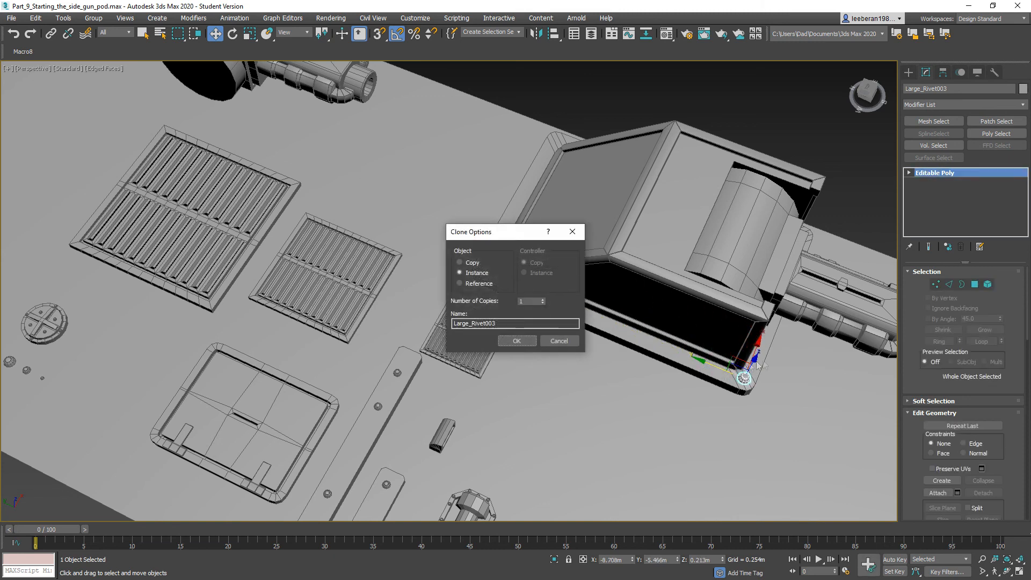
pyautogui.click(528, 345)
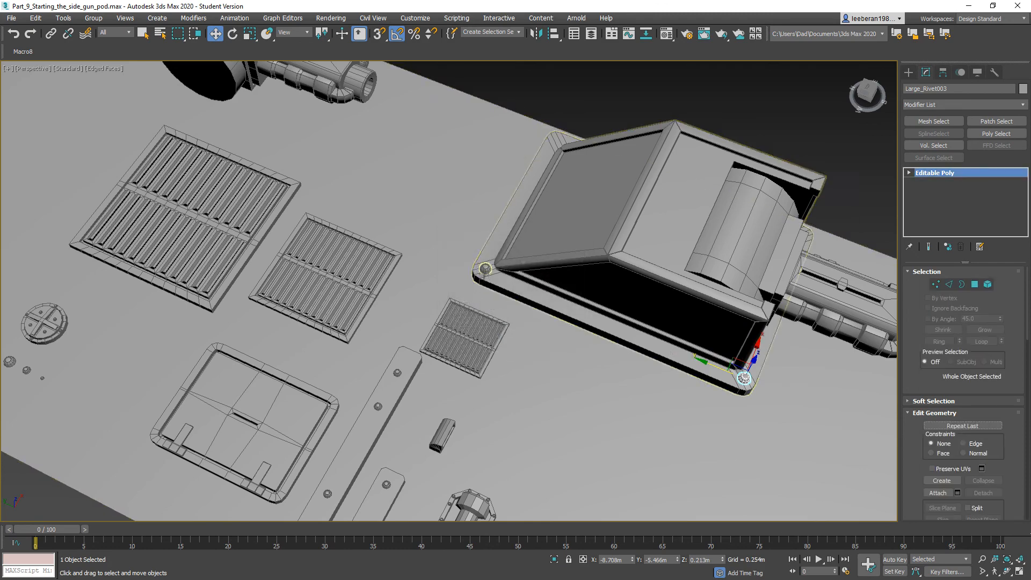
# Clone both corner rivets as instances onto the two corners of the opposite long side, nudging them outward to sit centred on the flange.
pyautogui.keyDown('ctrl'); pyautogui.click(484, 268); pyautogui.keyUp('ctrl')
pyautogui.keyDown('alt'); pyautogui.moveTo(648, 309); pyautogui.dragTo(435, 303, button='middle'); pyautogui.keyUp('alt')
pyautogui.moveTo(506, 326); pyautogui.dragTo(361, 327, button='middle')
pyautogui.click(309, 310)
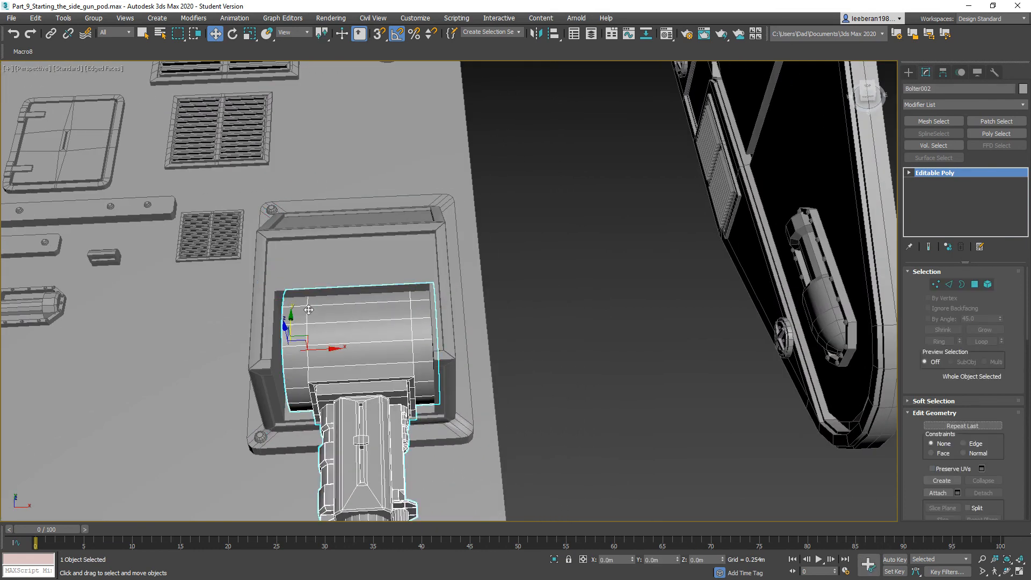
pyautogui.hotkey('ctrl', 'z')
pyautogui.moveTo(308, 310); pyautogui.dragTo(491, 325)
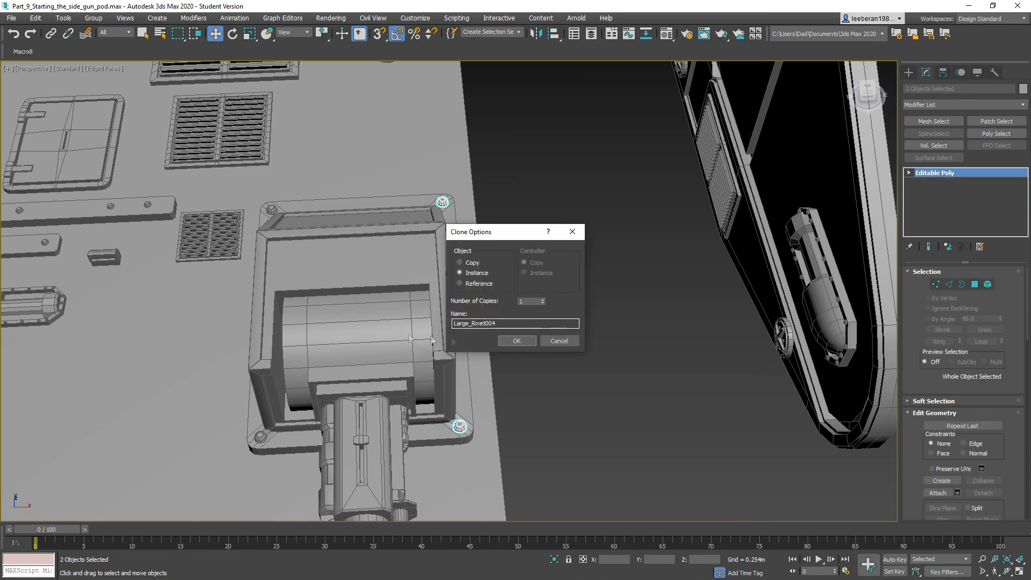
pyautogui.click(514, 342)
pyautogui.moveTo(360, 336)
pyautogui.keyDown('alt'); pyautogui.mouseDown(button='middle')
pyautogui.moveTo(458, 364)
pyautogui.moveTo(454, 375)
pyautogui.mouseUp(button='middle'); pyautogui.keyUp('alt')
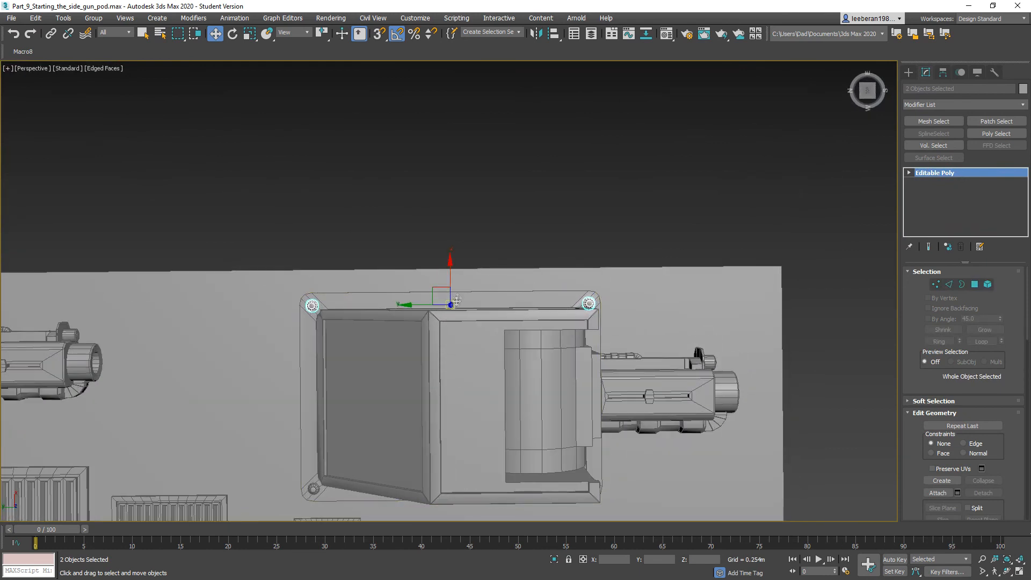
pyautogui.moveTo(450, 274); pyautogui.dragTo(452, 272)
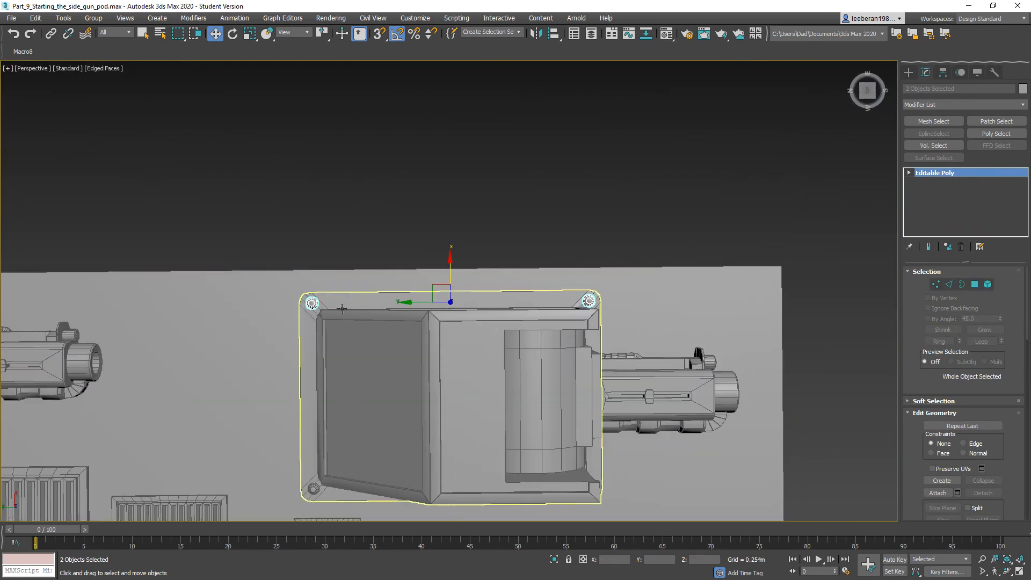
# Clone the two sloped-end corner rivets as instances part-way along the flange's long sides.
pyautogui.click(312, 303)
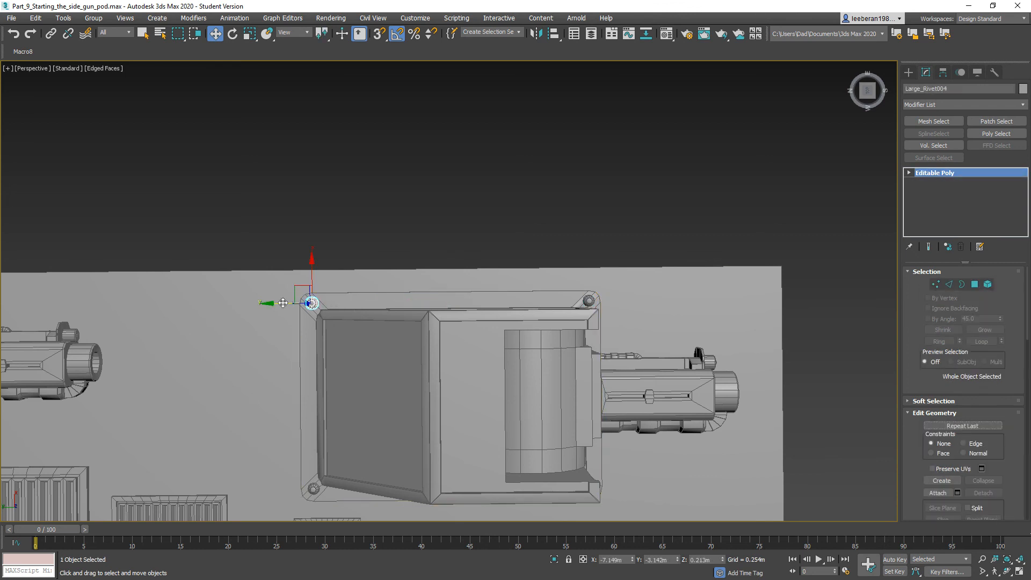
pyautogui.moveTo(358, 466); pyautogui.dragTo(369, 316, button='middle')
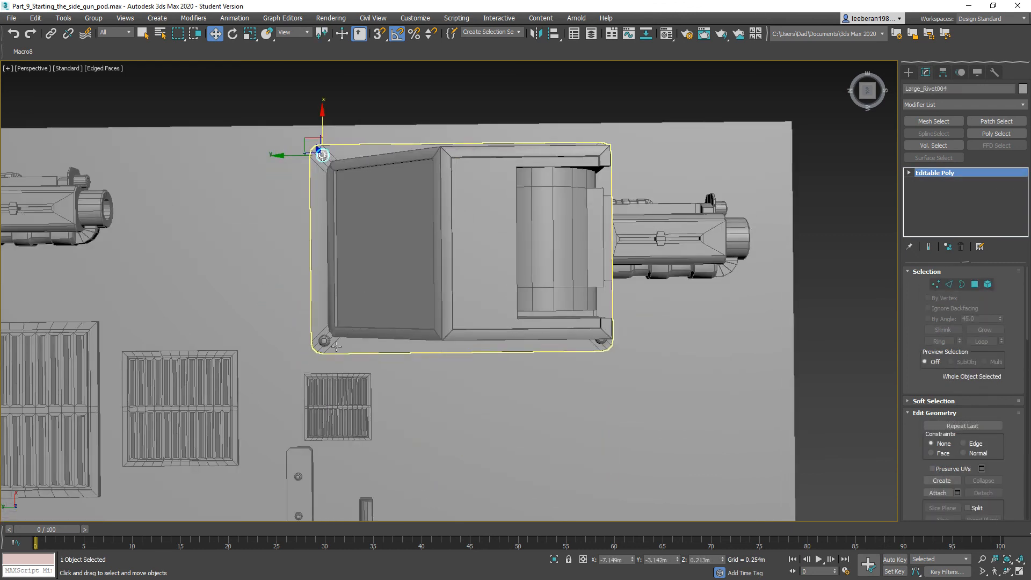
pyautogui.keyDown('ctrl'); pyautogui.click(324, 341); pyautogui.keyUp('ctrl')
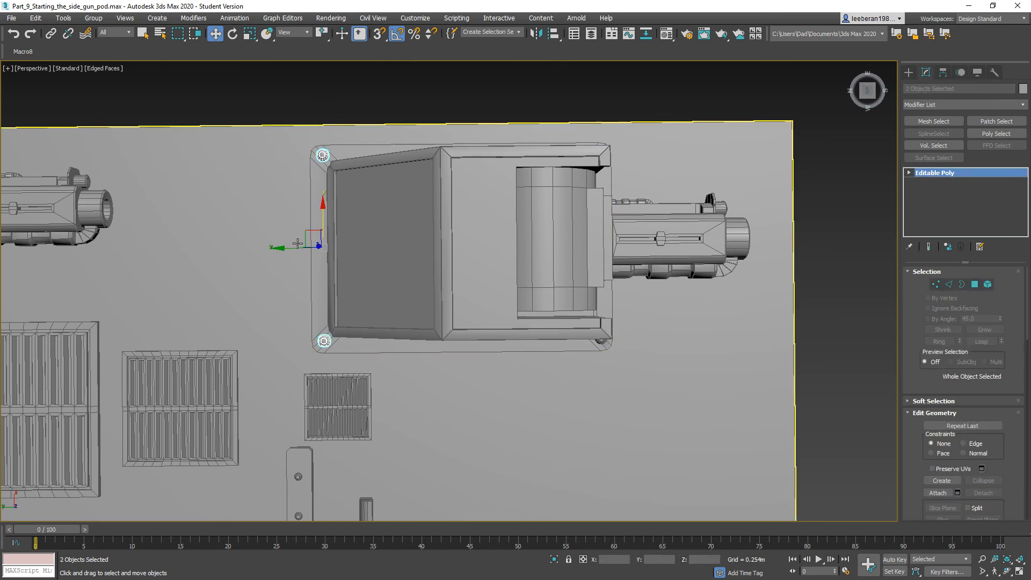
pyautogui.moveTo(291, 248); pyautogui.dragTo(372, 258)
pyautogui.hotkey('ctrl', 'v')
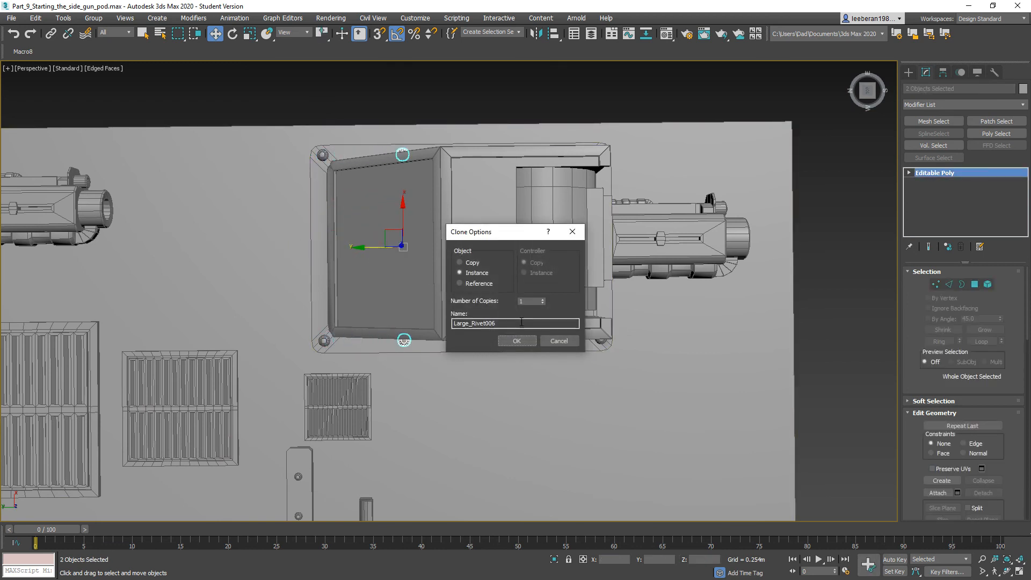
pyautogui.click(508, 340)
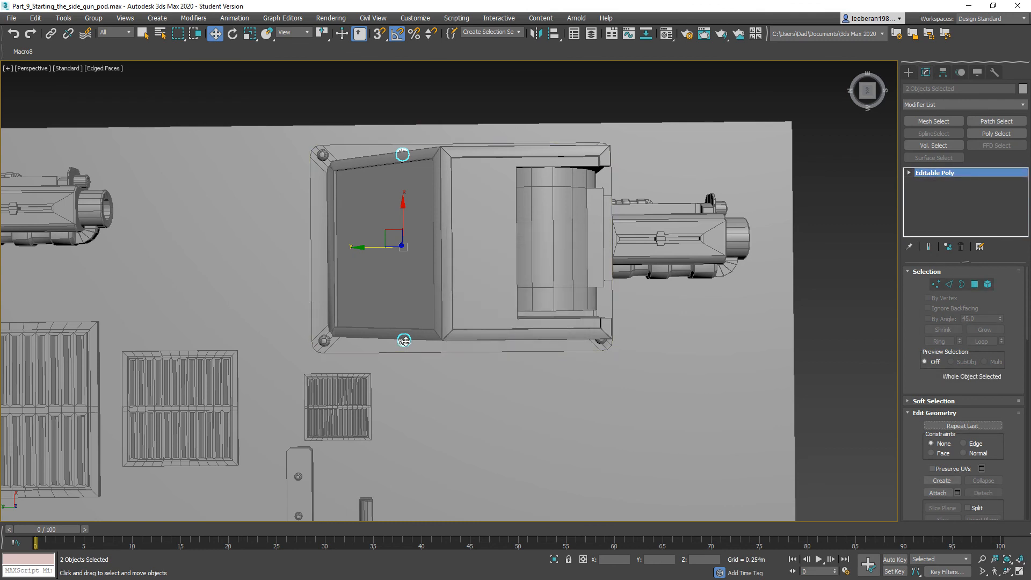
# Shift each of the two new side rivets outward so they sit on the flange clear of the pod walls.
pyautogui.click(404, 341)
pyautogui.moveTo(406, 294); pyautogui.dragTo(403, 301)
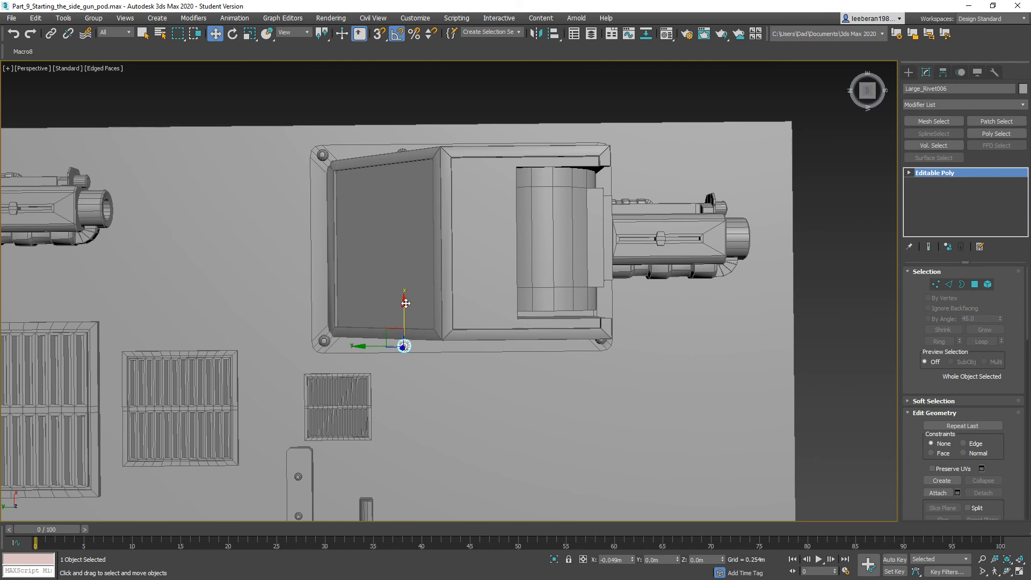
pyautogui.moveTo(405, 304); pyautogui.dragTo(406, 304)
pyautogui.moveTo(407, 302); pyautogui.dragTo(422, 381, button='middle')
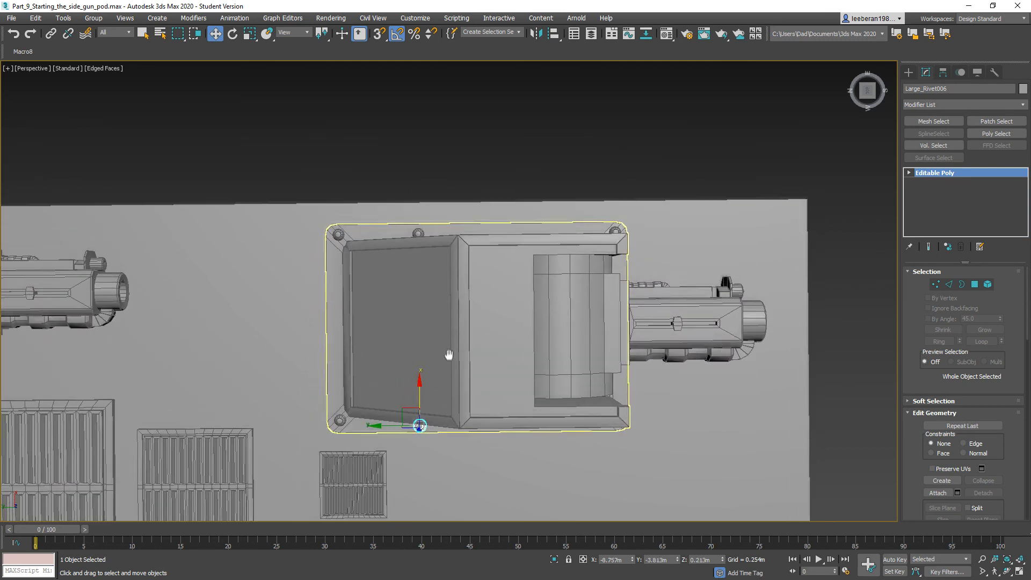
pyautogui.click(418, 231)
pyautogui.moveTo(417, 203); pyautogui.dragTo(419, 200)
# Clone the pair of side rivets as two evenly spaced sets of instances towards the gun end of the flange.
pyautogui.moveTo(431, 312); pyautogui.dragTo(419, 258, button='middle')
pyautogui.keyDown('ctrl'); pyautogui.click(409, 371); pyautogui.keyUp('ctrl')
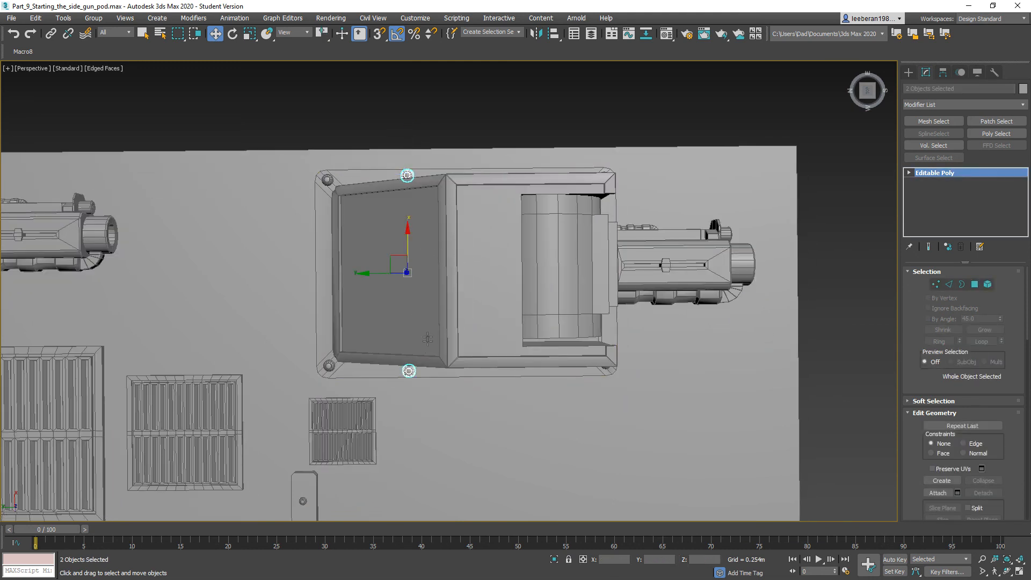
pyautogui.moveTo(375, 273)
pyautogui.keyDown('shift'); pyautogui.mouseDown()
pyautogui.moveTo(495, 280)
pyautogui.moveTo(433, 281)
pyautogui.mouseUp(); pyautogui.keyUp('shift')
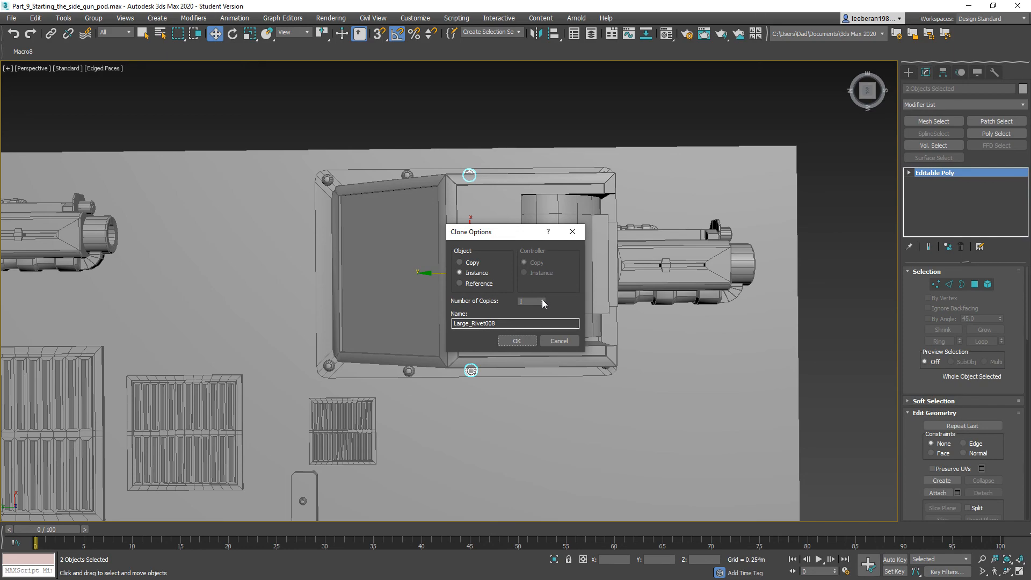
pyautogui.click(526, 339)
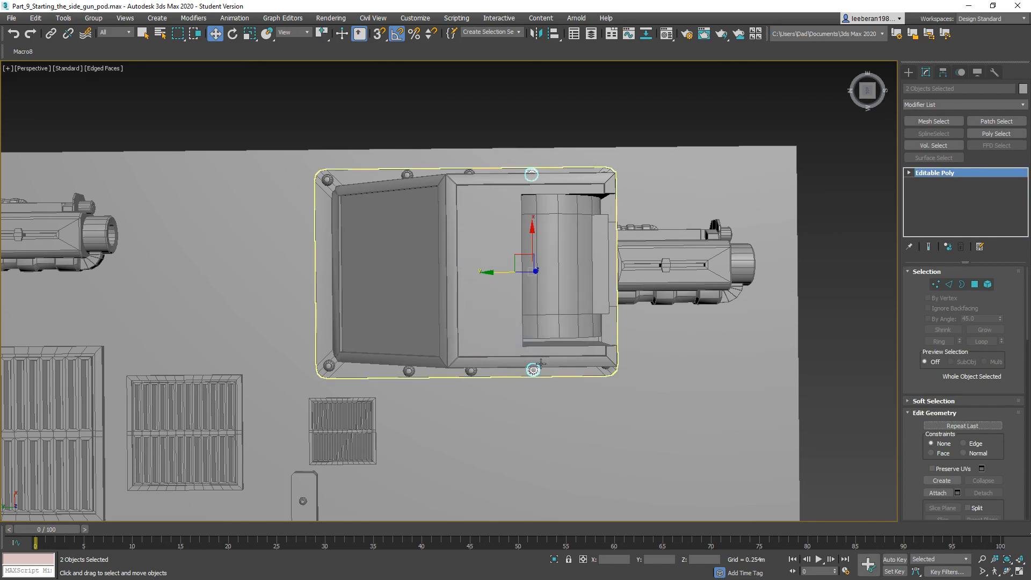
# Clone the two corner rivets of one long side as instances inward along the flange's sloped-end and gun-end edges.
pyautogui.keyDown('alt'); pyautogui.moveTo(568, 347); pyautogui.dragTo(654, 319, button='middle'); pyautogui.keyUp('alt')
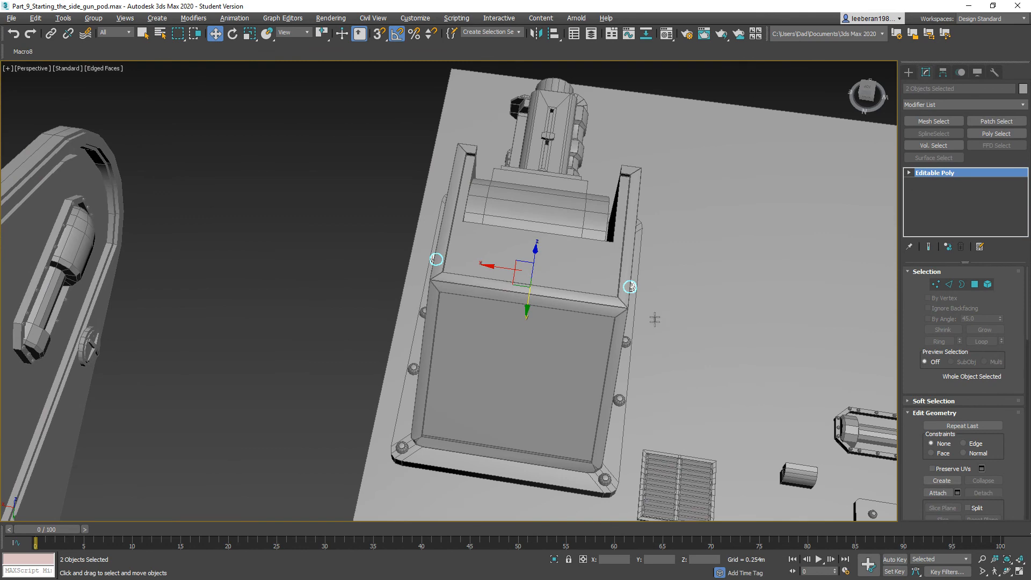
pyautogui.click(605, 480)
pyautogui.keyDown('alt'); pyautogui.moveTo(642, 372); pyautogui.dragTo(667, 371, button='middle'); pyautogui.keyUp('alt')
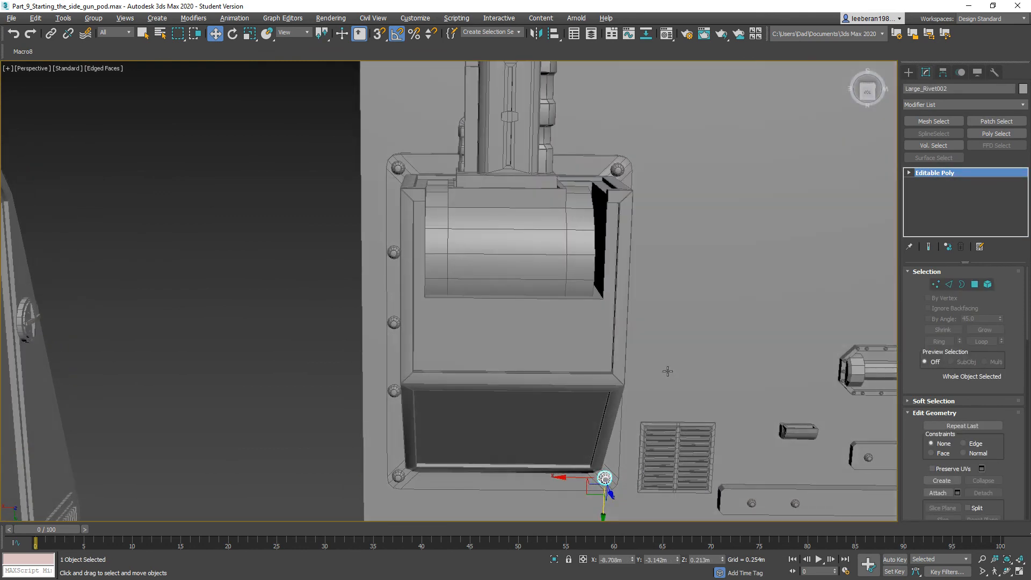
pyautogui.keyDown('ctrl'); pyautogui.click(617, 169); pyautogui.keyUp('ctrl')
pyautogui.moveTo(675, 301)
pyautogui.keyDown('alt'); pyautogui.mouseDown(button='middle')
pyautogui.moveTo(665, 249)
pyautogui.moveTo(658, 304)
pyautogui.mouseUp(button='middle'); pyautogui.keyUp('alt')
pyautogui.moveTo(574, 326)
pyautogui.mouseDown()
pyautogui.moveTo(473, 314)
pyautogui.moveTo(498, 318)
pyautogui.mouseUp()
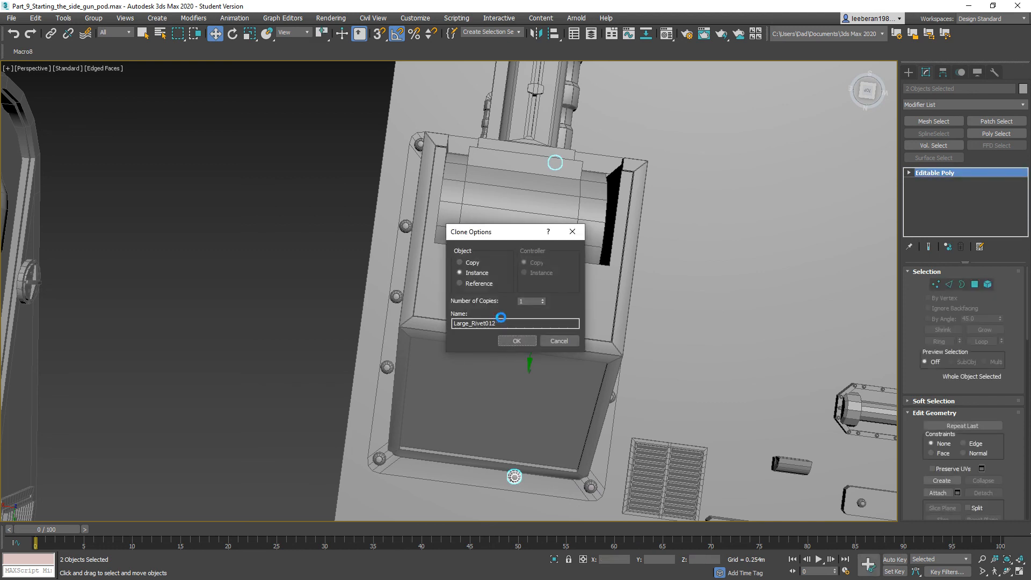
pyautogui.click(512, 341)
# Move the new sloped-end and gun-end rivets outward so each sits on its flange edge.
pyautogui.click(514, 476)
pyautogui.moveTo(510, 510); pyautogui.dragTo(510, 511)
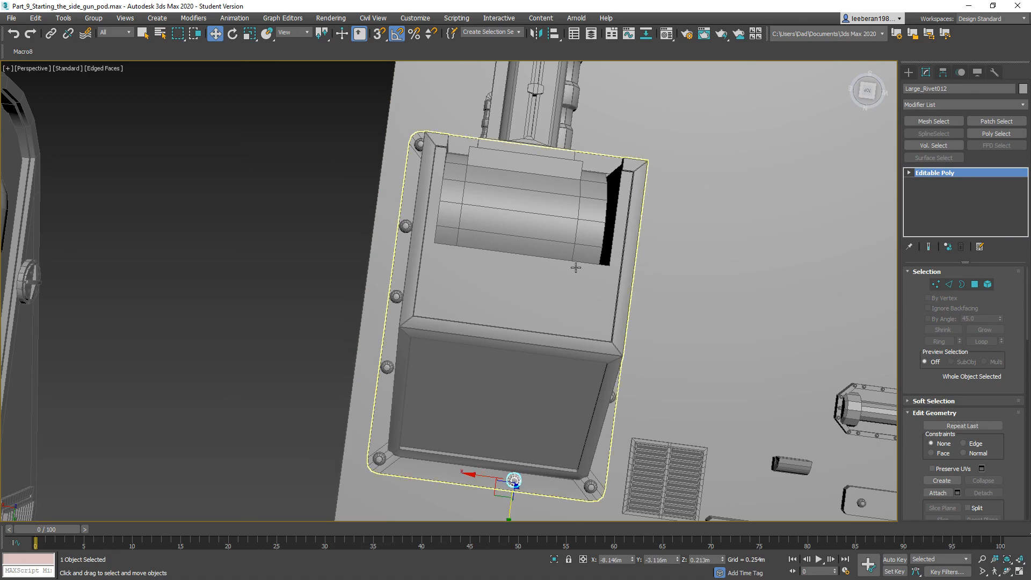
pyautogui.moveTo(575, 267); pyautogui.dragTo(304, 285, button='middle')
pyautogui.moveTo(345, 373); pyautogui.dragTo(292, 175, button='middle')
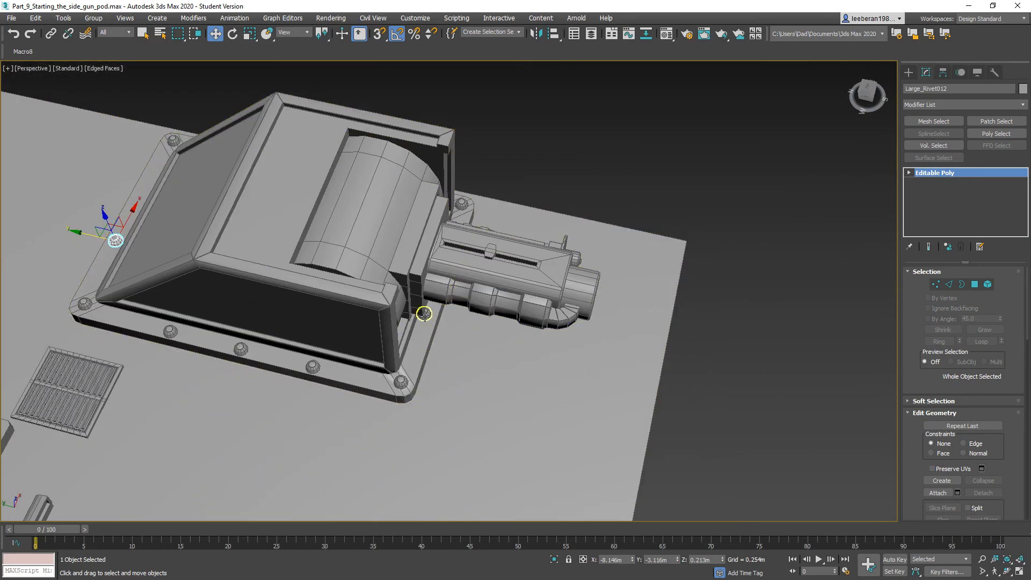
pyautogui.click(423, 314)
pyautogui.moveTo(396, 307); pyautogui.dragTo(399, 308)
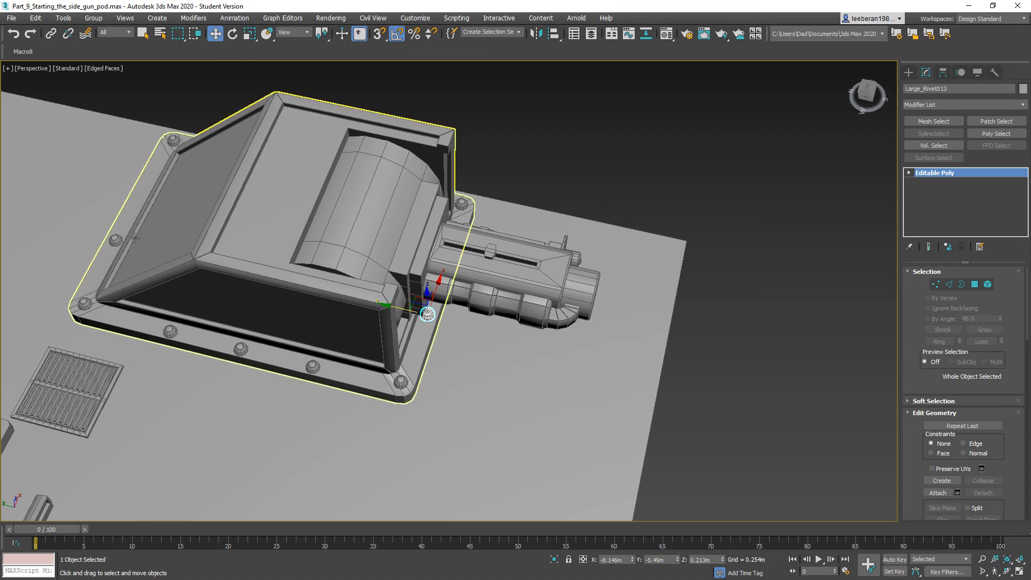
# Clone the two end-edge rivets as instances further across the flange's sloped-end and gun-end edges.
pyautogui.keyDown('ctrl'); pyautogui.click(116, 240); pyautogui.keyUp('ctrl')
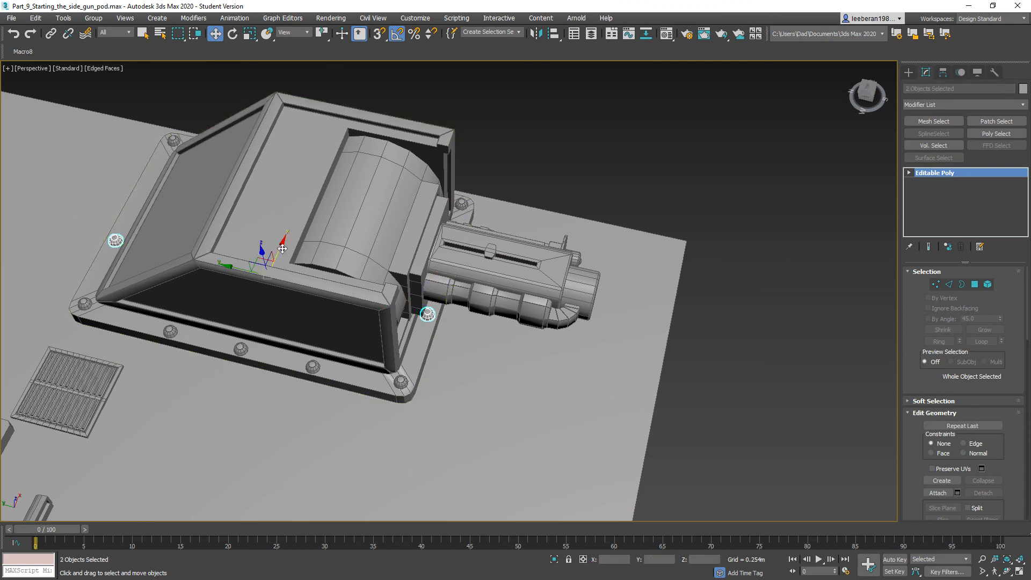
pyautogui.moveTo(284, 242); pyautogui.dragTo(322, 192)
pyautogui.click(507, 342)
pyautogui.keyDown('alt'); pyautogui.moveTo(247, 266); pyautogui.dragTo(291, 262, button='middle'); pyautogui.keyUp('alt')
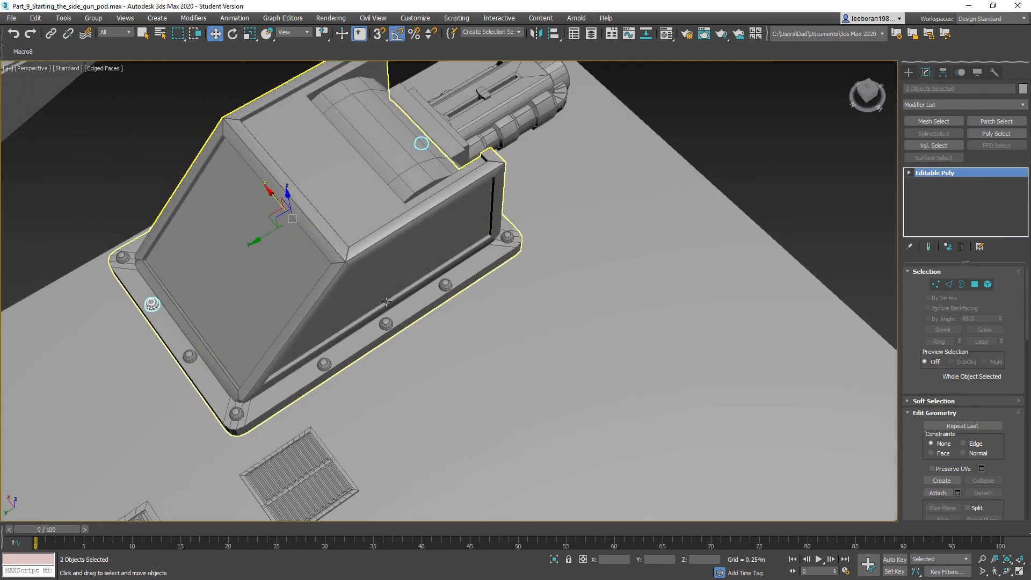
# Examine the riveted gun pod and the spare detail parts on the work table from several angles.
pyautogui.moveTo(406, 323); pyautogui.dragTo(539, 242, button='middle')
pyautogui.scroll(-2, 543, 372)
pyautogui.scroll(-2, 538, 375)
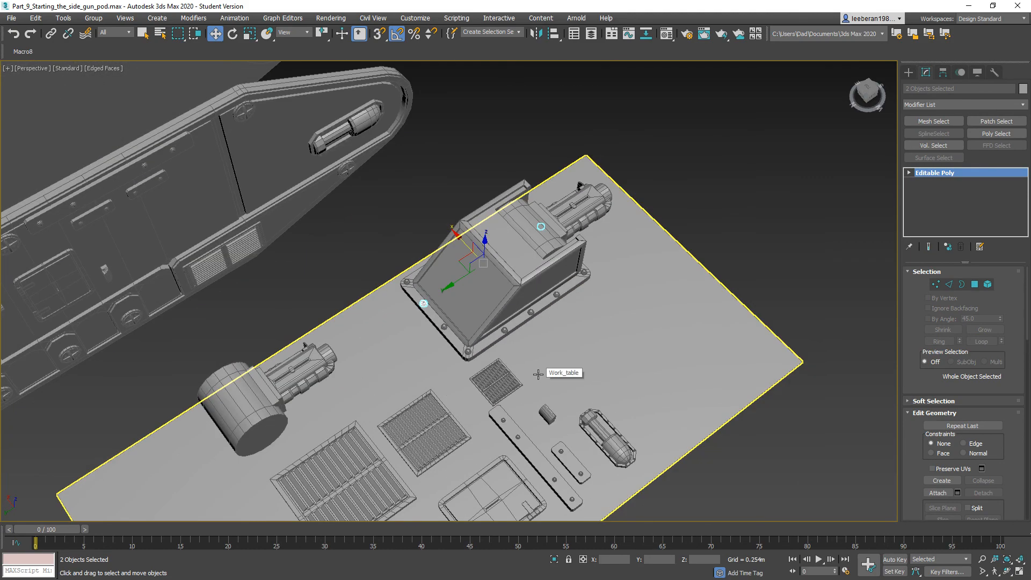
pyautogui.moveTo(546, 379); pyautogui.dragTo(519, 340, button='middle')
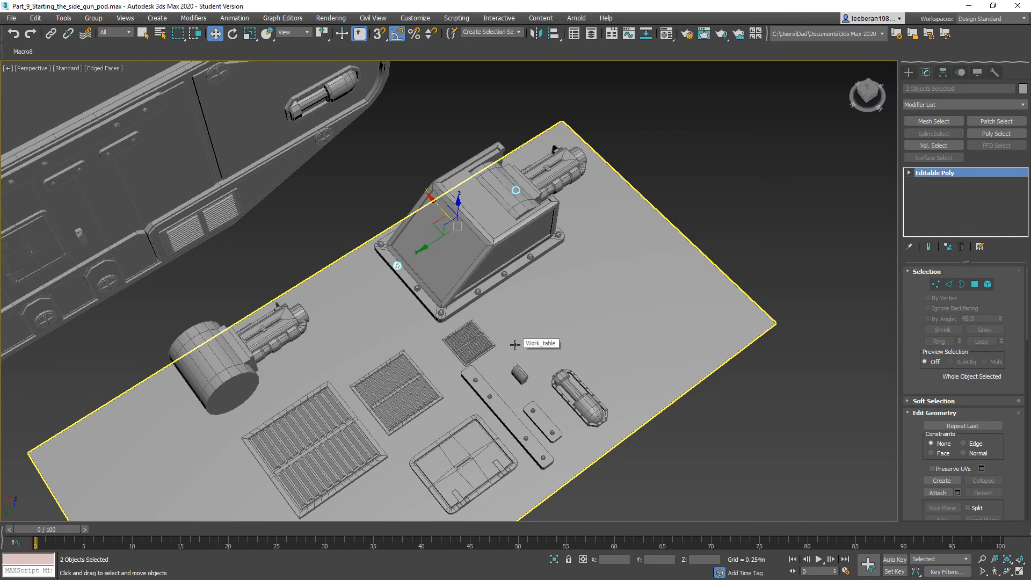
pyautogui.keyDown('alt'); pyautogui.moveTo(515, 344); pyautogui.dragTo(505, 348, button='middle'); pyautogui.keyUp('alt')
pyautogui.keyDown('alt'); pyautogui.moveTo(501, 358); pyautogui.dragTo(528, 352, button='middle'); pyautogui.keyUp('alt')
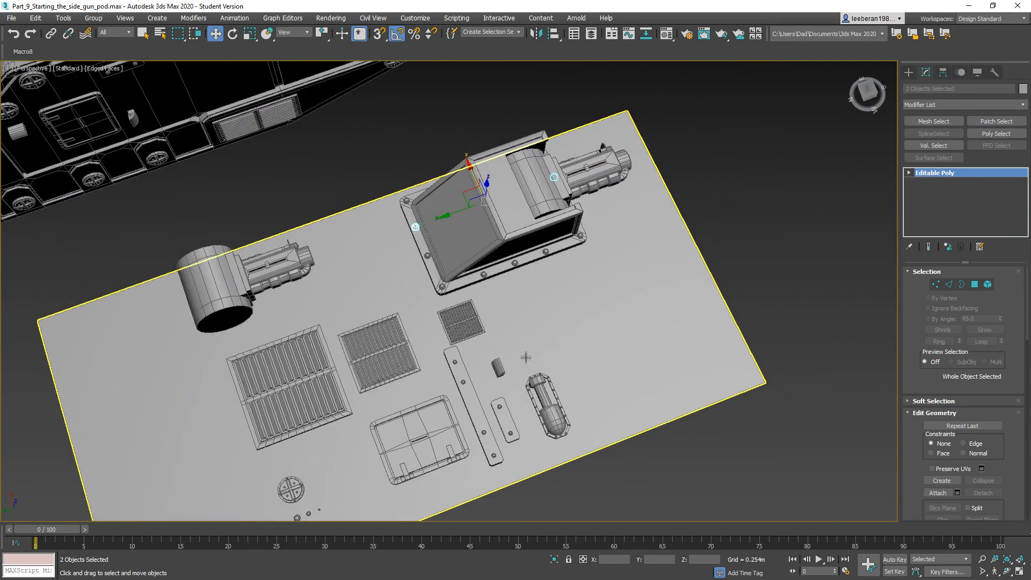
pyautogui.scroll(5, 526, 359)
pyautogui.scroll(-4, 513, 353)
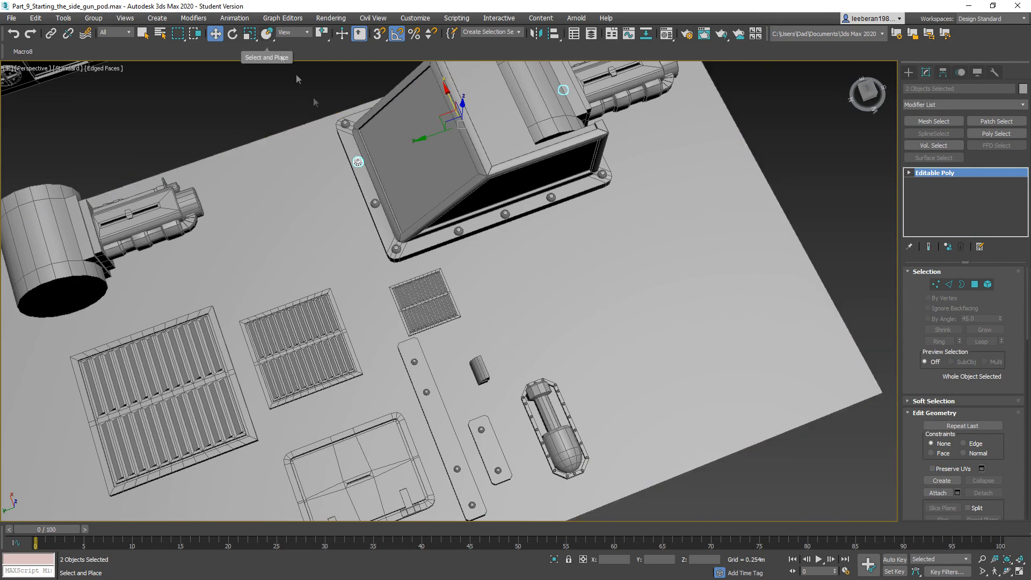
# Place an instance of the small double vent on the pod's sloped recessed panel using Select and Place.
pyautogui.keyDown('alt'); pyautogui.moveTo(526, 233); pyautogui.dragTo(504, 253, button='middle'); pyautogui.keyUp('alt')
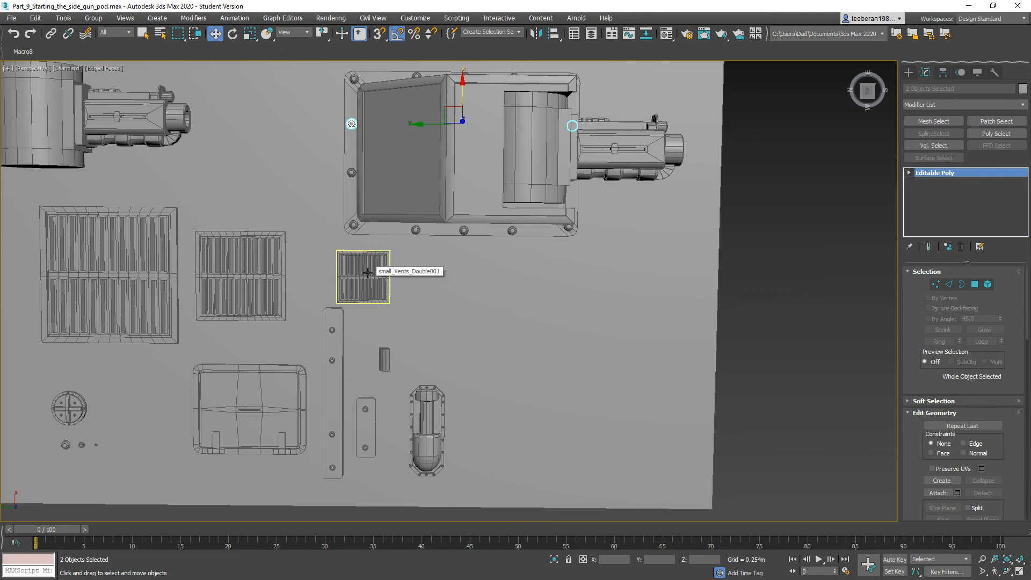
pyautogui.click(267, 33)
pyautogui.keyDown('shift'); pyautogui.moveTo(356, 288); pyautogui.dragTo(400, 151); pyautogui.keyUp('shift')
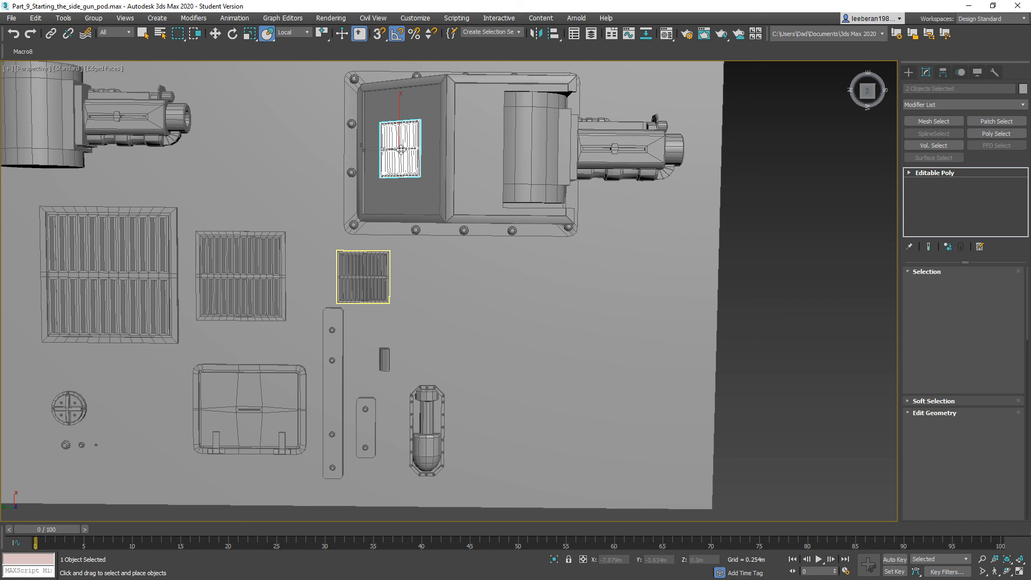
pyautogui.keyDown('shift'); pyautogui.moveTo(401, 151); pyautogui.dragTo(400, 150); pyautogui.keyUp('shift')
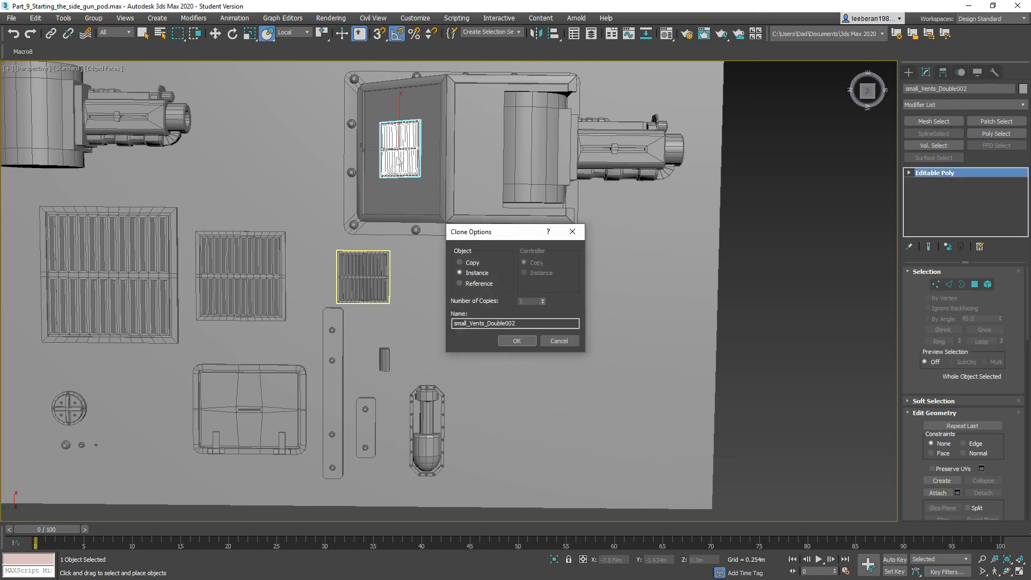
pyautogui.click(516, 341)
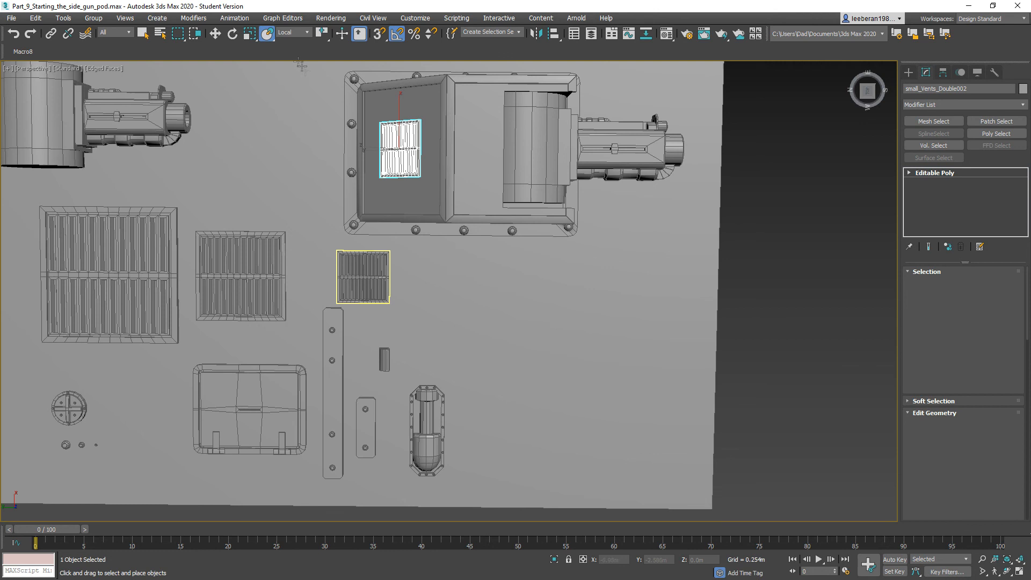
# Rotate the double vent on the sloped panel a quarter turn about its own local axis.
pyautogui.click(234, 34)
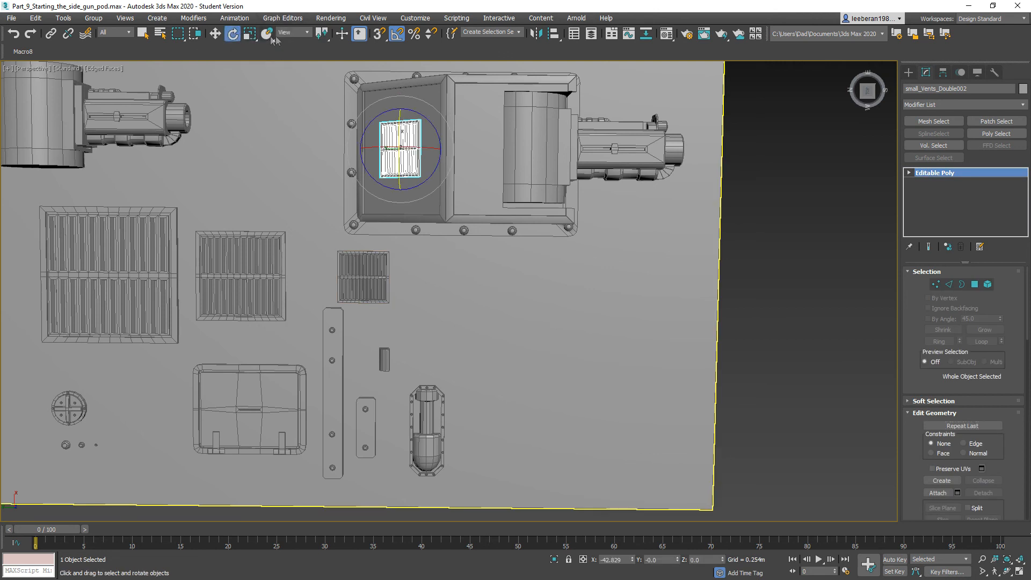
pyautogui.click(307, 32)
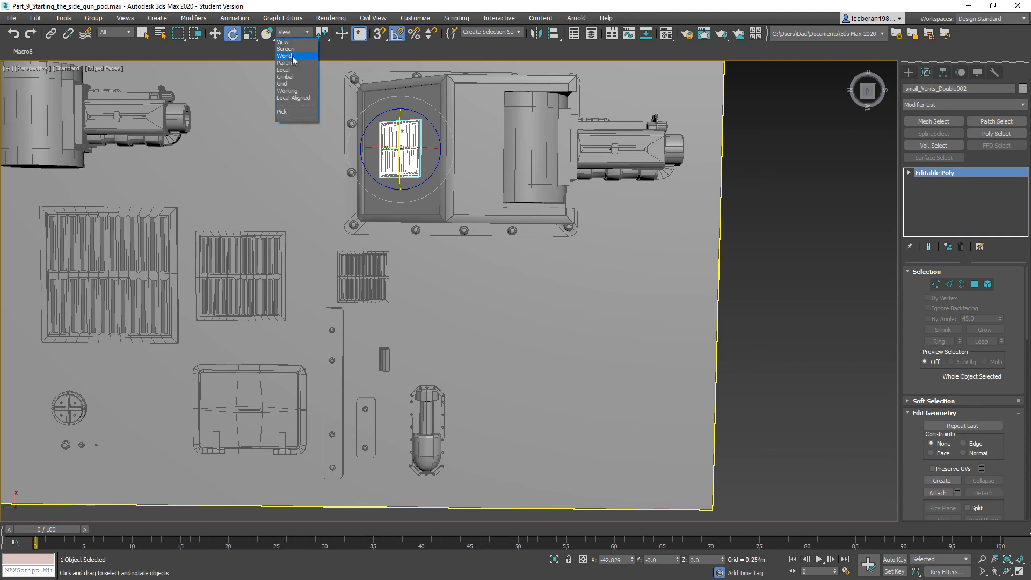
pyautogui.click(291, 70)
pyautogui.moveTo(422, 177); pyautogui.dragTo(428, 129)
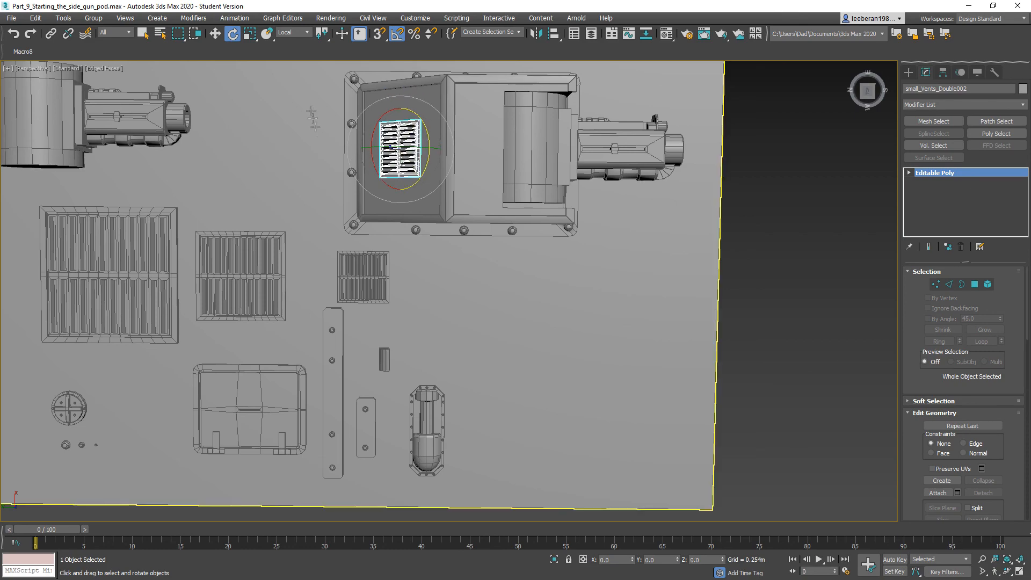
# Place an instance of the small box vent near an upper corner of the pod's sloped panel using Select and Place.
pyautogui.keyDown('alt'); pyautogui.moveTo(312, 155); pyautogui.dragTo(376, 155, button='middle'); pyautogui.keyUp('alt')
pyautogui.moveTo(411, 283); pyautogui.dragTo(449, 293, button='middle')
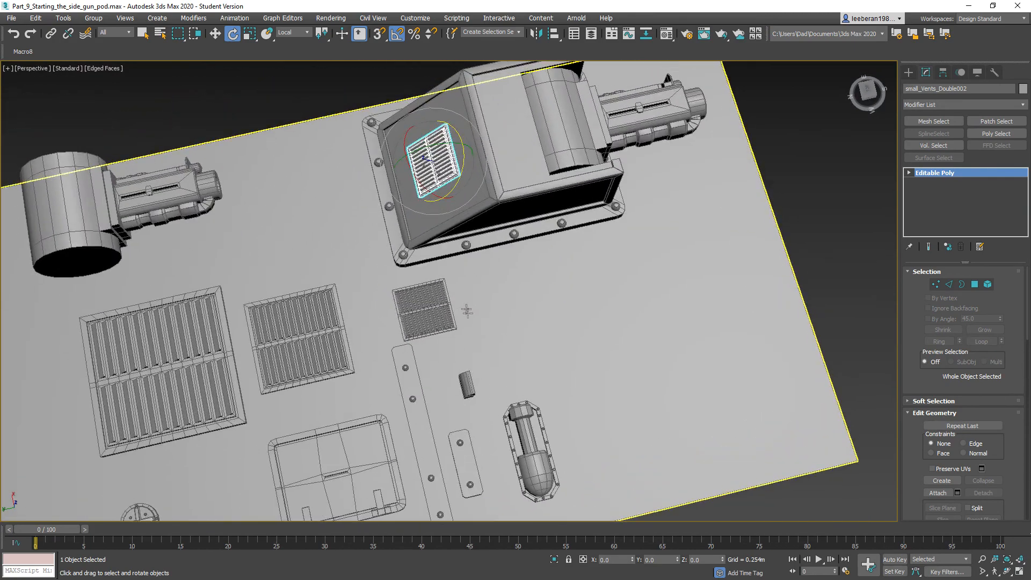
pyautogui.click(469, 383)
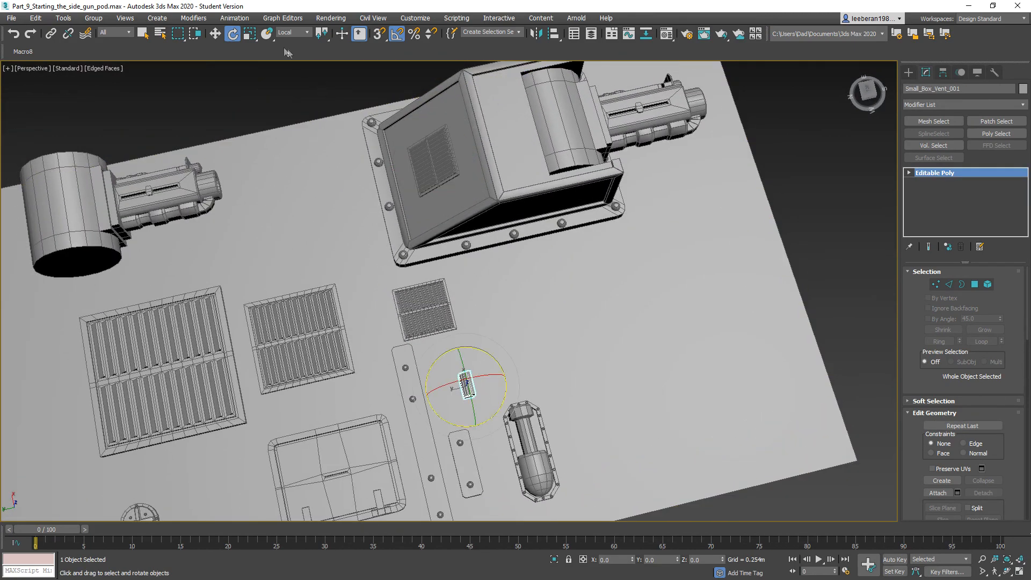
pyautogui.click(267, 33)
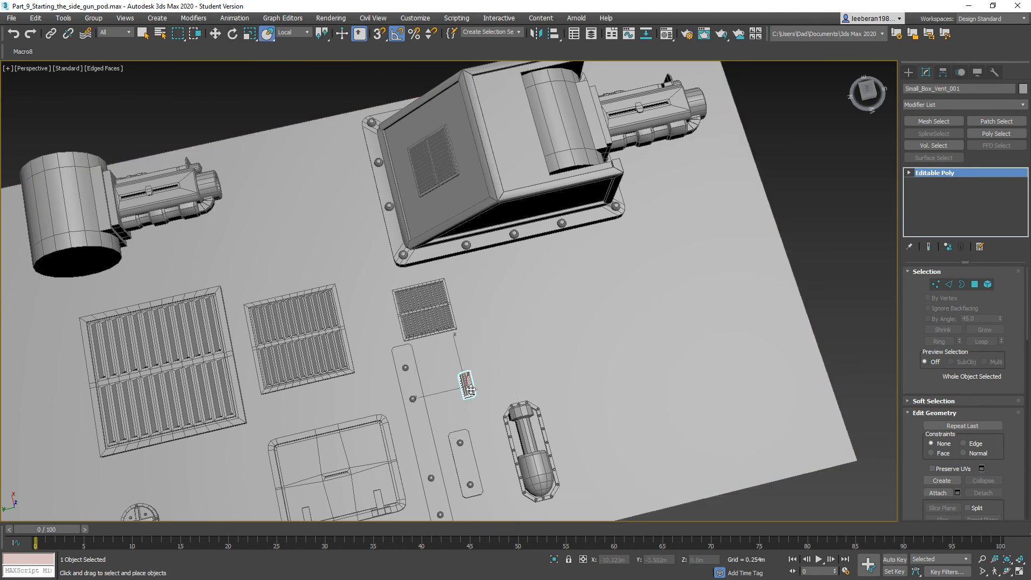
pyautogui.moveTo(468, 386)
pyautogui.keyDown('shift'); pyautogui.mouseDown()
pyautogui.moveTo(445, 122)
pyautogui.moveTo(455, 108)
pyautogui.mouseUp(); pyautogui.keyUp('shift')
pyautogui.click(509, 342)
# Clone the small box vent as an instance across to the sloped panel's opposite upper corner.
pyautogui.click(215, 33)
pyautogui.moveTo(446, 74)
pyautogui.mouseDown()
pyautogui.moveTo(468, 148)
pyautogui.moveTo(441, 77)
pyautogui.mouseUp()
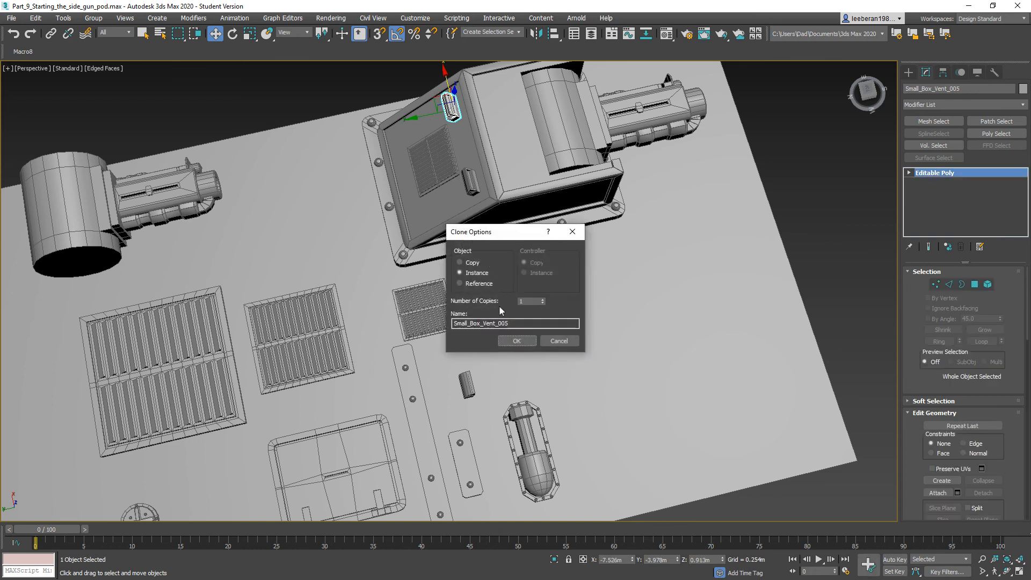
pyautogui.click(513, 341)
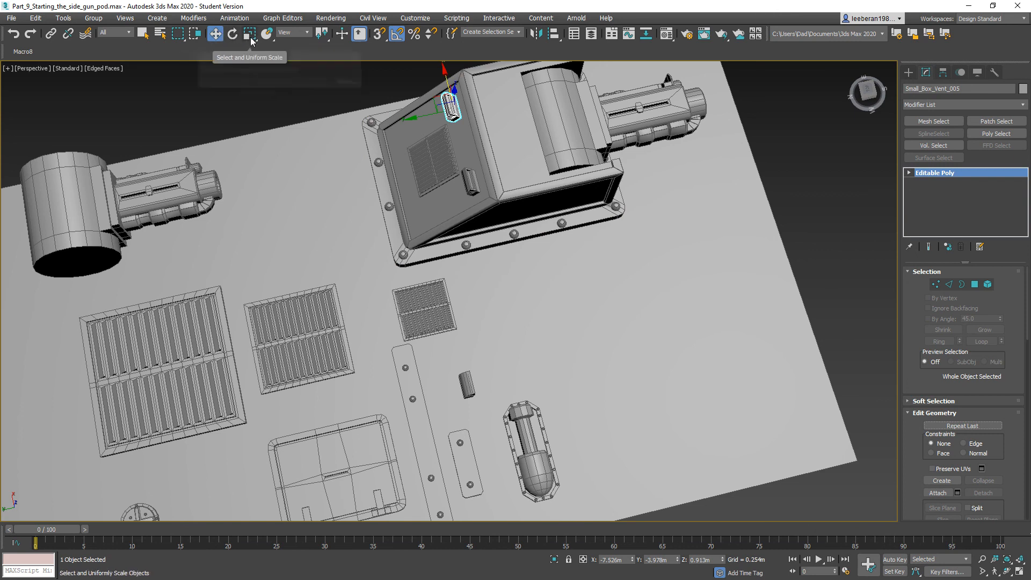
# Rotate both small box vents in the plane of the sloped panel so their long sides run up the slope.
pyautogui.click(232, 34)
pyautogui.moveTo(481, 116); pyautogui.dragTo(447, 155)
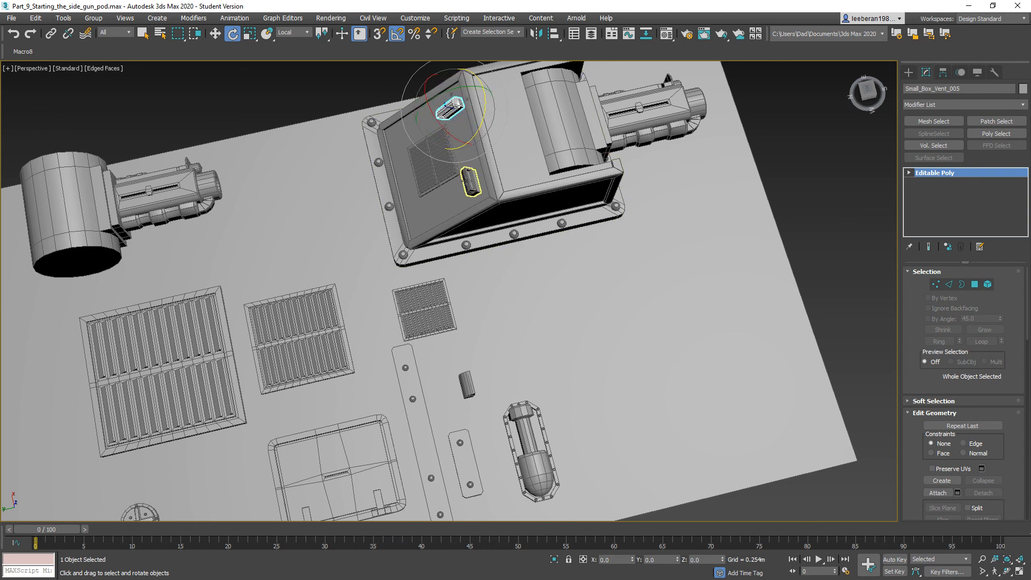
pyautogui.click(471, 183)
pyautogui.moveTo(502, 191); pyautogui.dragTo(462, 233)
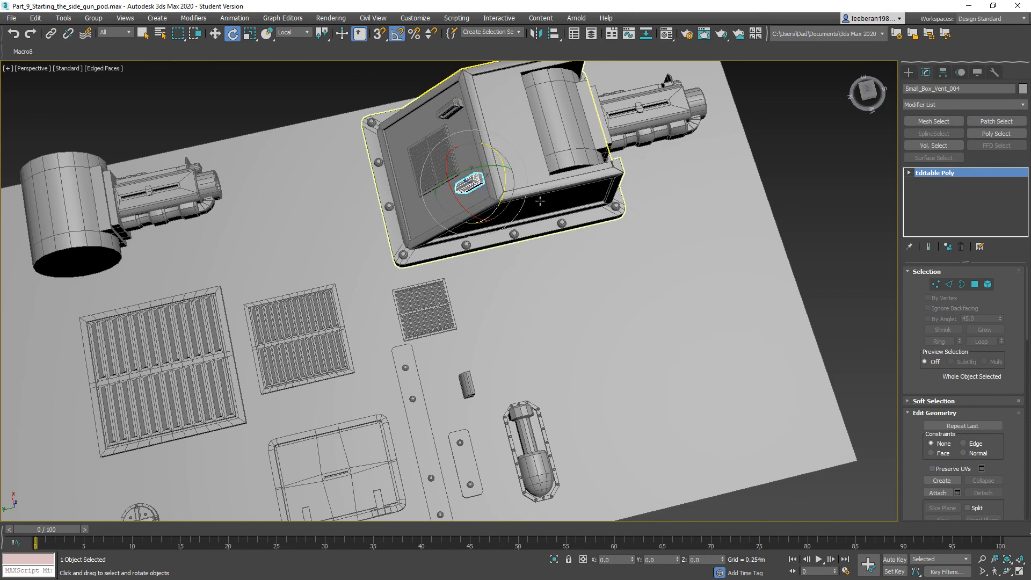
# Select both small box vents and clone them as instances down the slope along their local X axis to the lower corners.
pyautogui.scroll(2, 553, 189)
pyautogui.keyDown('alt'); pyautogui.moveTo(553, 189); pyautogui.dragTo(618, 148, button='middle'); pyautogui.keyUp('alt')
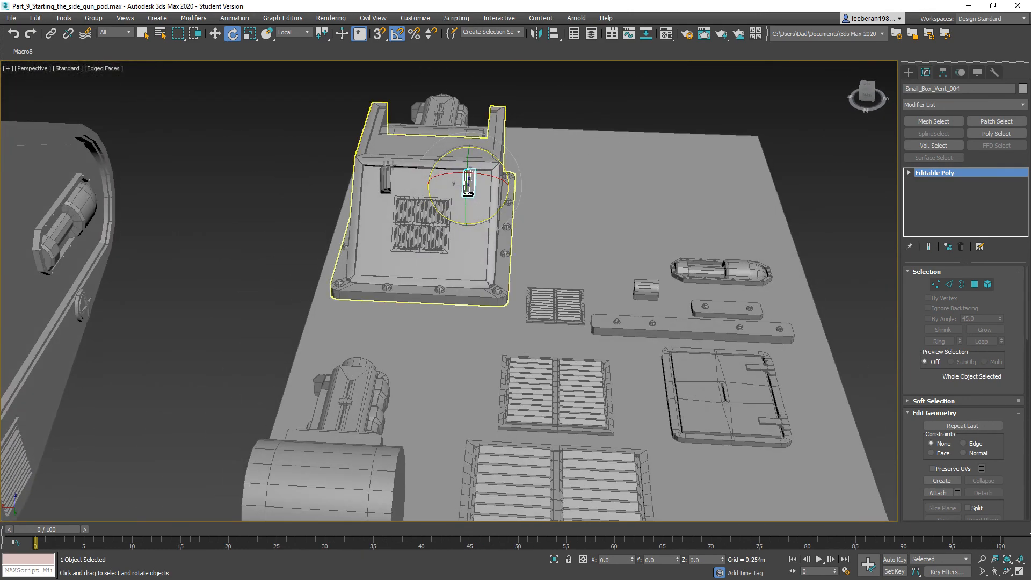
pyautogui.click(382, 175)
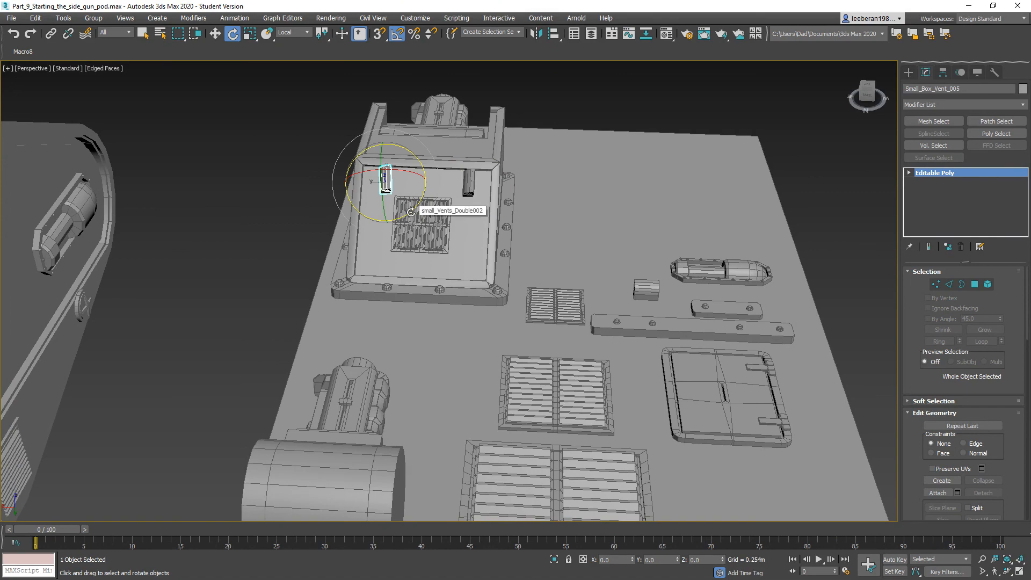
pyautogui.keyDown('alt'); pyautogui.moveTo(491, 200); pyautogui.dragTo(473, 210, button='middle'); pyautogui.keyUp('alt')
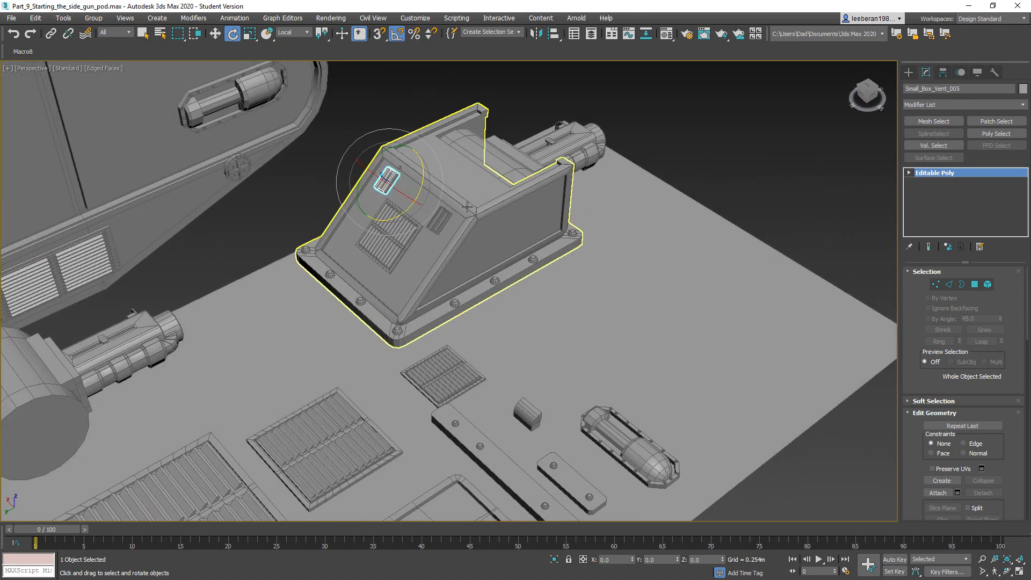
pyautogui.keyDown('ctrl'); pyautogui.click(436, 215); pyautogui.keyUp('ctrl')
pyautogui.click(215, 36)
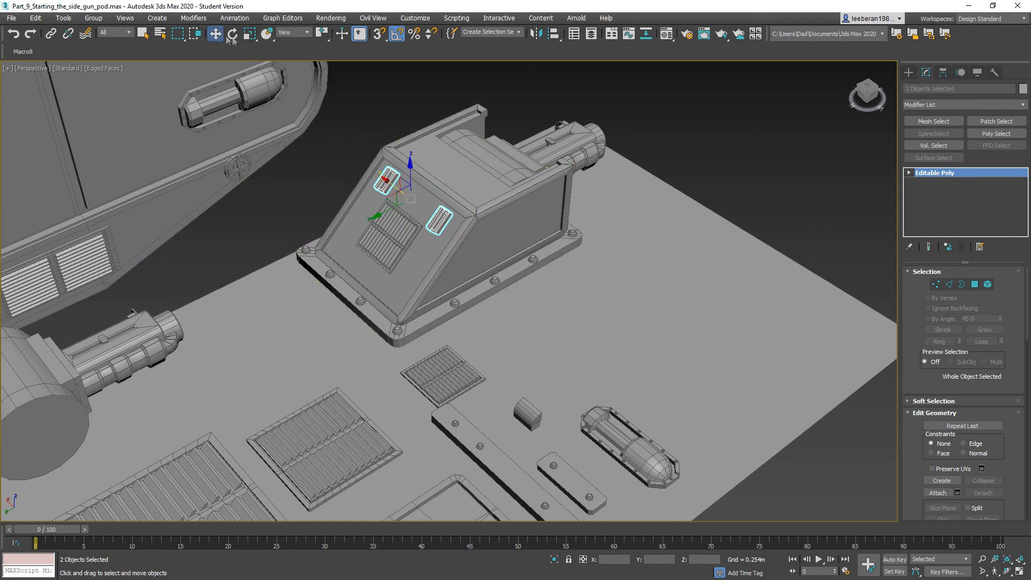
pyautogui.click(309, 32)
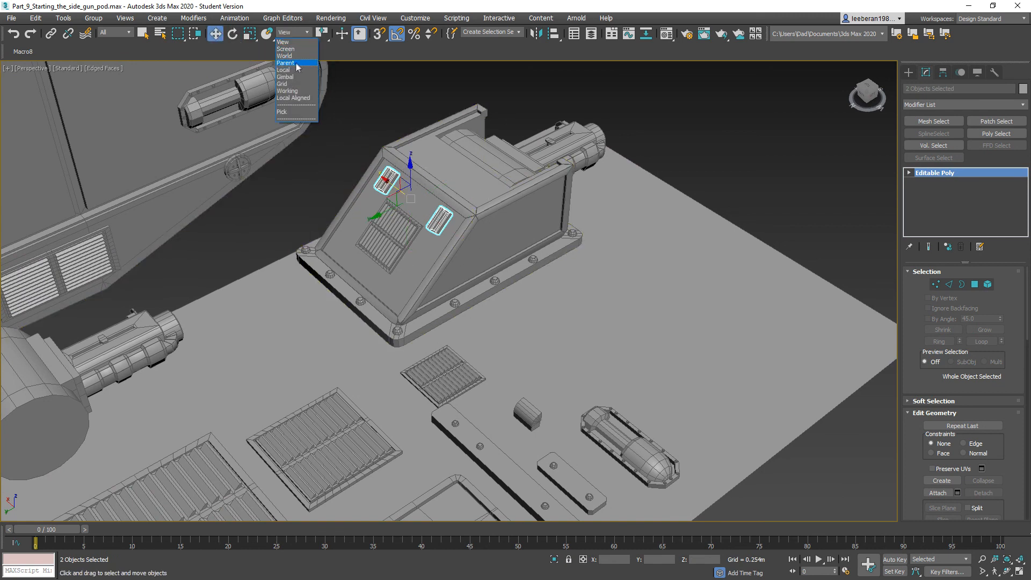
pyautogui.click(297, 72)
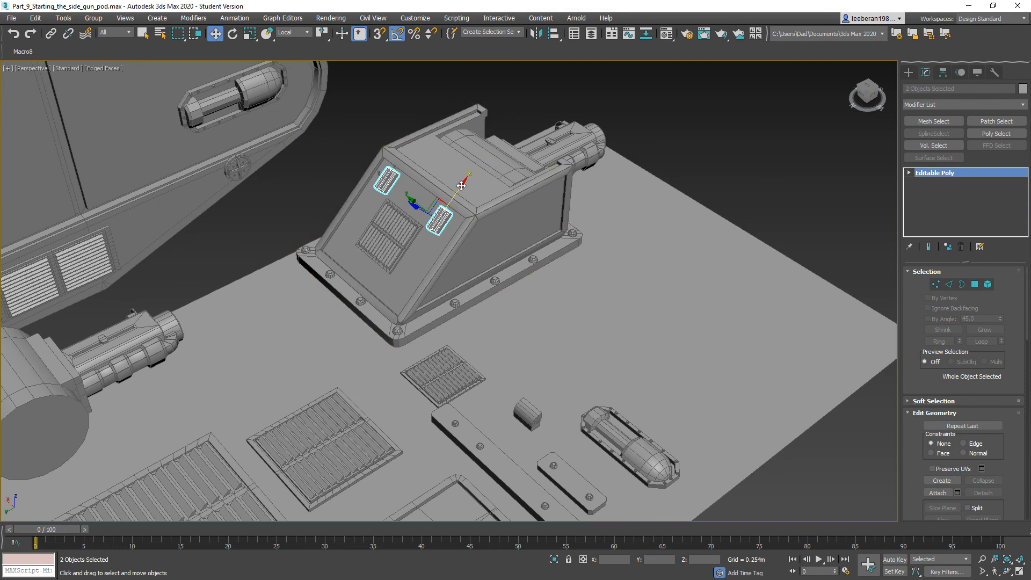
pyautogui.keyDown('shift'); pyautogui.moveTo(454, 201); pyautogui.dragTo(421, 253); pyautogui.keyUp('shift')
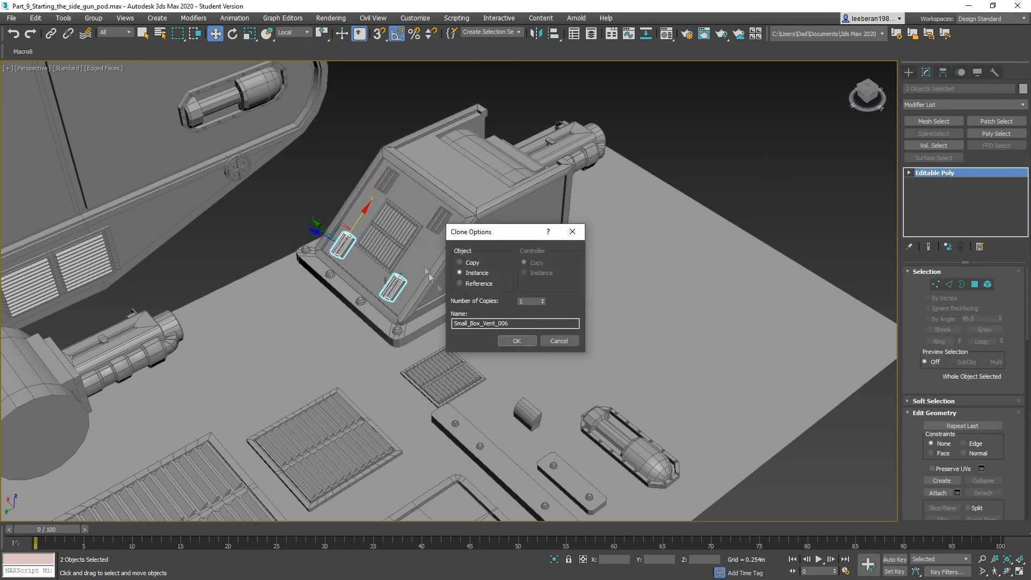
pyautogui.click(516, 341)
# Place an instance of the medium rivet on the pod's side panel, in the lower corner beside the slope.
pyautogui.scroll(3, 537, 327)
pyautogui.keyDown('alt'); pyautogui.moveTo(532, 315); pyautogui.dragTo(472, 314, button='middle'); pyautogui.keyUp('alt')
pyautogui.moveTo(281, 301); pyautogui.dragTo(453, 247, button='middle')
pyautogui.moveTo(388, 307); pyautogui.dragTo(504, 172, button='middle')
pyautogui.moveTo(529, 312); pyautogui.dragTo(274, 444, button='middle')
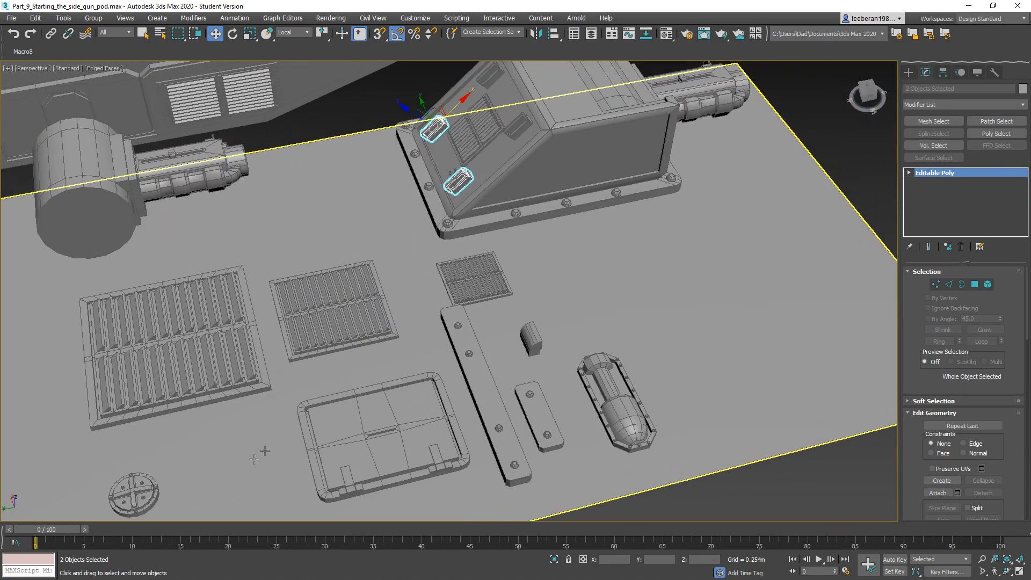
pyautogui.moveTo(192, 474); pyautogui.dragTo(204, 433, button='middle')
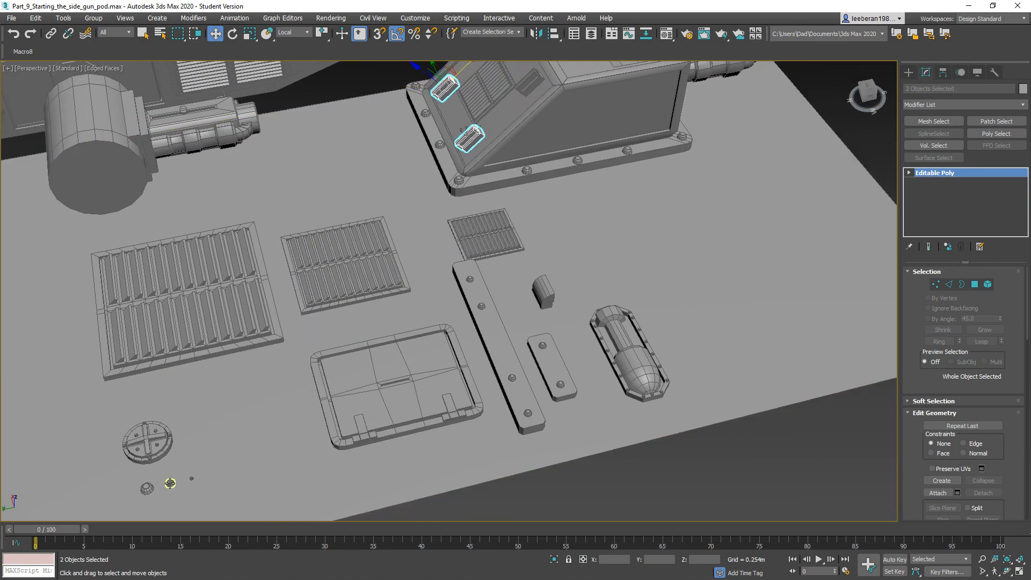
pyautogui.click(267, 34)
pyautogui.moveTo(283, 293); pyautogui.dragTo(263, 364, button='middle')
pyautogui.moveTo(169, 440); pyautogui.dragTo(159, 403, button='middle')
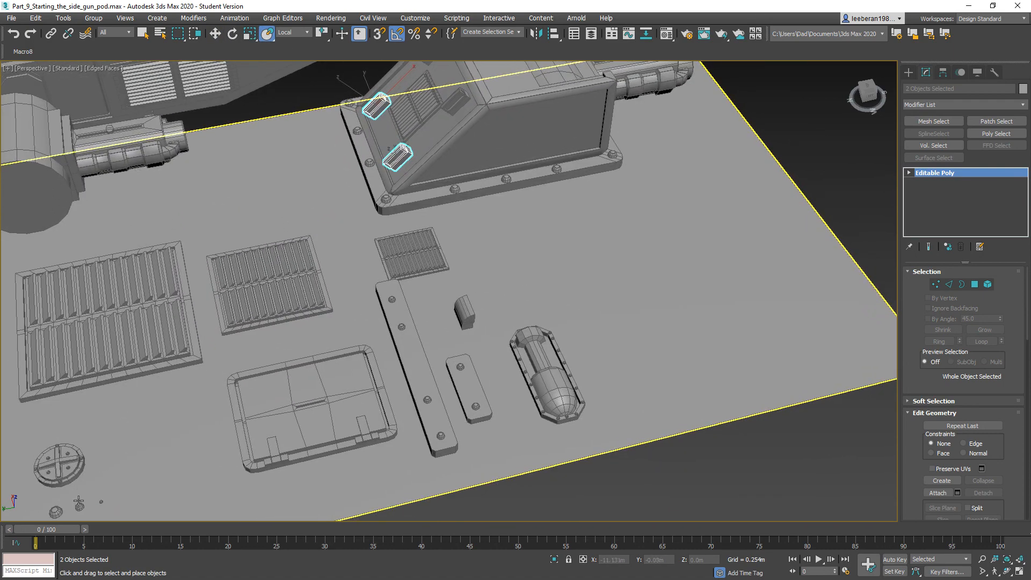
pyautogui.keyDown('shift'); pyautogui.moveTo(79, 506); pyautogui.dragTo(403, 197); pyautogui.keyUp('shift')
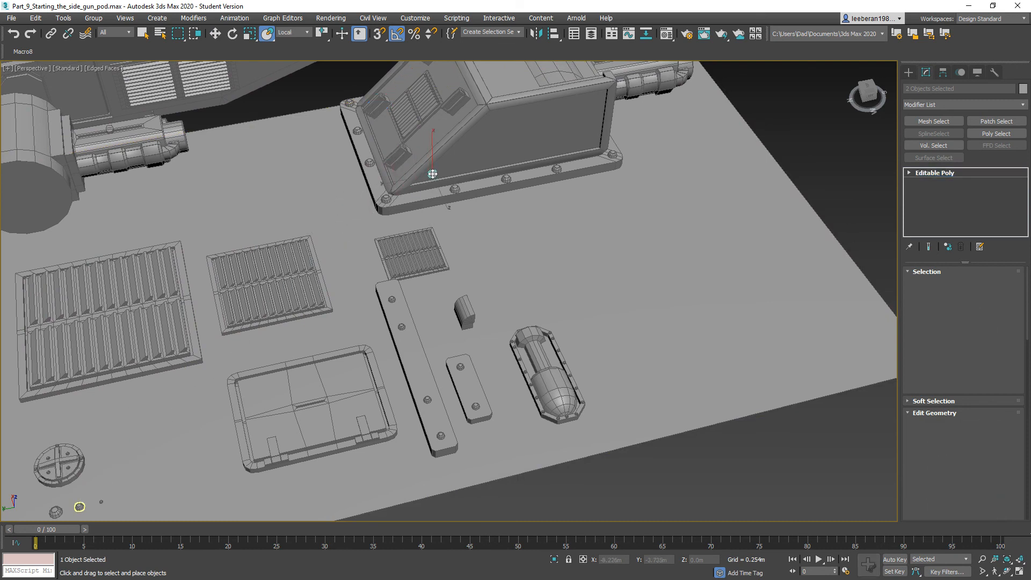
pyautogui.keyDown('shift'); pyautogui.moveTo(433, 173); pyautogui.dragTo(433, 173); pyautogui.keyUp('shift')
pyautogui.click(519, 339)
# Clone the medium rivet as instances to the middle and gun end of the side panel's lower edge.
pyautogui.moveTo(627, 298)
pyautogui.keyDown('alt'); pyautogui.mouseDown(button='middle')
pyautogui.moveTo(607, 260)
pyautogui.moveTo(540, 253)
pyautogui.mouseUp(button='middle'); pyautogui.keyUp('alt')
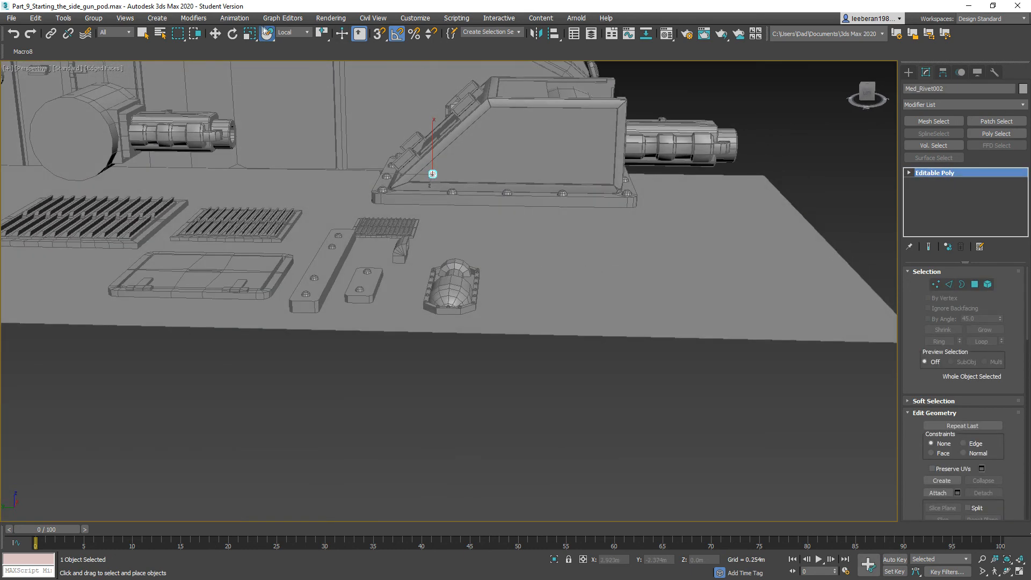
pyautogui.click(220, 34)
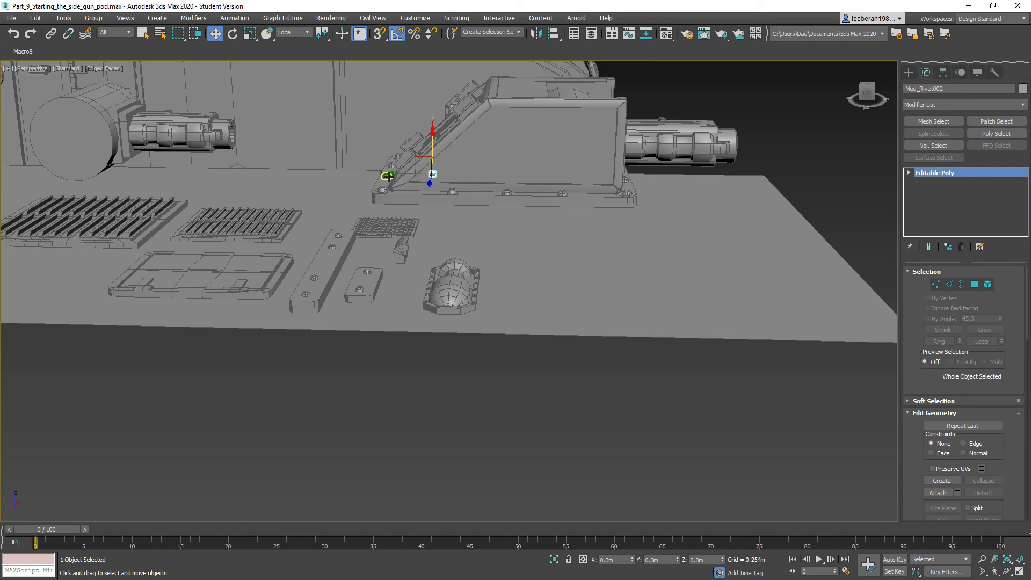
pyautogui.moveTo(393, 174); pyautogui.dragTo(469, 178)
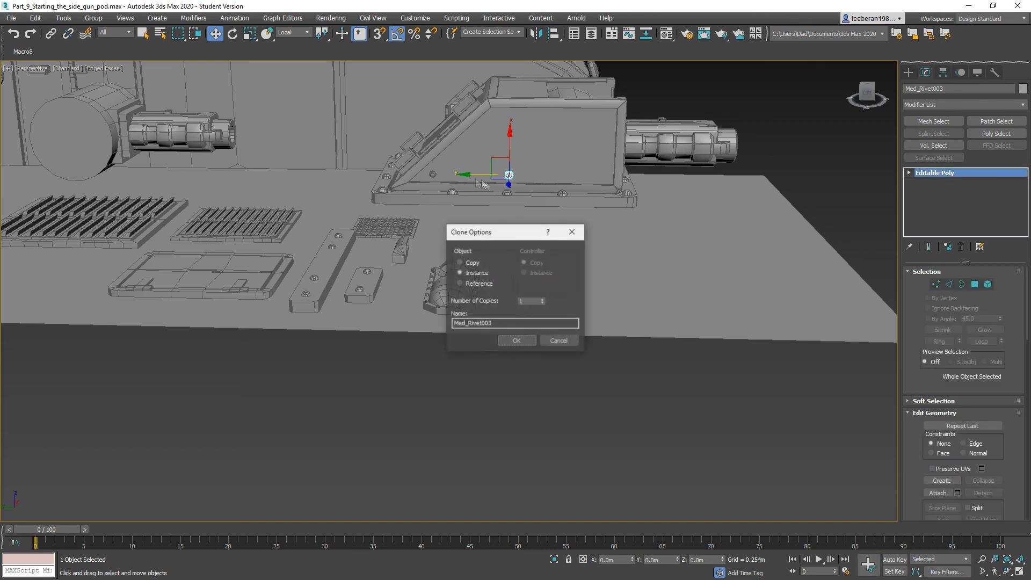
pyautogui.click(522, 342)
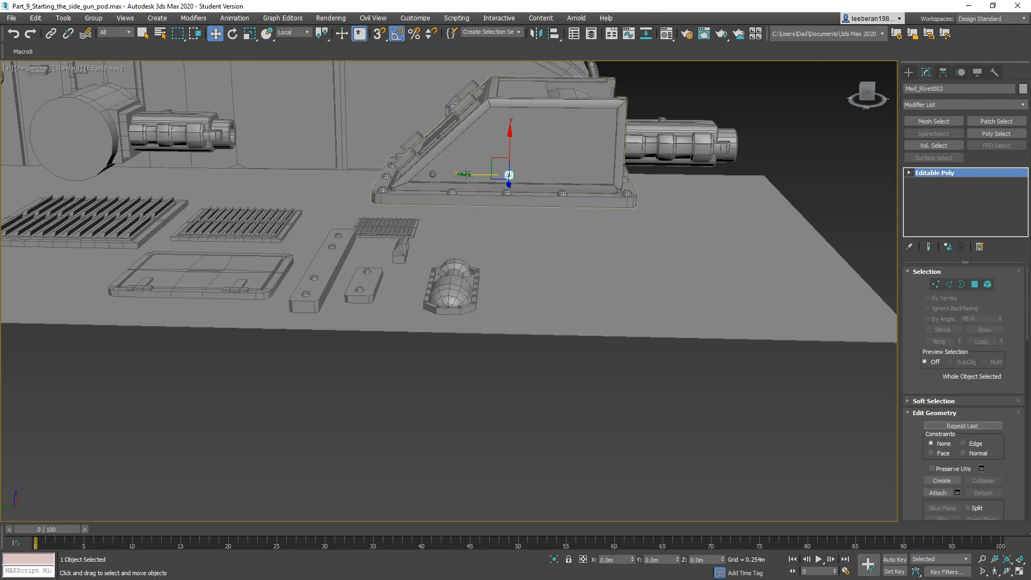
pyautogui.moveTo(471, 174); pyautogui.dragTo(547, 175)
pyautogui.click(519, 341)
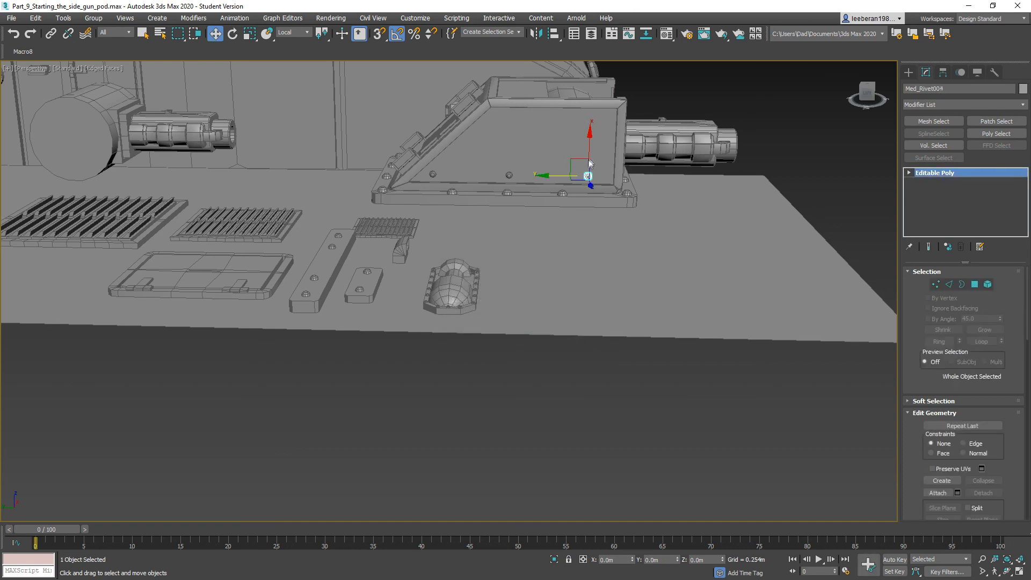
# Clone the gun-end rivet as an instance to the side panel's upper corner, and again across to the corner above the slope.
pyautogui.moveTo(589, 142); pyautogui.dragTo(586, 84)
pyautogui.click(518, 340)
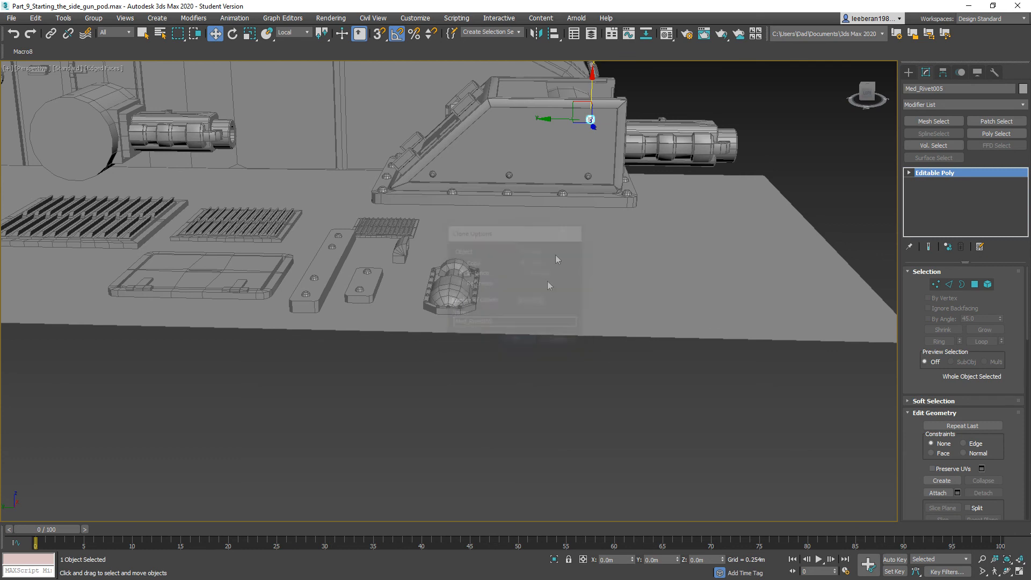
pyautogui.moveTo(545, 118); pyautogui.dragTo(453, 119)
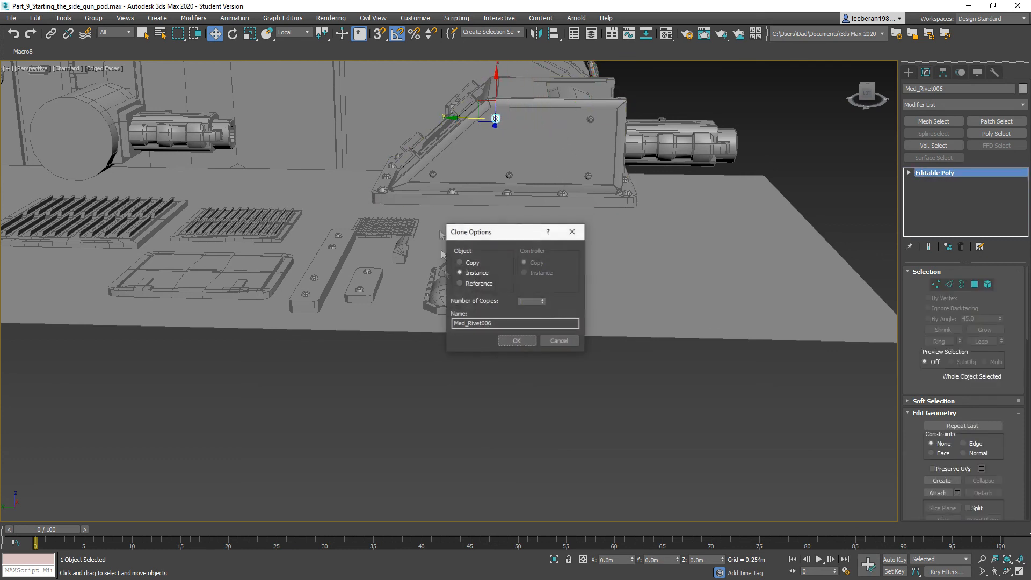
pyautogui.click(517, 340)
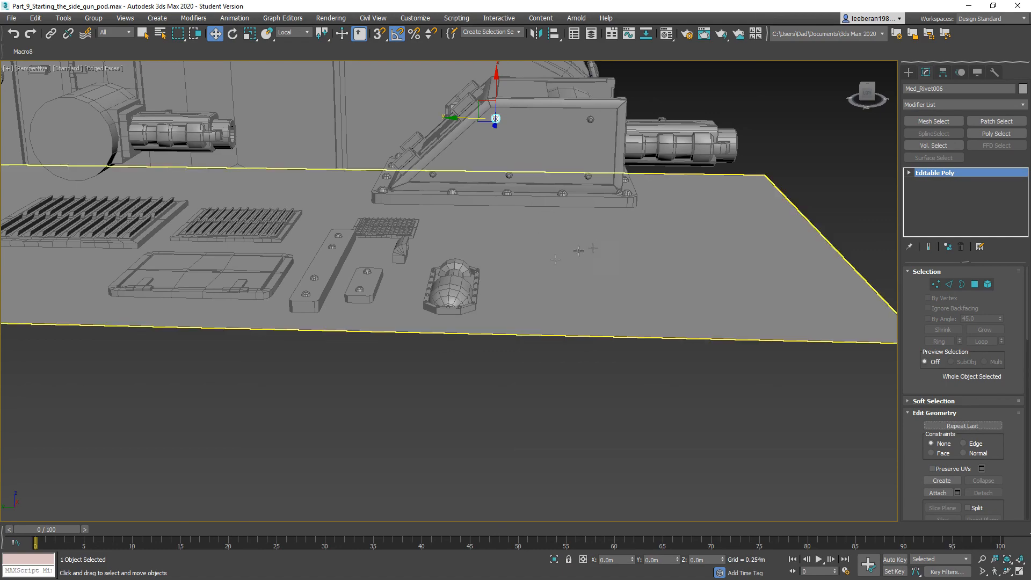
# Place an instance of the medium rivet in a lower corner of the sloped panel, beside the small box vent.
pyautogui.moveTo(548, 110)
pyautogui.keyDown('alt'); pyautogui.mouseDown(button='middle')
pyautogui.moveTo(554, 141)
pyautogui.moveTo(640, 138)
pyautogui.moveTo(593, 161)
pyautogui.mouseUp(button='middle'); pyautogui.keyUp('alt')
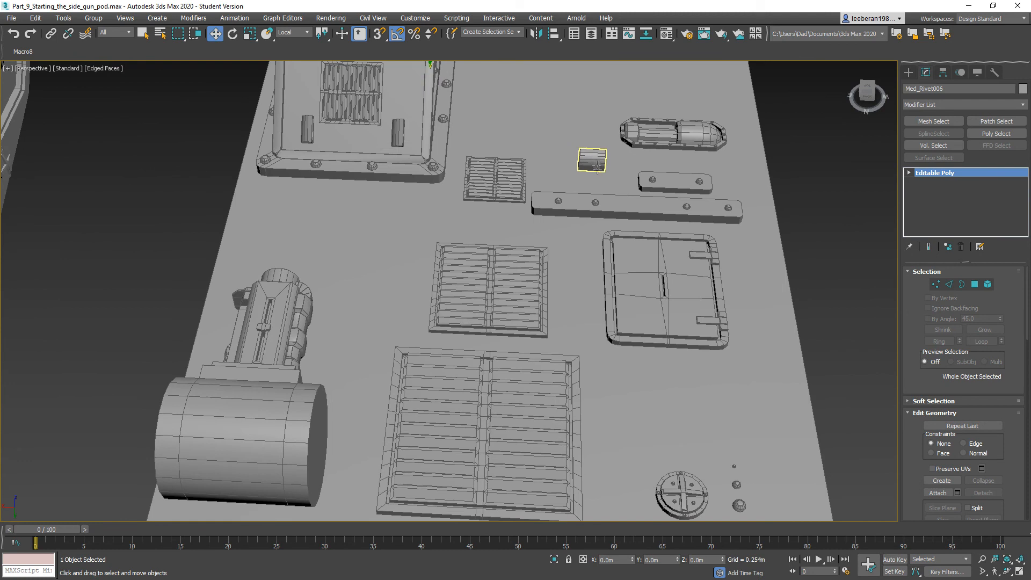
pyautogui.click(267, 34)
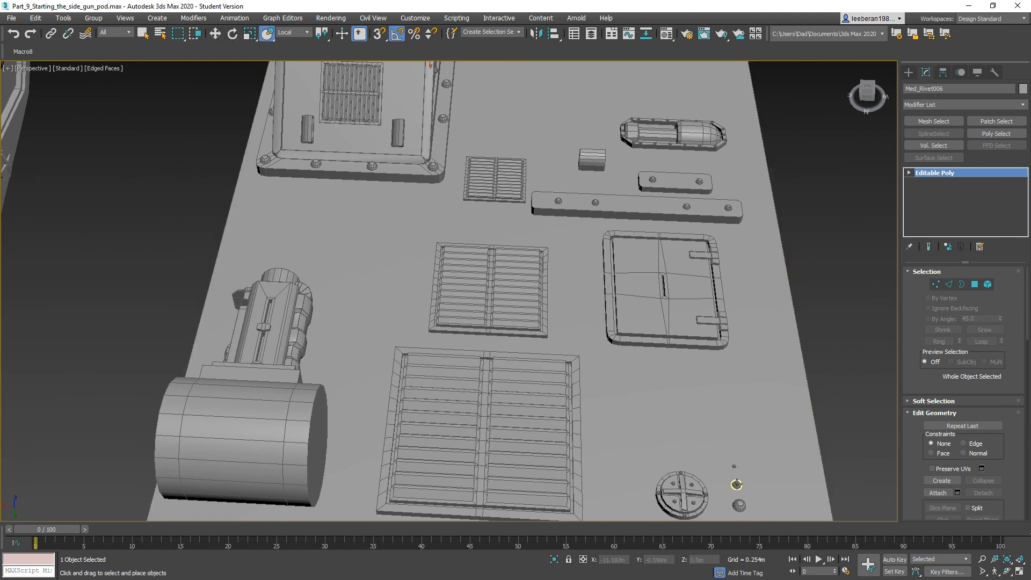
pyautogui.moveTo(736, 484); pyautogui.dragTo(340, 158)
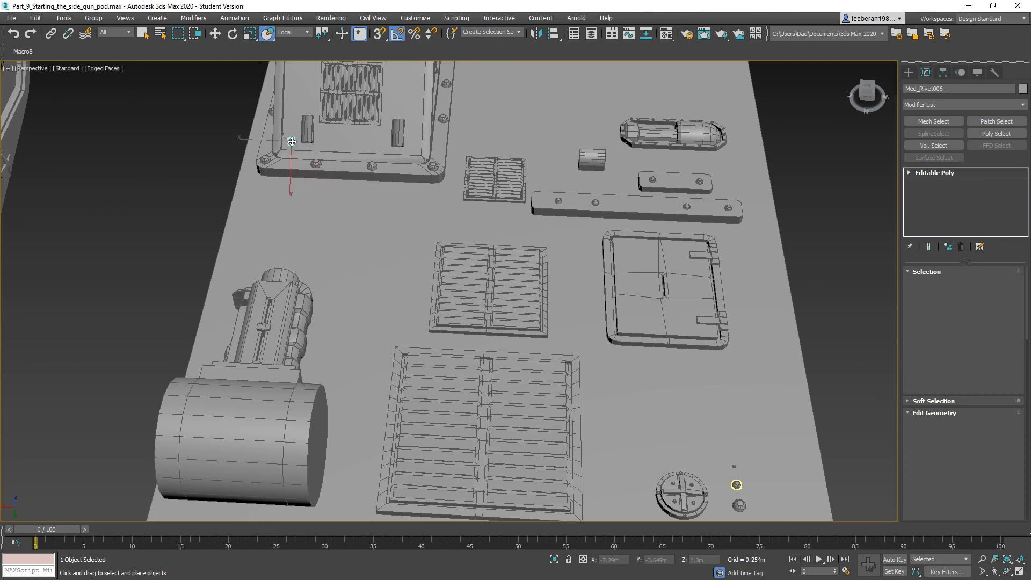
pyautogui.keyDown('shift'); pyautogui.moveTo(292, 142); pyautogui.dragTo(291, 141); pyautogui.keyUp('shift')
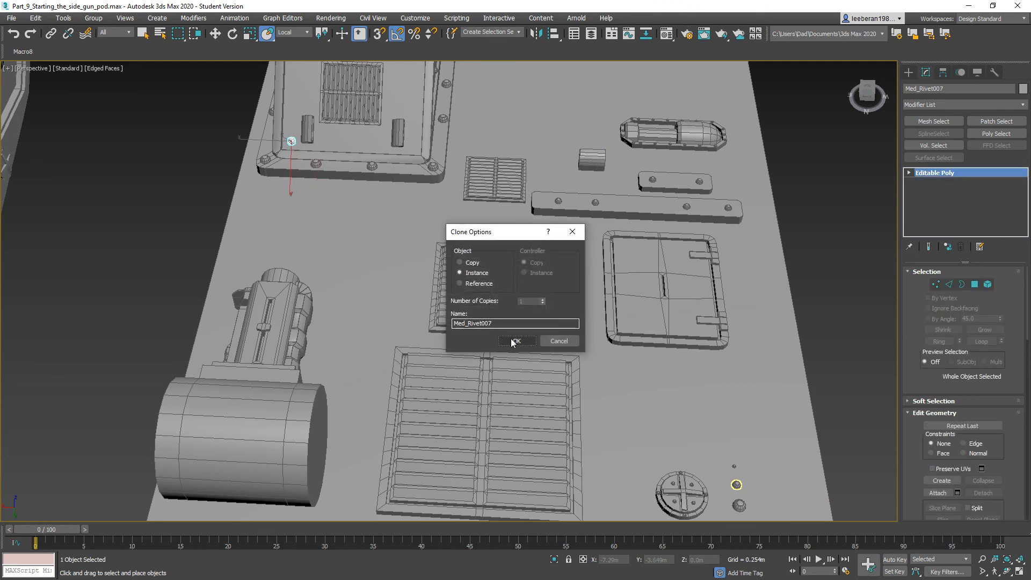
pyautogui.click(518, 342)
# Clone the sloped panel's lower-corner medium rivet as an instance across to the opposite lower corner.
pyautogui.click(214, 34)
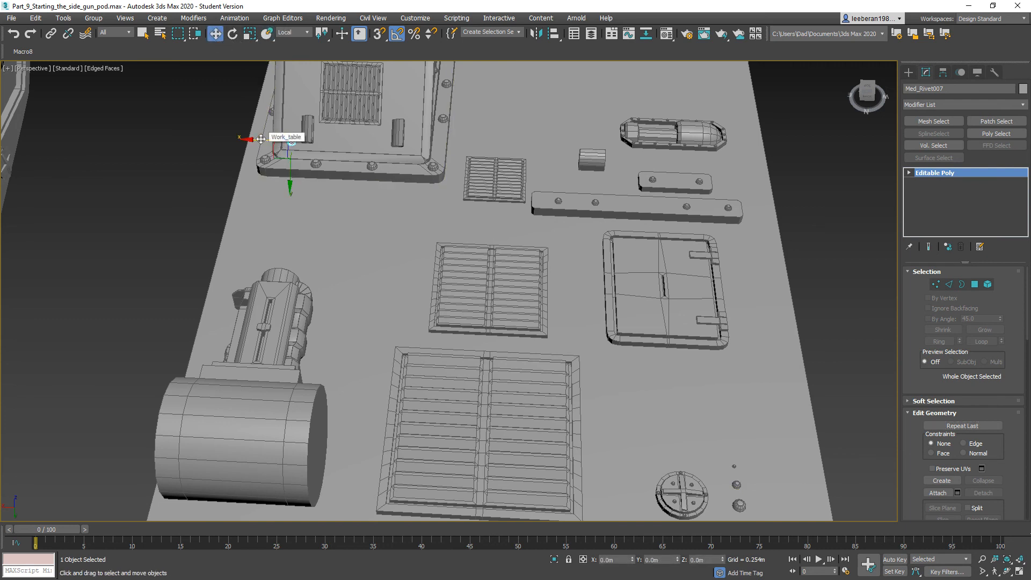
pyautogui.moveTo(260, 139); pyautogui.dragTo(382, 156)
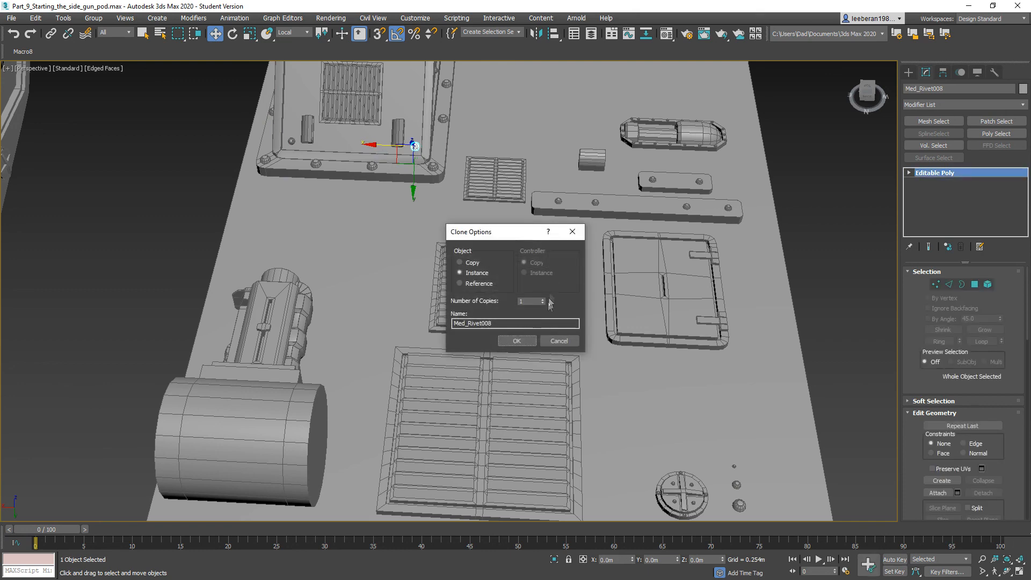
pyautogui.click(519, 341)
# Clone both lower-corner rivets as instances up the sloped panel, at mid-height beside the vent and at the upper corners.
pyautogui.keyDown('ctrl'); pyautogui.click(291, 140); pyautogui.keyUp('ctrl')
pyautogui.moveTo(391, 167); pyautogui.dragTo(416, 285, button='middle')
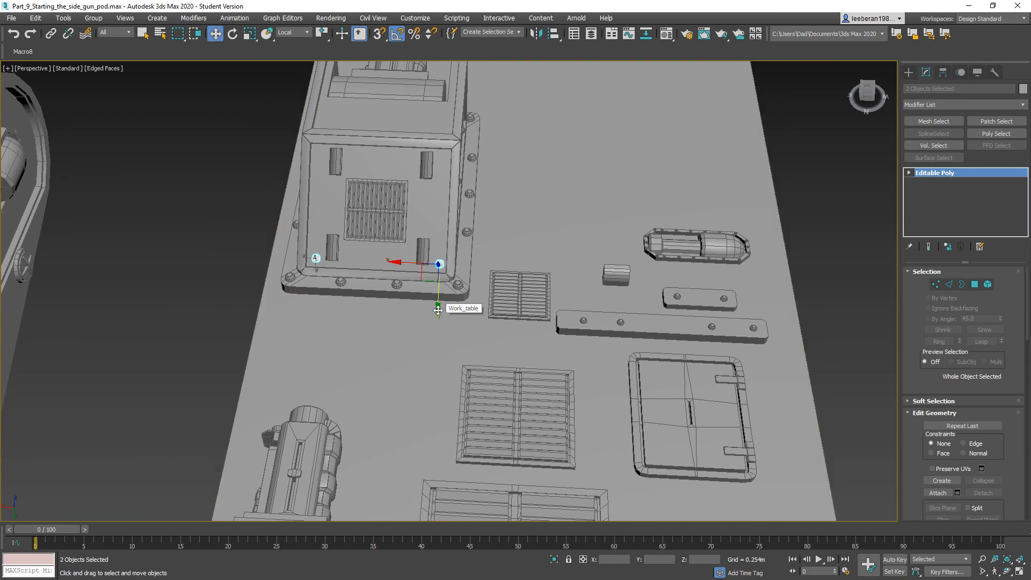
pyautogui.moveTo(438, 310); pyautogui.dragTo(432, 257)
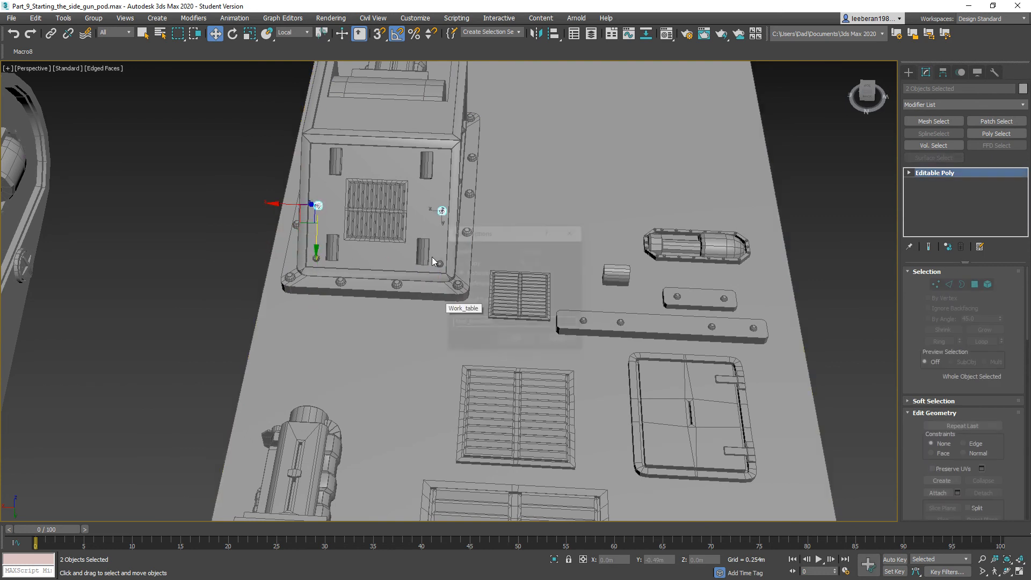
pyautogui.click(517, 341)
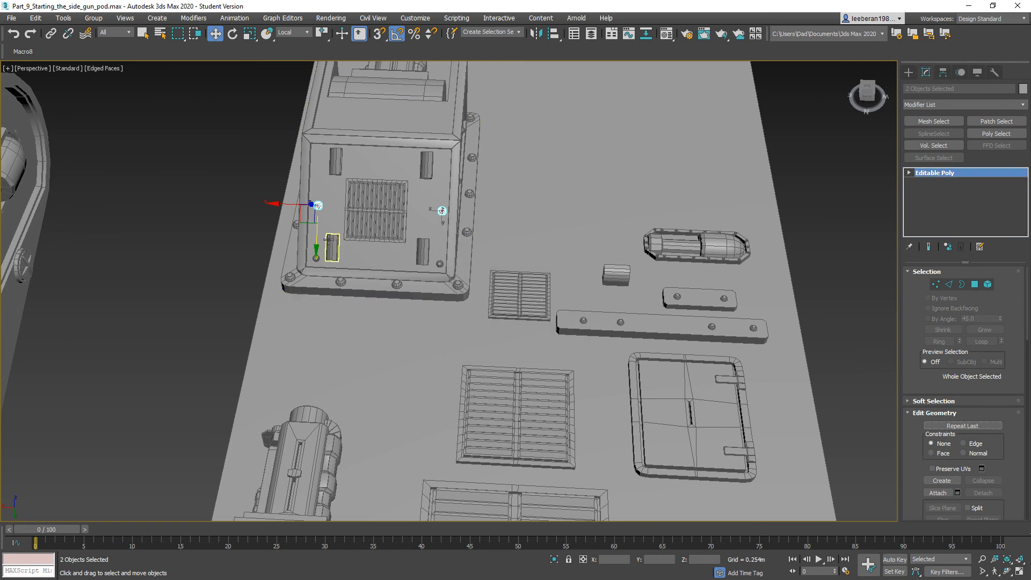
pyautogui.moveTo(316, 248); pyautogui.dragTo(320, 193)
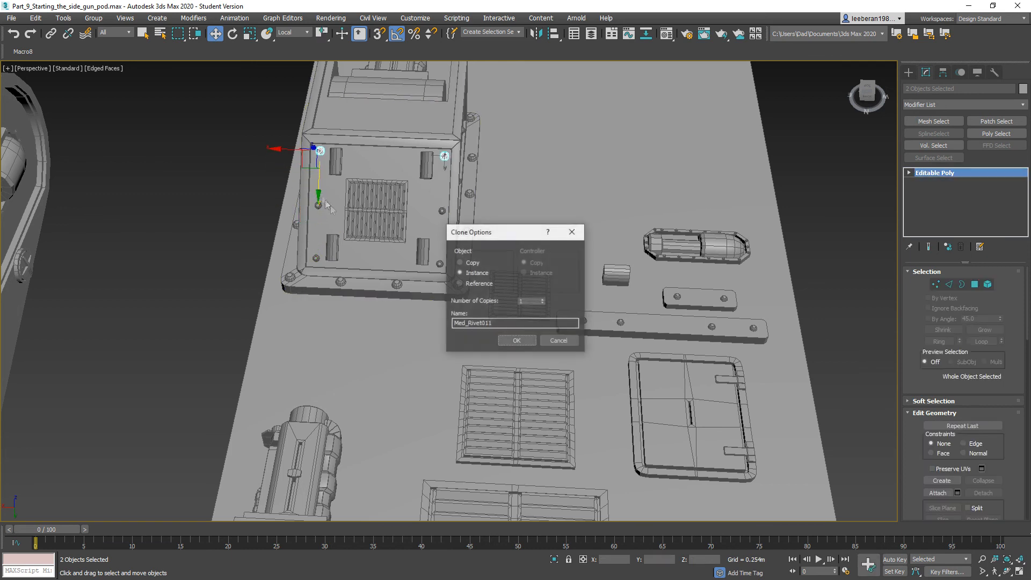
pyautogui.click(517, 340)
# Place an instance of the small armor bar on the pod's top panel, between the slope and the gun drum.
pyautogui.keyDown('alt'); pyautogui.moveTo(556, 342); pyautogui.dragTo(387, 330, button='middle'); pyautogui.keyUp('alt')
pyautogui.scroll(-3, 374, 332)
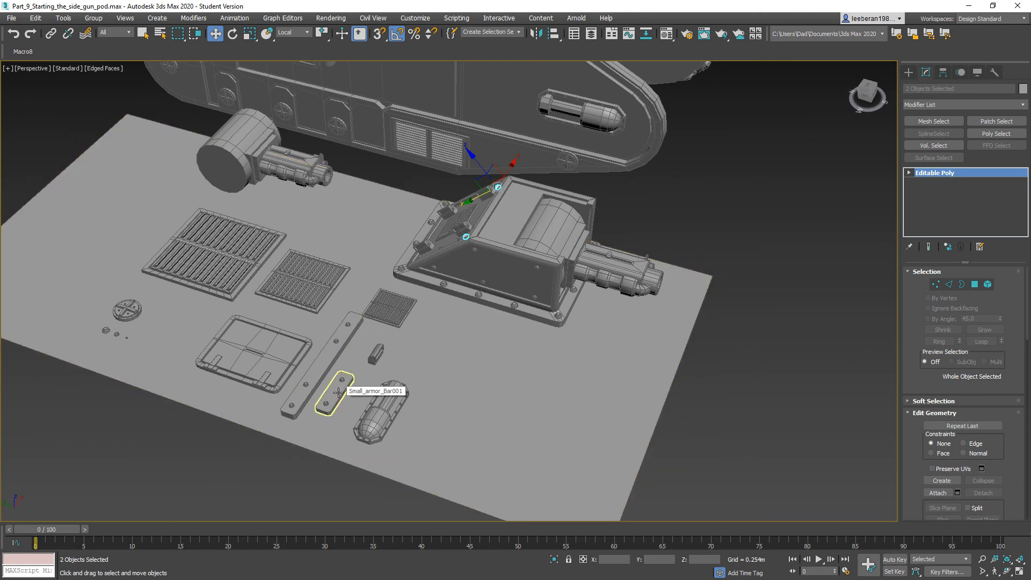
pyautogui.moveTo(338, 392)
pyautogui.keyDown('shift'); pyautogui.mouseDown()
pyautogui.moveTo(447, 283)
pyautogui.moveTo(418, 307)
pyautogui.mouseUp(); pyautogui.keyUp('shift')
pyautogui.click(559, 341)
pyautogui.click(267, 34)
pyautogui.moveTo(336, 396); pyautogui.dragTo(512, 201)
pyautogui.click(519, 343)
# Scale the placed armor bar uniformly to about 132% and centre it on the pod's top panel.
pyautogui.keyDown('alt'); pyautogui.moveTo(568, 306); pyautogui.dragTo(508, 326, button='middle'); pyautogui.keyUp('alt')
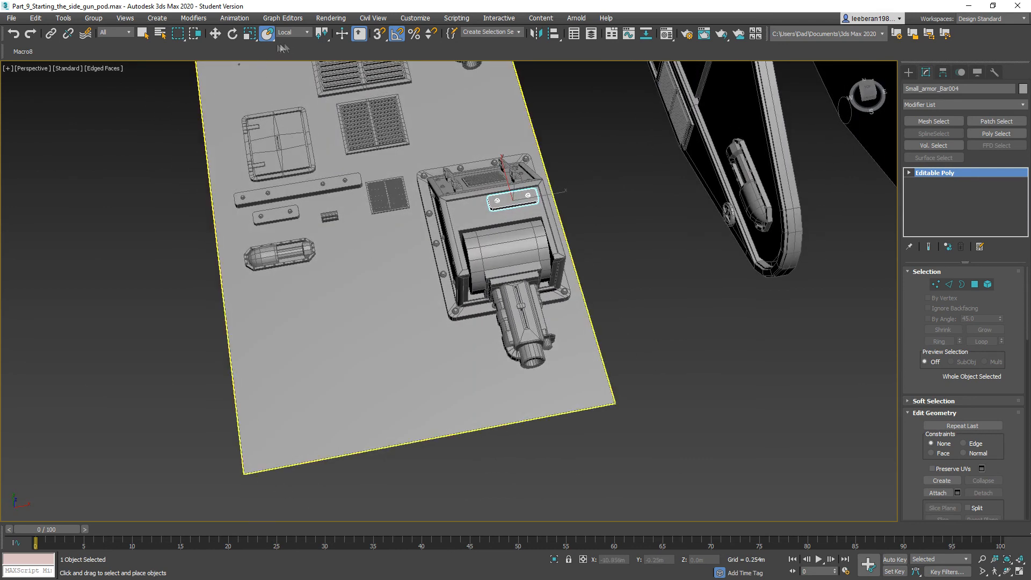
pyautogui.click(249, 33)
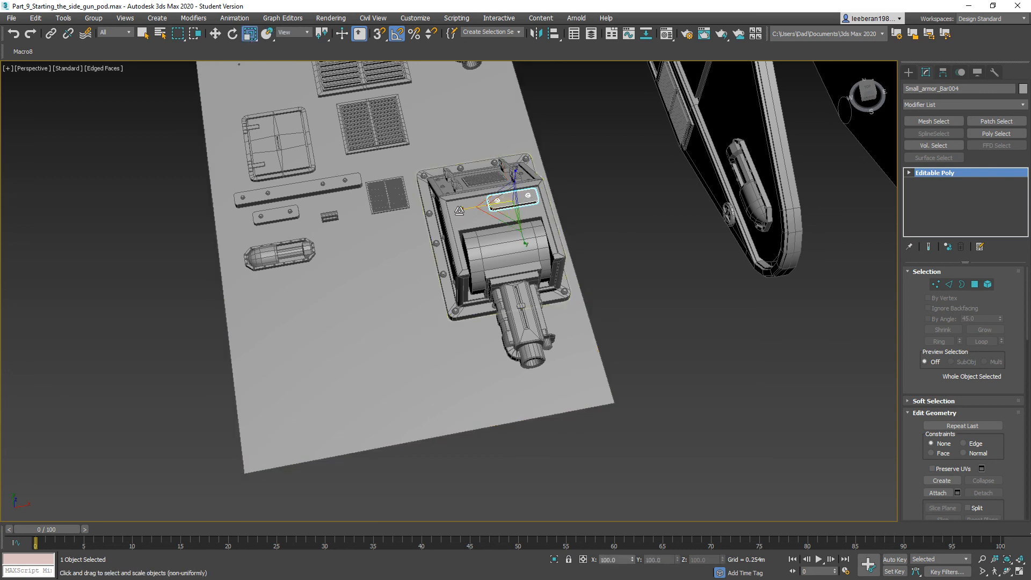
pyautogui.moveTo(497, 214); pyautogui.dragTo(513, 189)
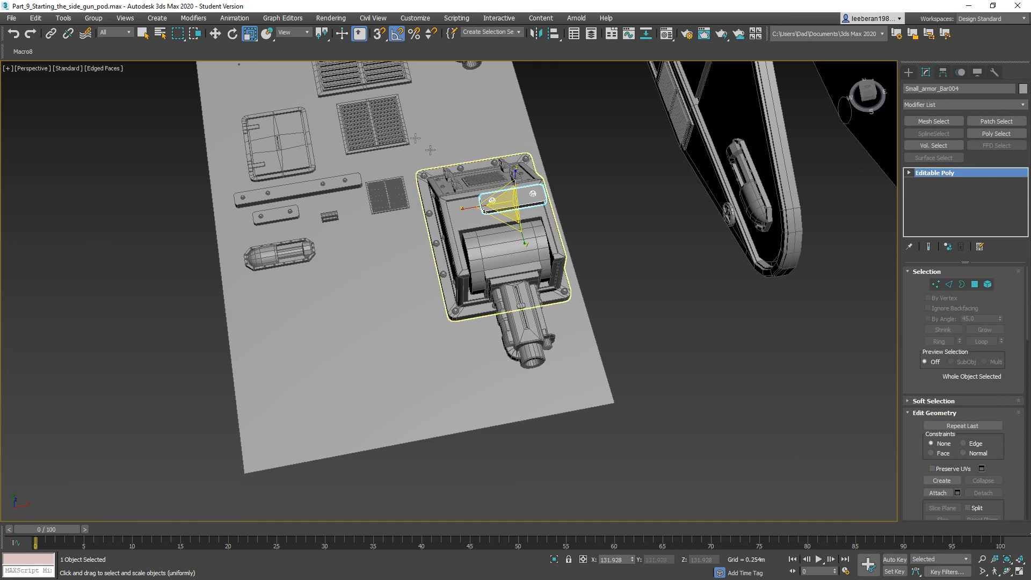
pyautogui.click(215, 33)
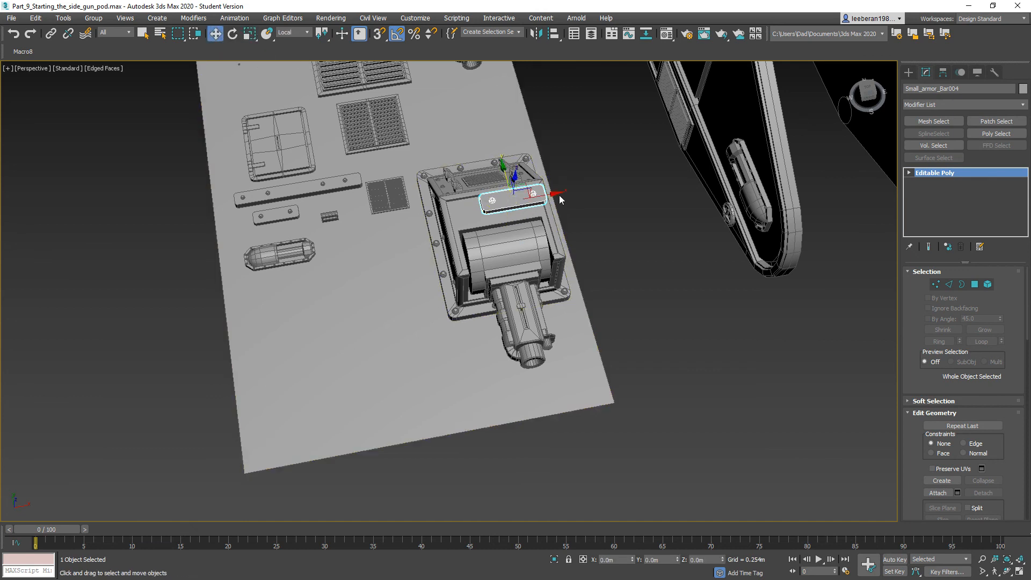
pyautogui.moveTo(559, 194); pyautogui.dragTo(540, 198)
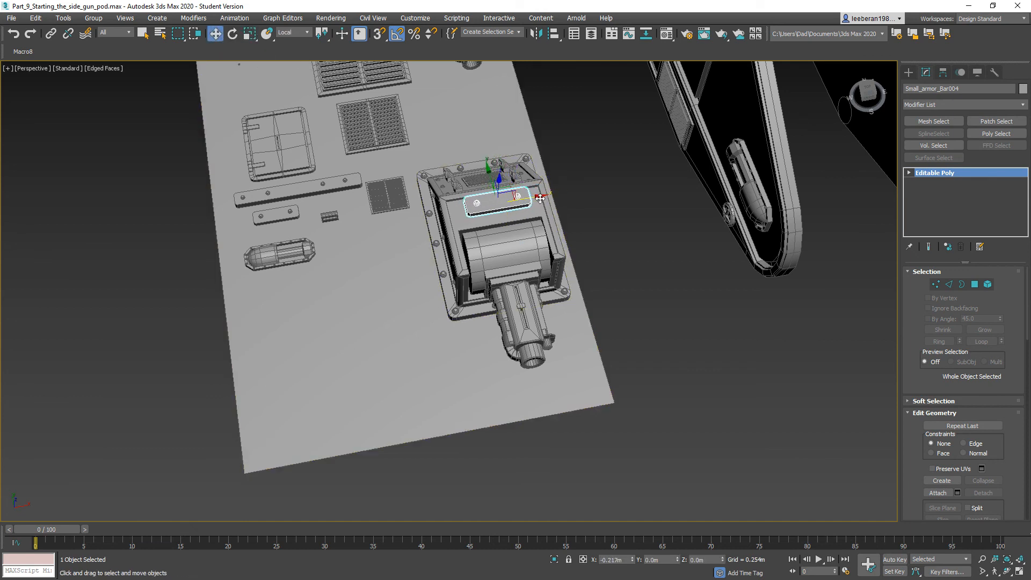
pyautogui.moveTo(491, 176); pyautogui.dragTo(493, 181)
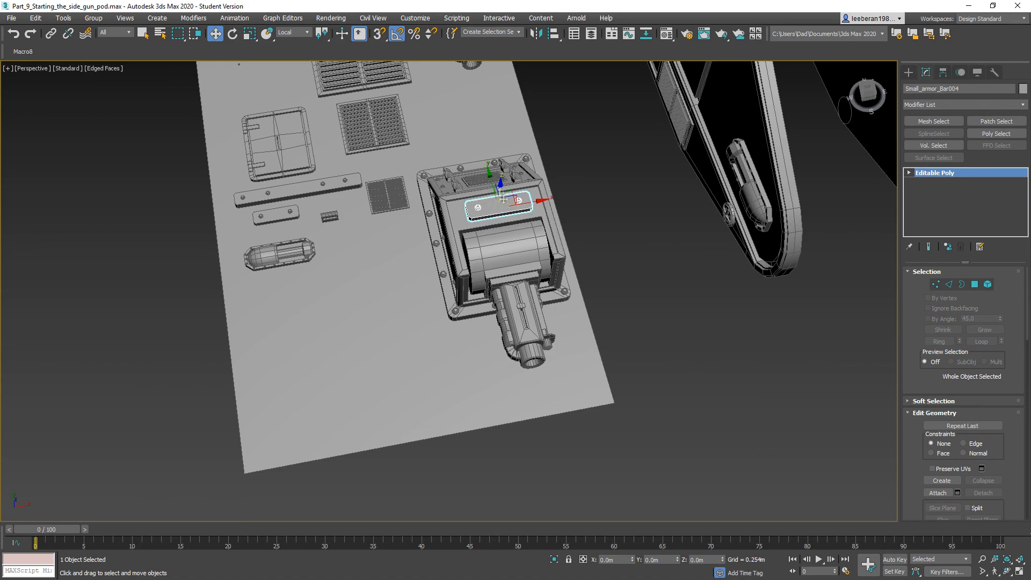
# Place an instance of the medium rivet on the pod's top panel, beside one end of the armor bar.
pyautogui.moveTo(494, 183)
pyautogui.keyDown('alt'); pyautogui.mouseDown(button='middle')
pyautogui.moveTo(617, 260)
pyautogui.moveTo(203, 180)
pyautogui.mouseUp(button='middle'); pyautogui.keyUp('alt')
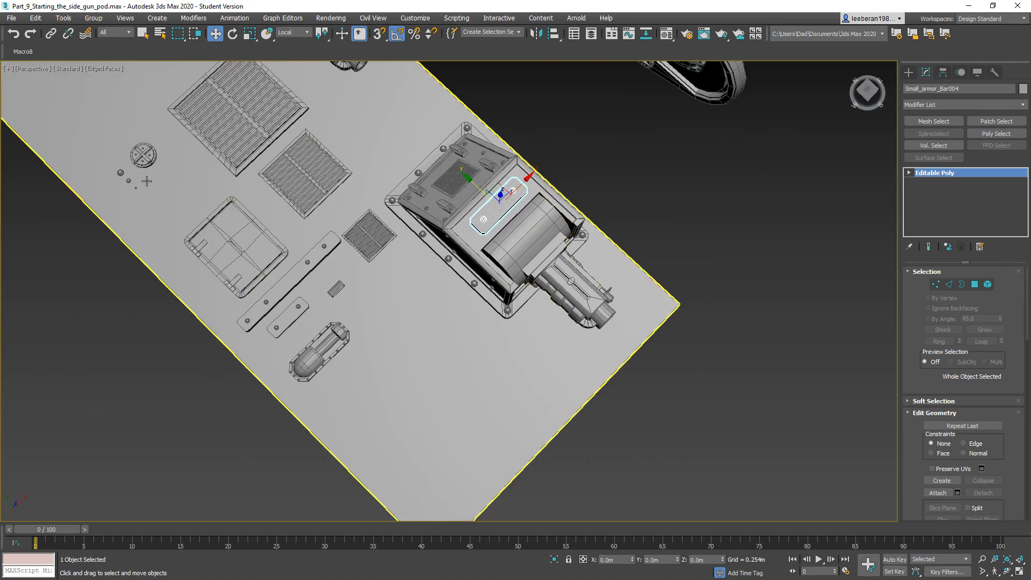
pyautogui.keyDown('shift'); pyautogui.moveTo(129, 181); pyautogui.dragTo(485, 249); pyautogui.keyUp('shift')
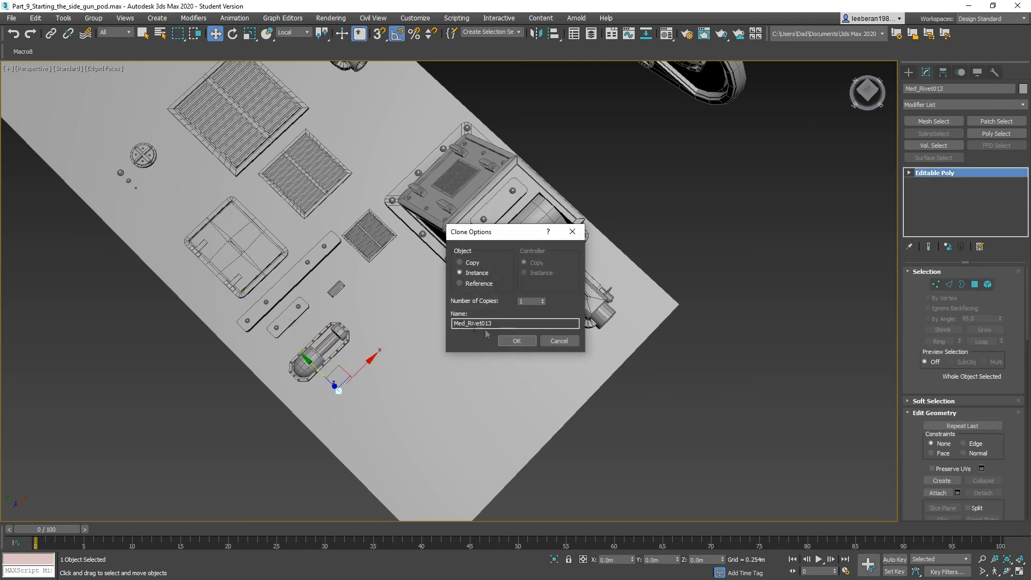
pyautogui.click(556, 343)
pyautogui.click(266, 34)
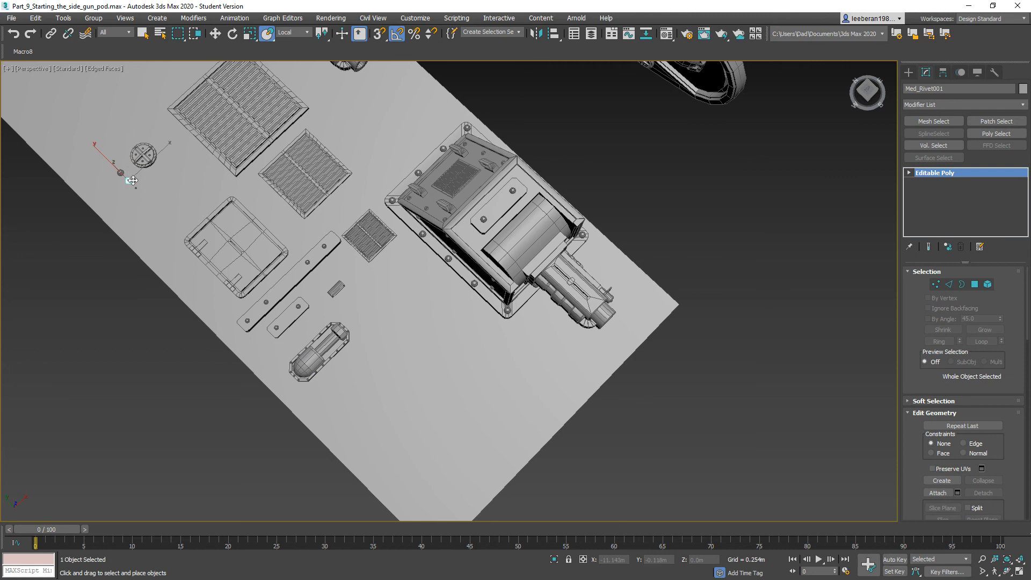
pyautogui.keyDown('shift'); pyautogui.moveTo(129, 181); pyautogui.dragTo(462, 209); pyautogui.keyUp('shift')
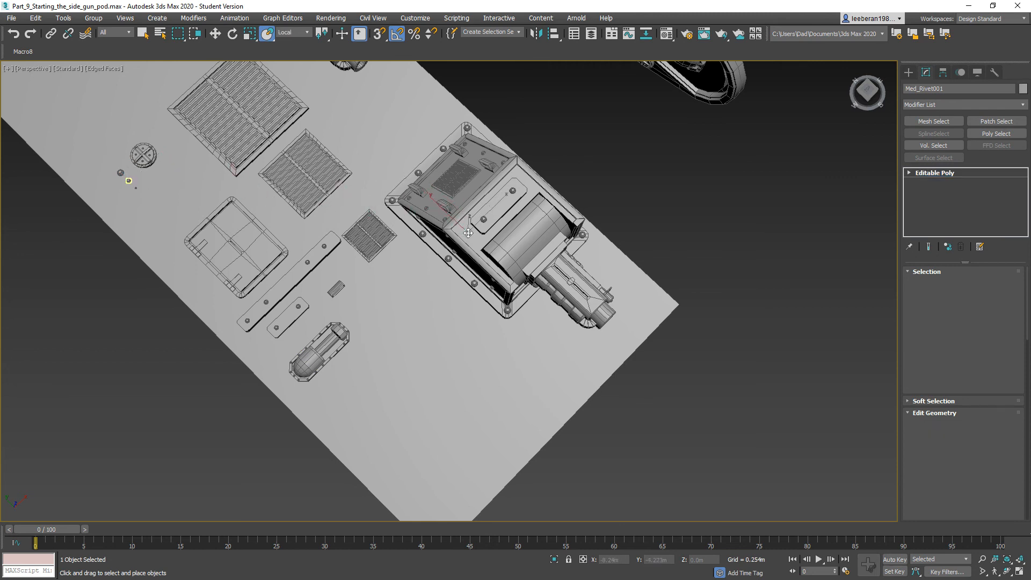
pyautogui.keyDown('shift'); pyautogui.moveTo(468, 236); pyautogui.dragTo(468, 237); pyautogui.keyUp('shift')
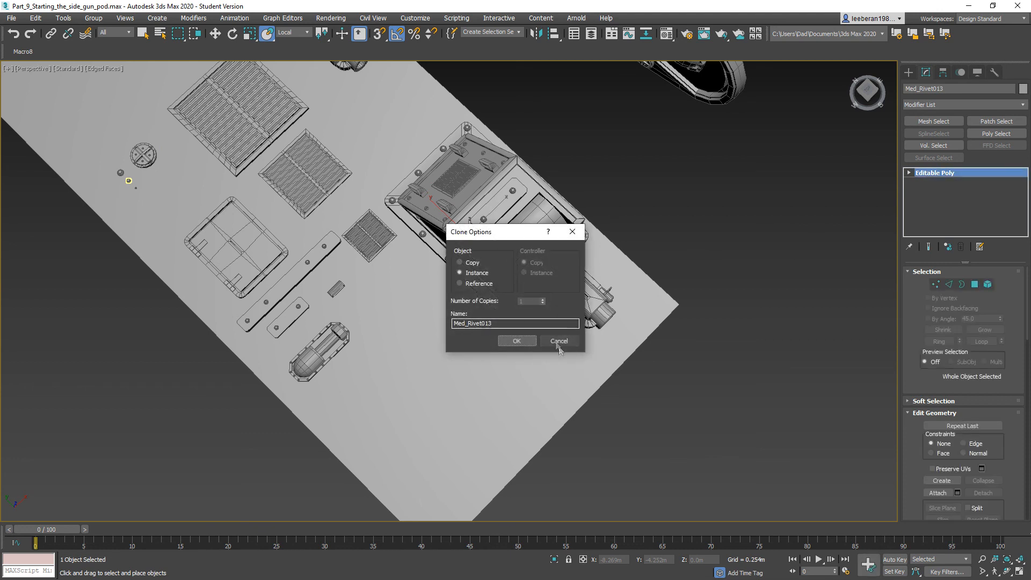
pyautogui.click(518, 343)
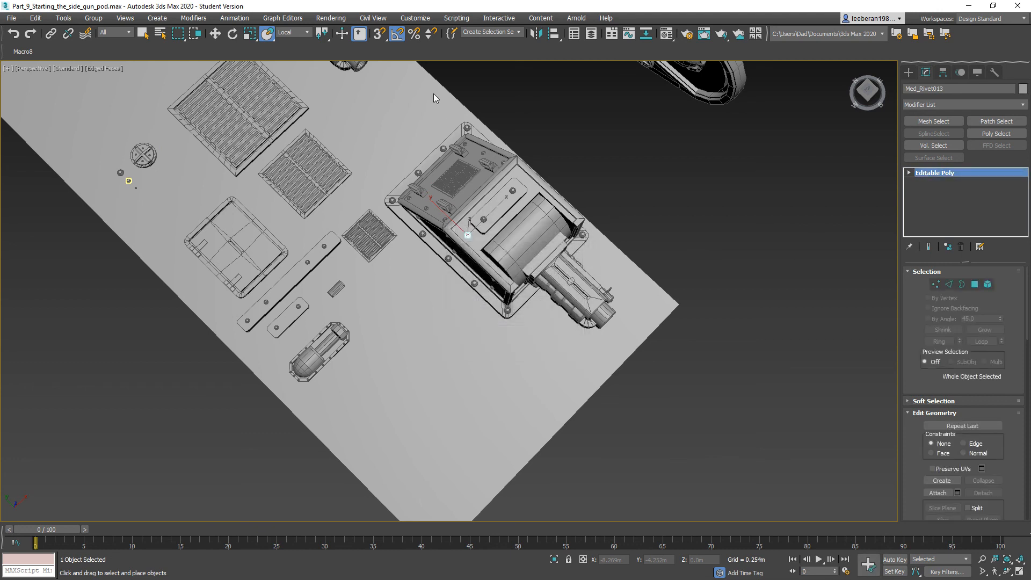
# Clone the top panel's medium rivet as an instance across to the other end of the armor bar.
pyautogui.click(215, 34)
pyautogui.moveTo(497, 208); pyautogui.dragTo(560, 157)
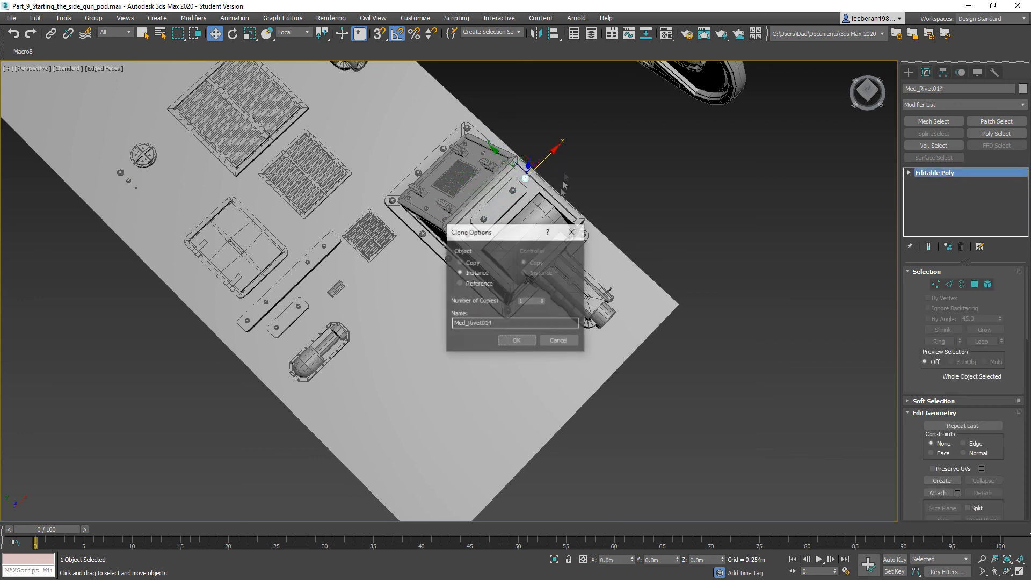
pyautogui.click(518, 341)
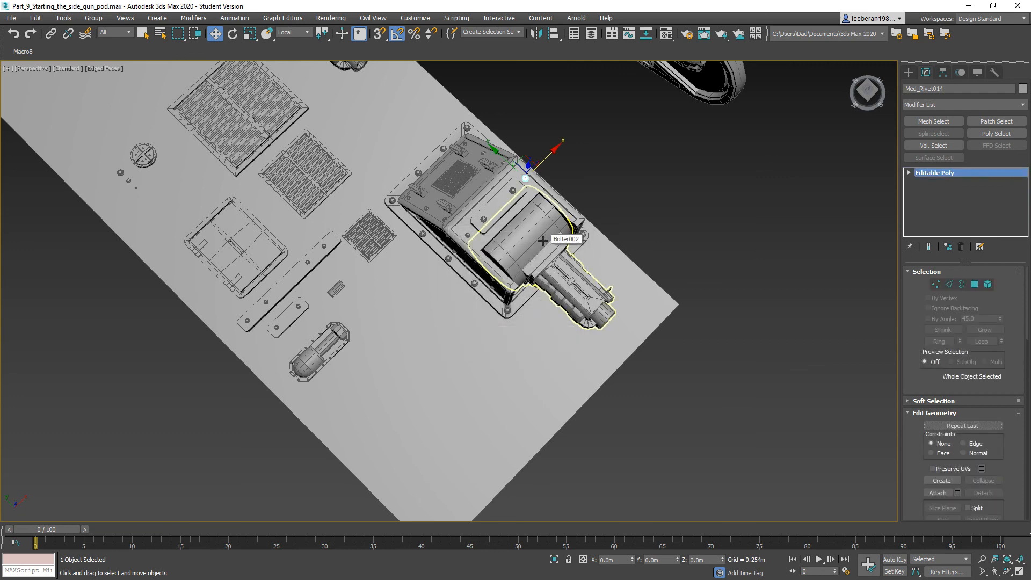
# Place an instance of the bearing cap on the pod's unriveted side panel, near the gun end.
pyautogui.keyDown('alt'); pyautogui.moveTo(526, 251); pyautogui.dragTo(409, 219, button='middle'); pyautogui.keyUp('alt')
pyautogui.moveTo(461, 184); pyautogui.dragTo(384, 298, button='middle')
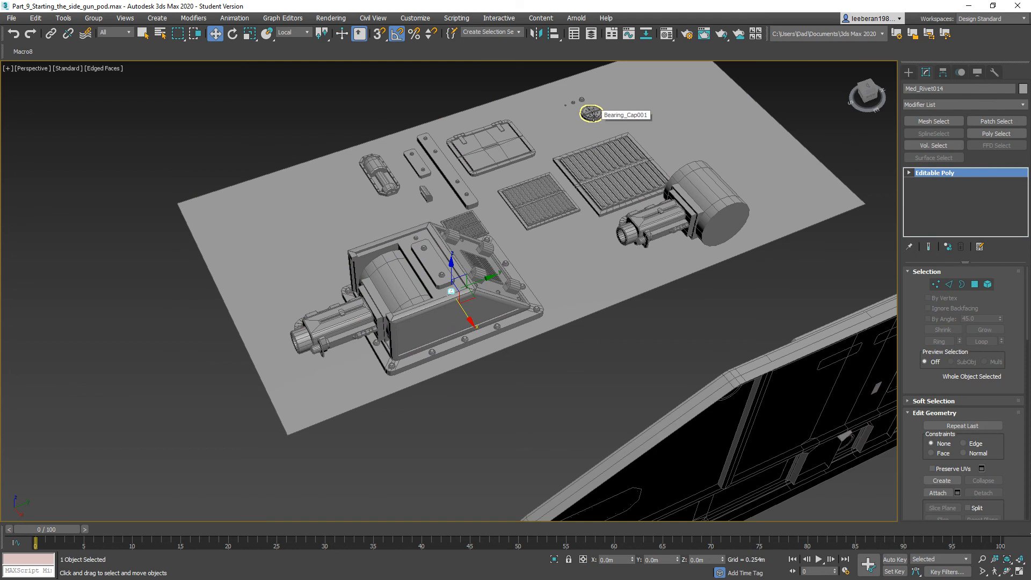
pyautogui.moveTo(591, 113)
pyautogui.keyDown('shift'); pyautogui.mouseDown()
pyautogui.moveTo(642, 160)
pyautogui.moveTo(625, 152)
pyautogui.mouseUp(); pyautogui.keyUp('shift')
pyautogui.click(553, 341)
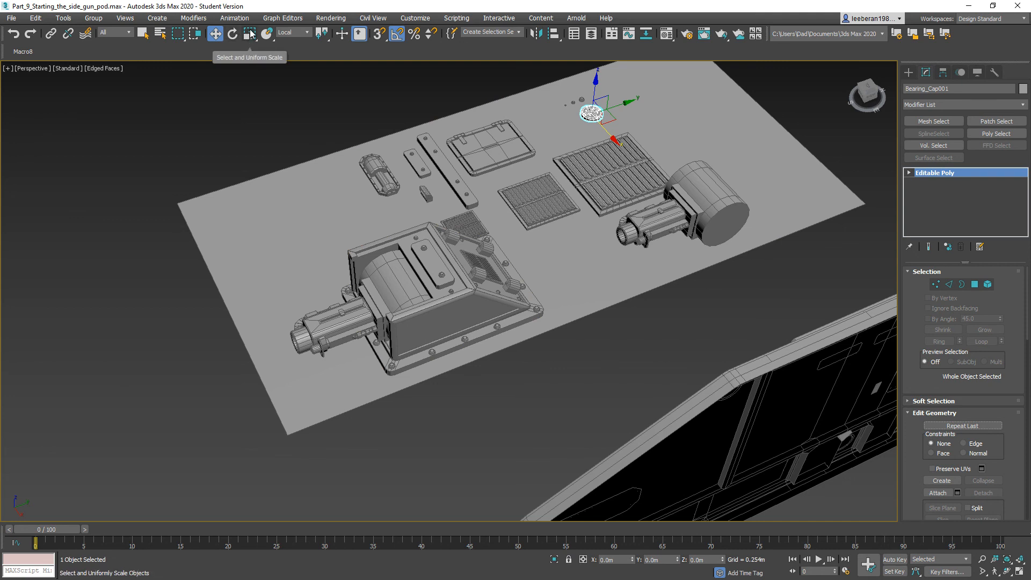
pyautogui.click(266, 35)
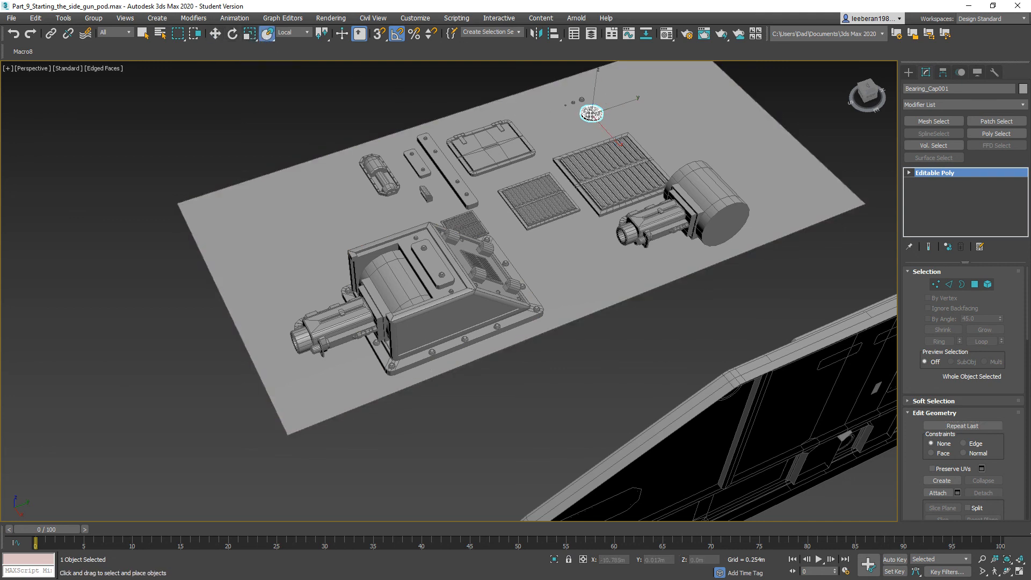
pyautogui.keyDown('shift'); pyautogui.moveTo(591, 114); pyautogui.dragTo(425, 331); pyautogui.keyUp('shift')
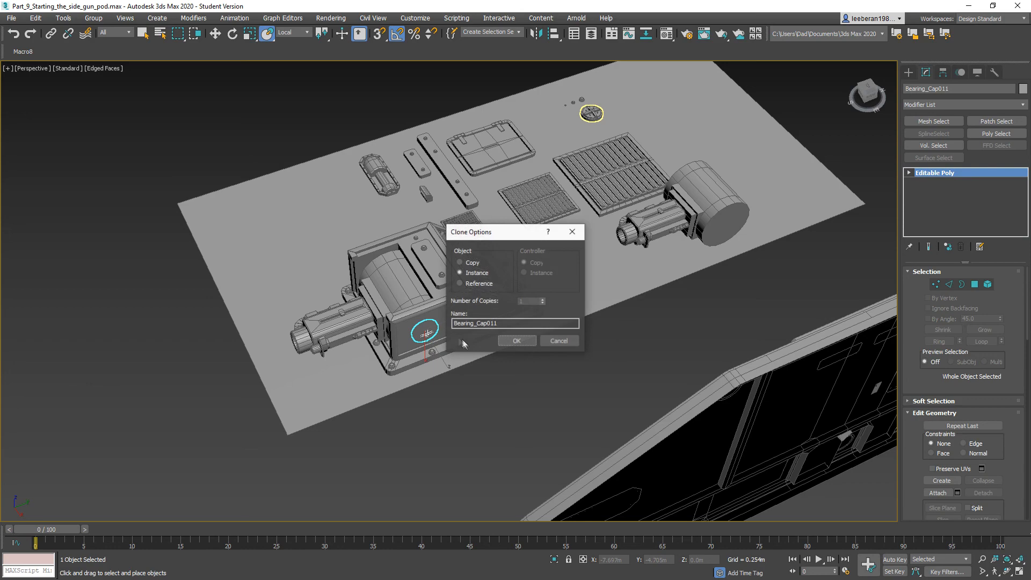
pyautogui.click(510, 339)
# Pull the placed bearing cap out of the side panel's surface and raise it slightly above the lower frame.
pyautogui.keyDown('alt'); pyautogui.moveTo(476, 354); pyautogui.dragTo(502, 333, button='middle'); pyautogui.keyUp('alt')
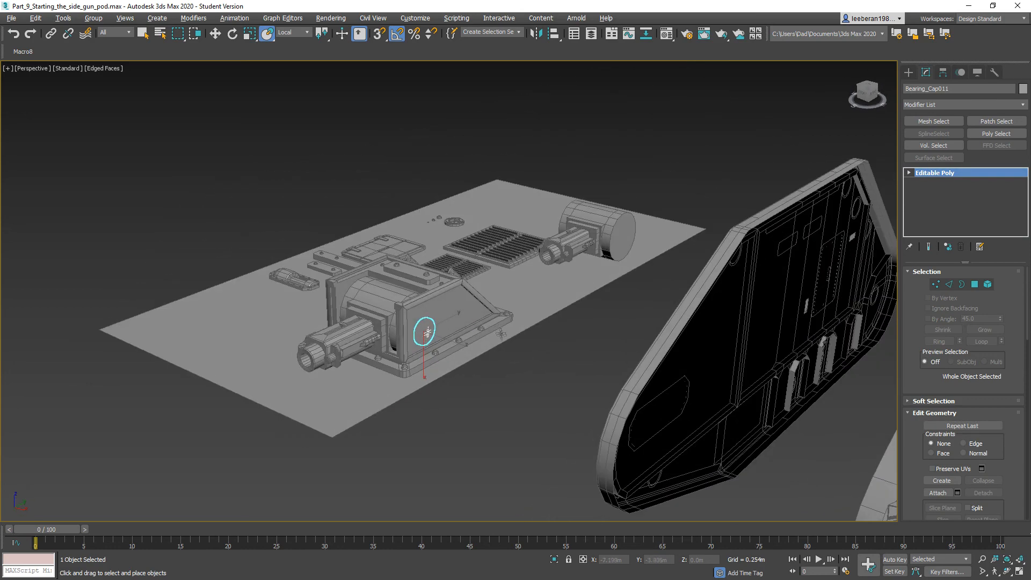
pyautogui.scroll(4, 501, 337)
pyautogui.keyDown('alt'); pyautogui.moveTo(404, 354); pyautogui.dragTo(428, 340, button='middle'); pyautogui.keyUp('alt')
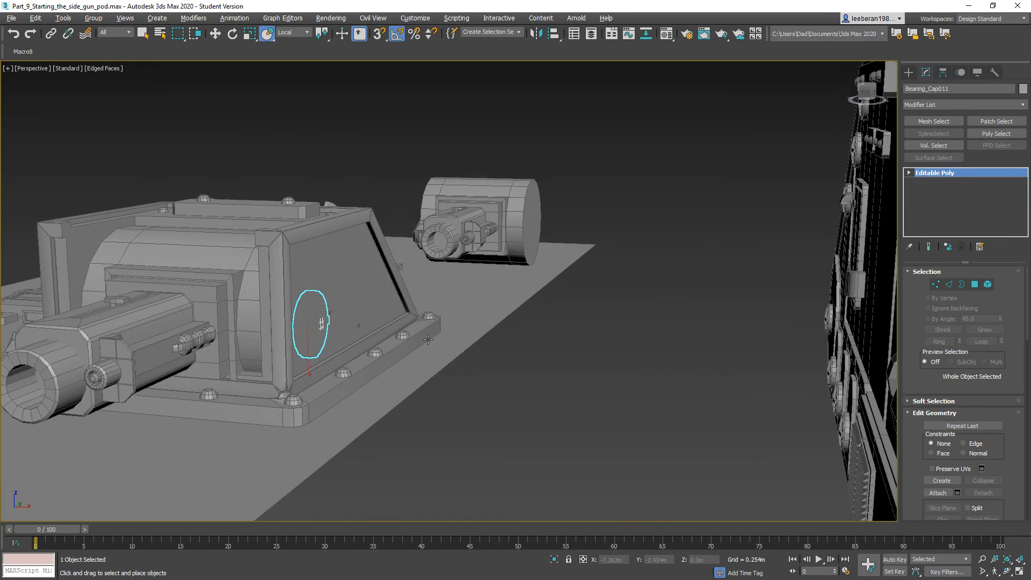
pyautogui.click(215, 33)
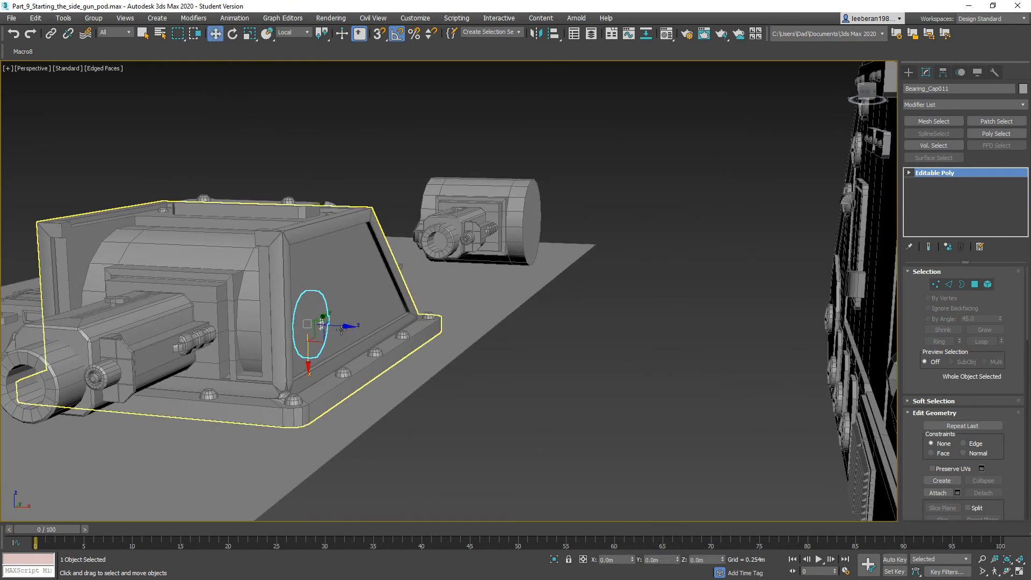
pyautogui.moveTo(348, 326); pyautogui.dragTo(363, 327)
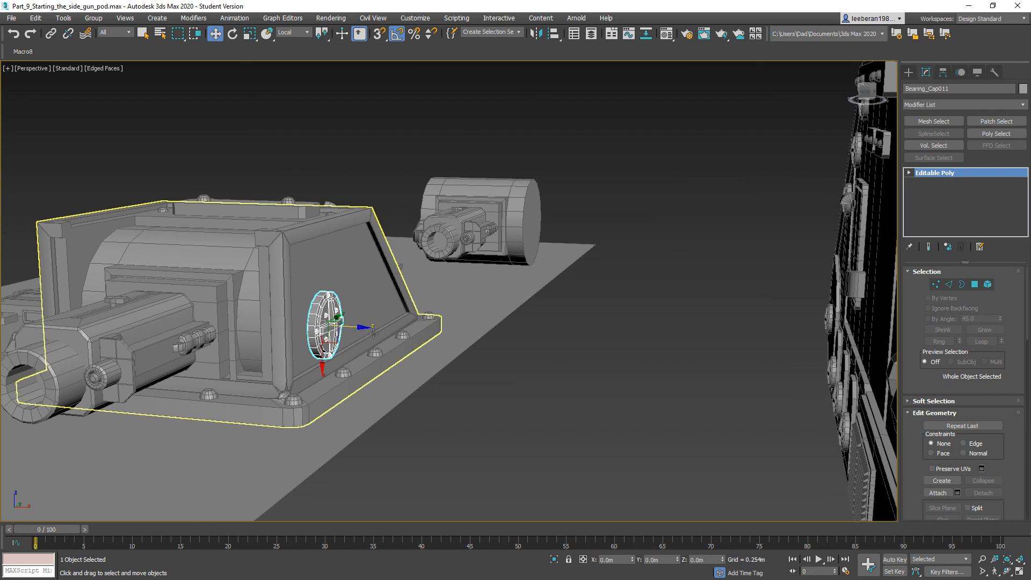
pyautogui.click(324, 368)
pyautogui.hotkey('ctrl', 'z')
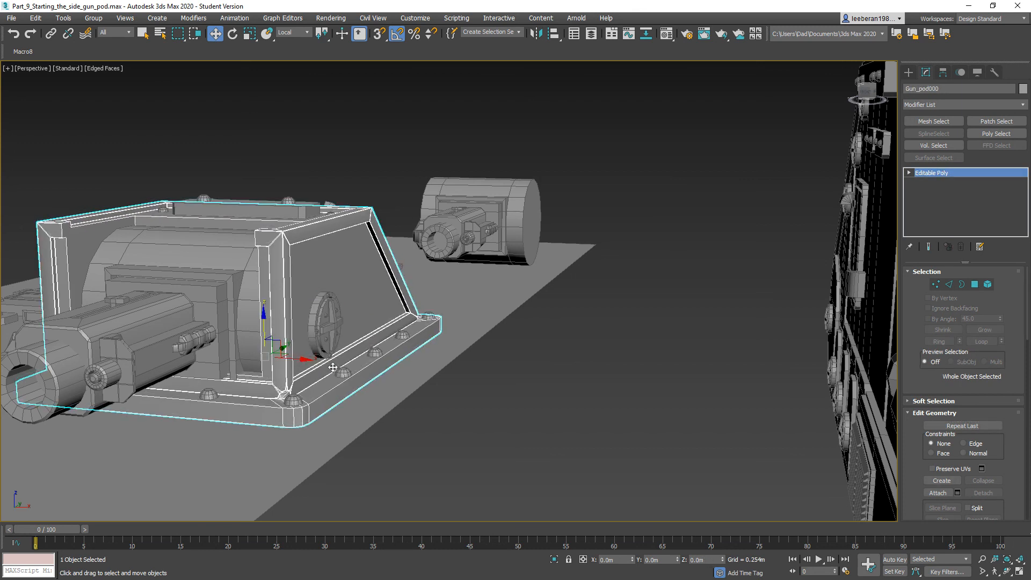
pyautogui.click(331, 348)
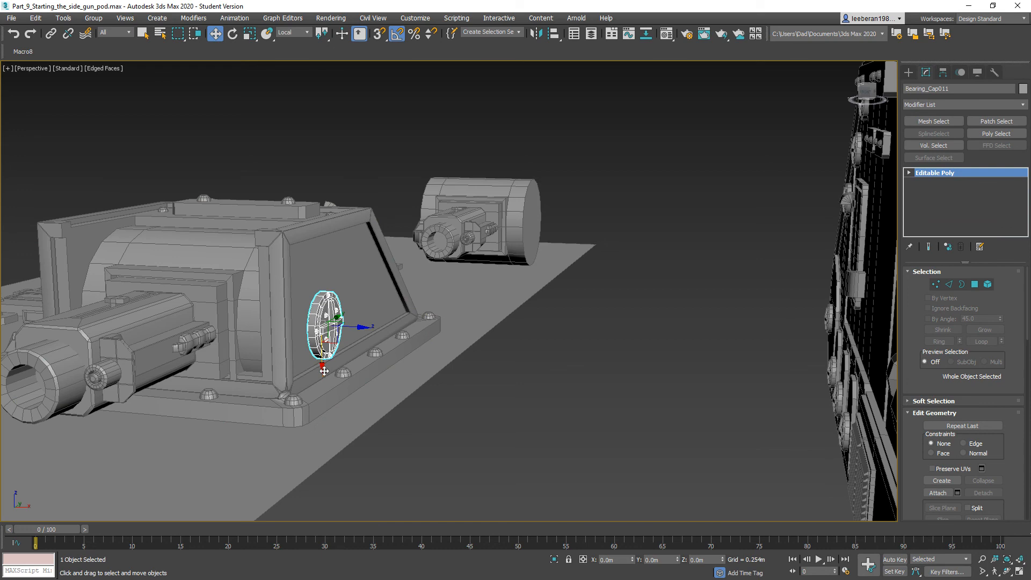
pyautogui.moveTo(324, 367); pyautogui.dragTo(327, 358)
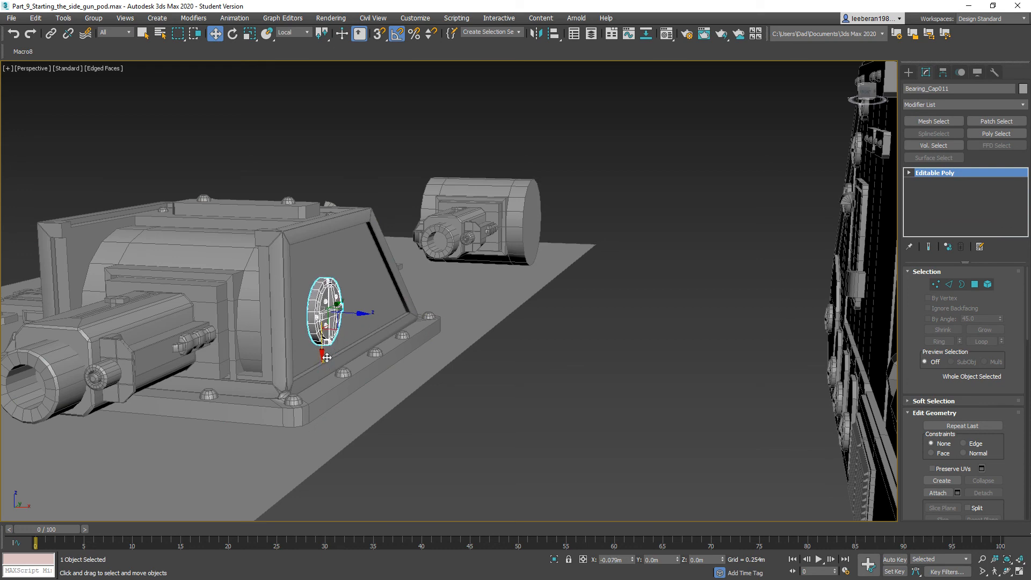
# Scale the side panel's bearing cap uniformly to about 173%.
pyautogui.keyDown('alt'); pyautogui.moveTo(327, 358); pyautogui.dragTo(305, 105, button='middle'); pyautogui.keyUp('alt')
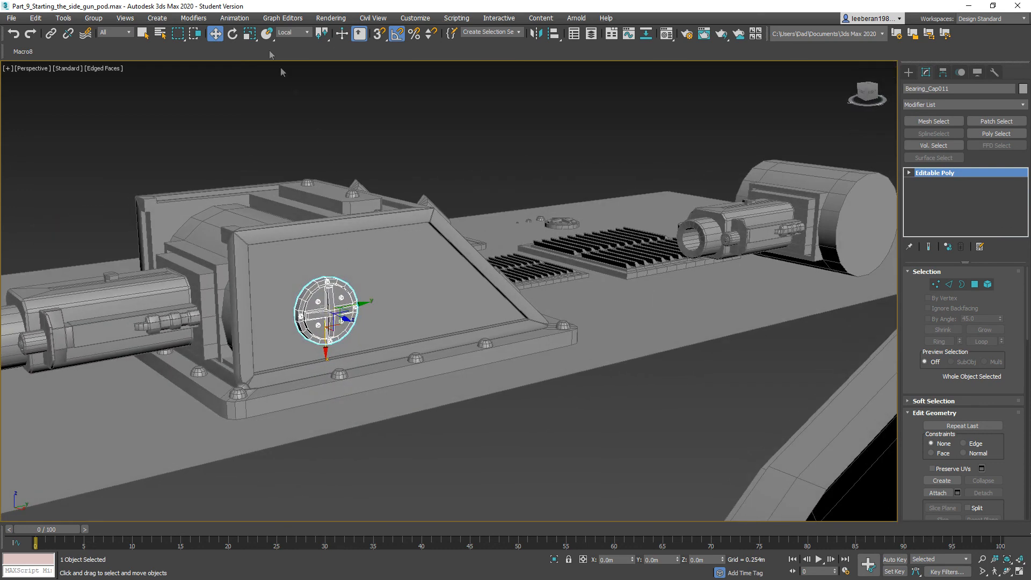
pyautogui.click(250, 34)
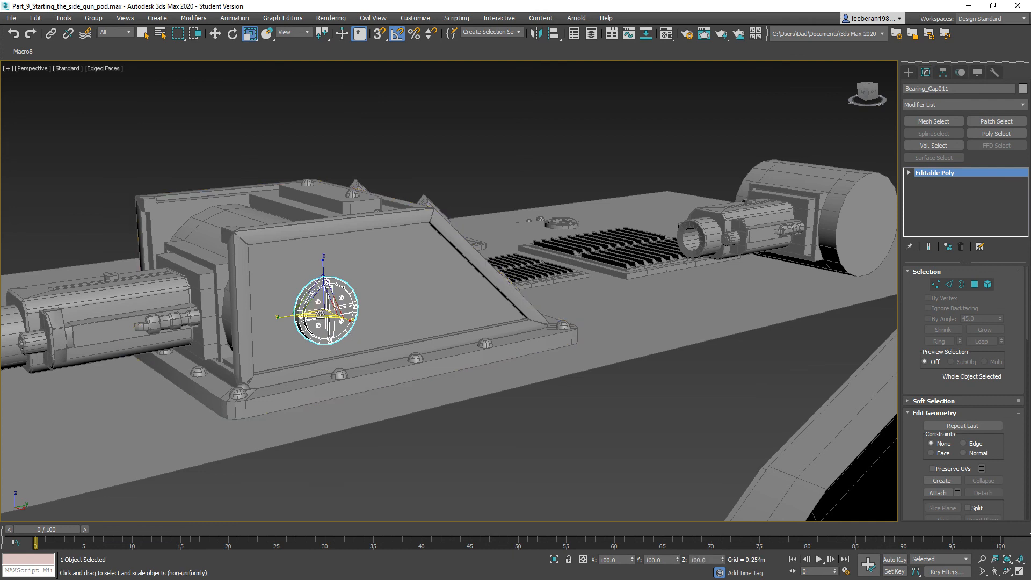
pyautogui.moveTo(323, 311); pyautogui.dragTo(342, 273)
pyautogui.keyDown('alt'); pyautogui.moveTo(368, 315); pyautogui.dragTo(351, 271, button='middle'); pyautogui.keyUp('alt')
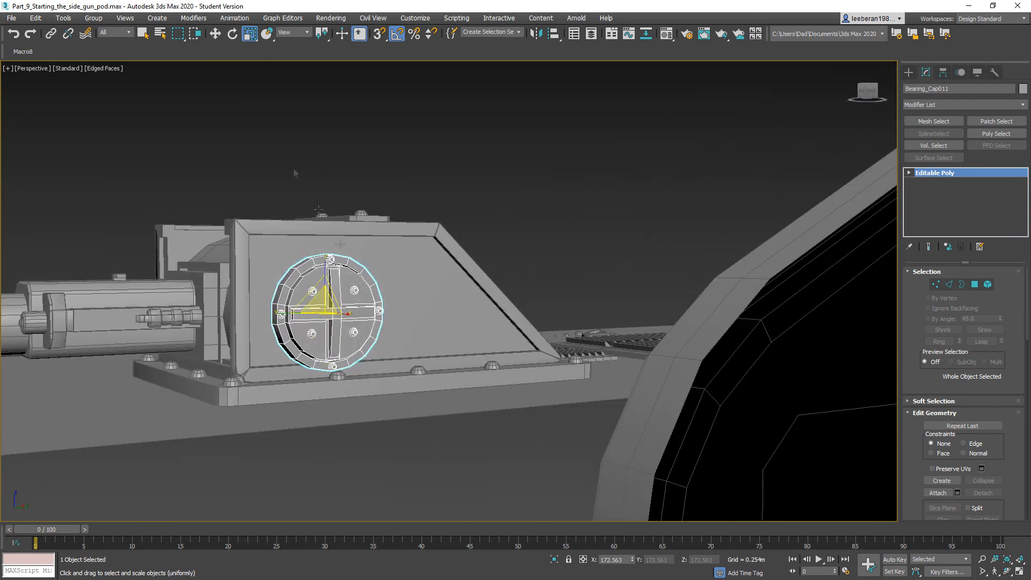
# Nudge the enlarged bearing cap slightly toward the gun end and raise it on the side panel.
pyautogui.click(215, 35)
pyautogui.keyDown('alt'); pyautogui.moveTo(363, 308); pyautogui.dragTo(366, 357, button='middle'); pyautogui.keyUp('alt')
pyautogui.moveTo(366, 305); pyautogui.dragTo(360, 304)
pyautogui.keyDown('alt'); pyautogui.moveTo(361, 304); pyautogui.dragTo(415, 301, button='middle'); pyautogui.keyUp('alt')
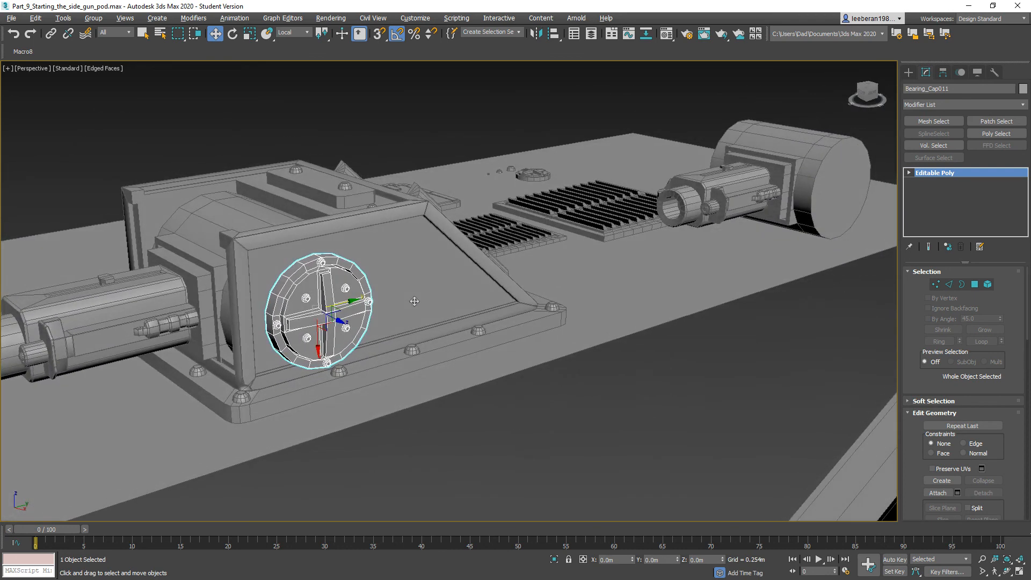
pyautogui.moveTo(319, 350); pyautogui.dragTo(319, 337)
pyautogui.keyDown('alt'); pyautogui.moveTo(320, 337); pyautogui.dragTo(411, 350, button='middle'); pyautogui.keyUp('alt')
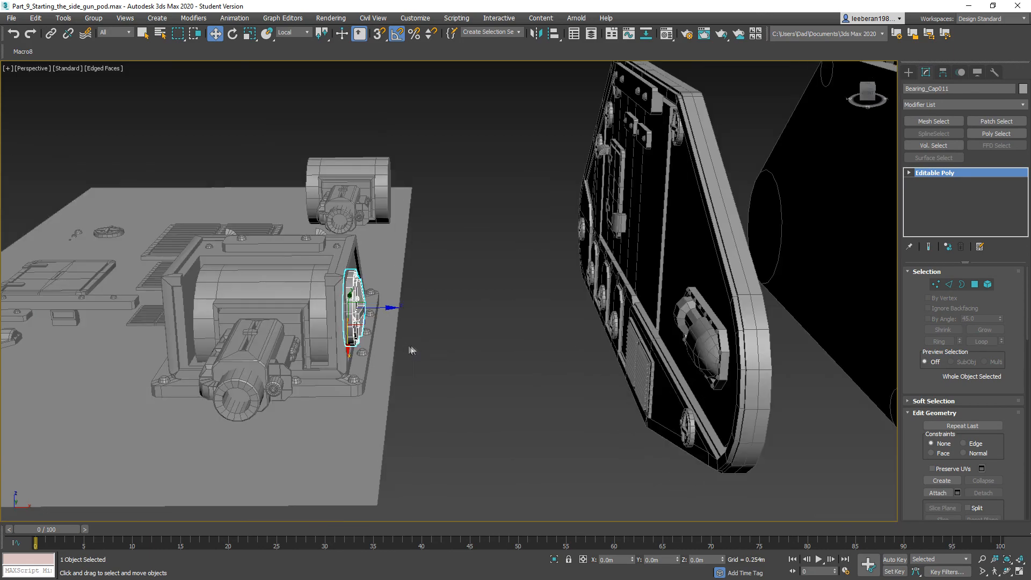
# Clone the bearing cap as an instance rotated 180° so that it faces the opposite side of the pod.
pyautogui.click(248, 34)
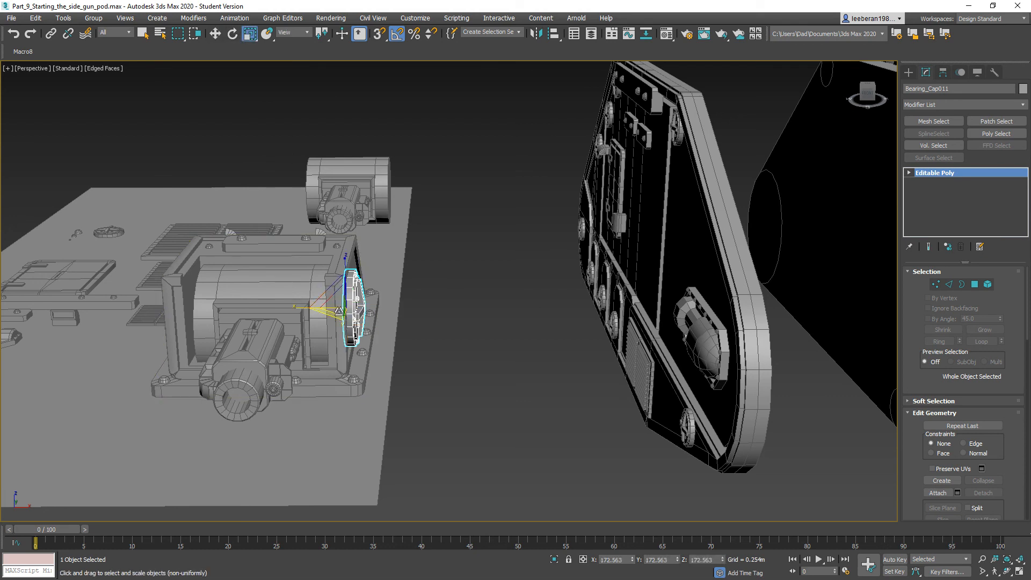
pyautogui.click(232, 35)
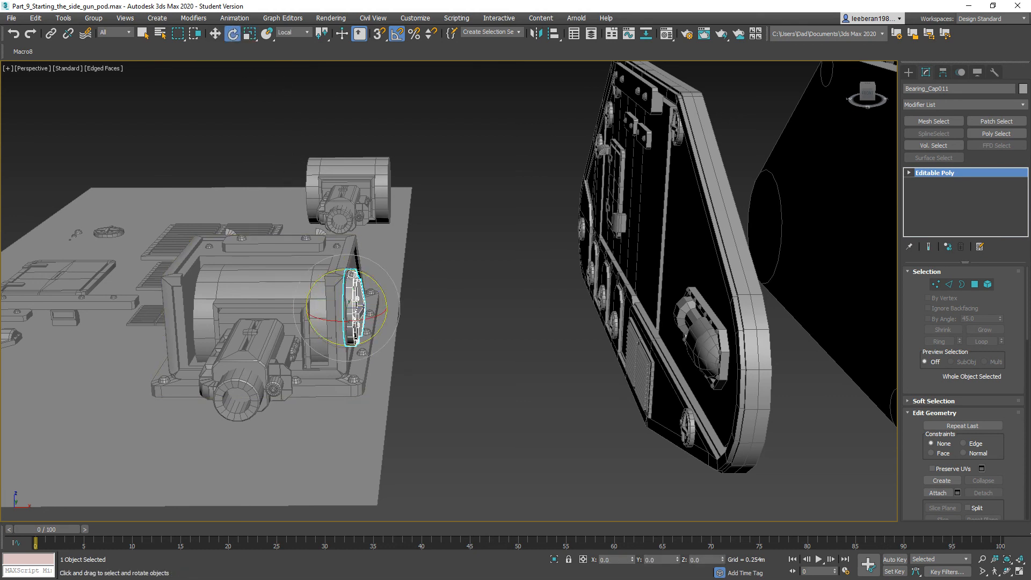
pyautogui.moveTo(367, 279)
pyautogui.keyDown('shift'); pyautogui.mouseDown()
pyautogui.moveTo(428, 345)
pyautogui.moveTo(435, 338)
pyautogui.mouseUp(); pyautogui.keyUp('shift')
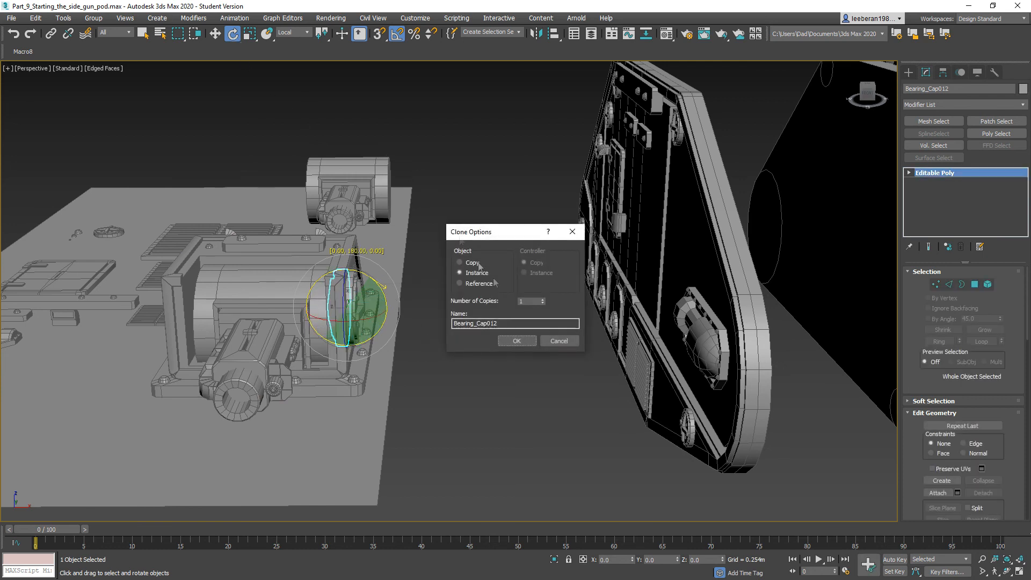
pyautogui.click(516, 339)
# Move the rotated bearing cap instance across the pod onto the outer face of the opposite side panel.
pyautogui.click(215, 34)
pyautogui.moveTo(333, 344)
pyautogui.mouseDown(button='middle')
pyautogui.moveTo(380, 341)
pyautogui.moveTo(523, 373)
pyautogui.mouseUp(button='middle')
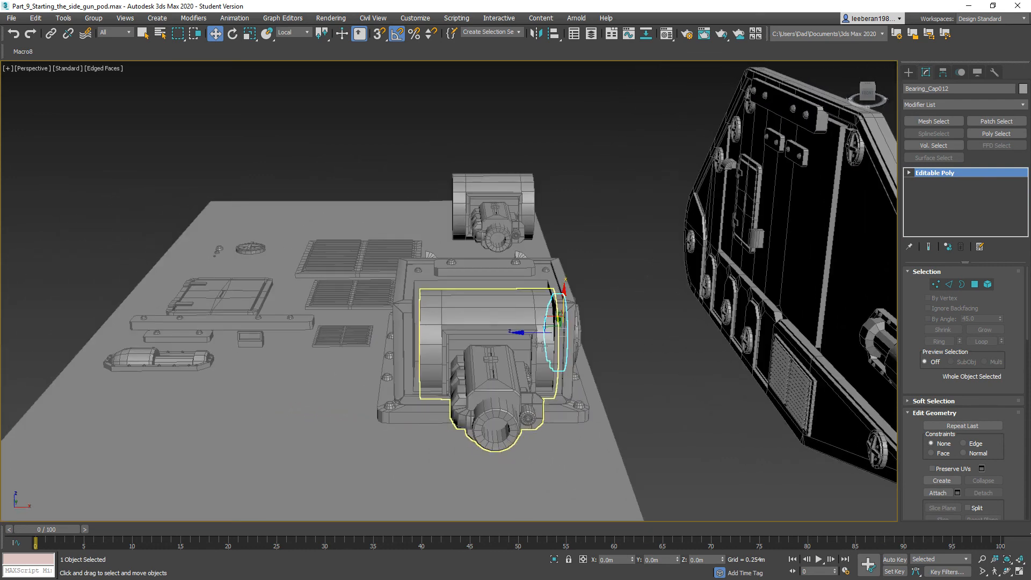
pyautogui.moveTo(522, 333); pyautogui.dragTo(356, 331)
pyautogui.keyDown('alt'); pyautogui.moveTo(356, 331); pyautogui.dragTo(448, 340, button='middle'); pyautogui.keyUp('alt')
pyautogui.scroll(5, 473, 352)
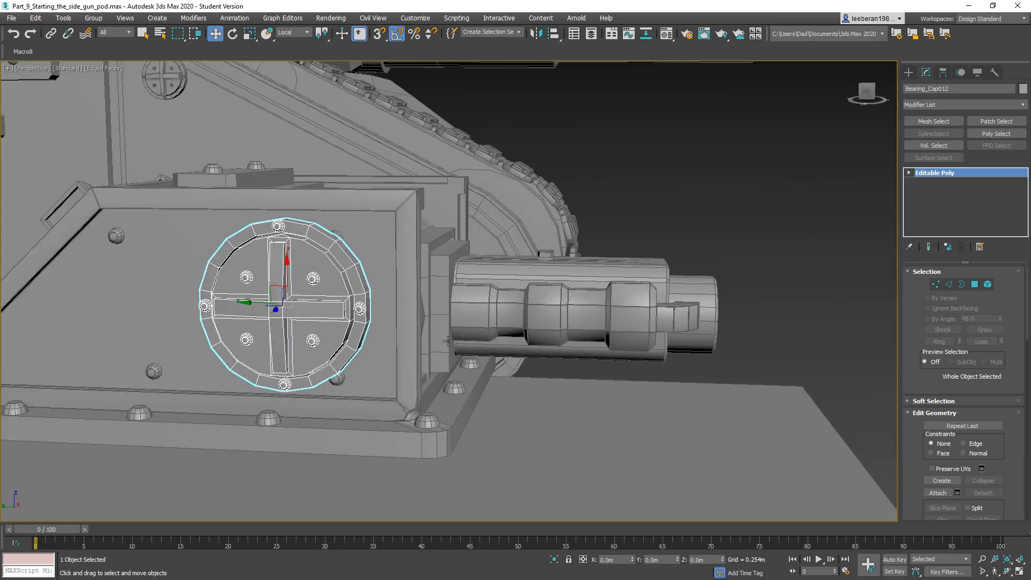
# Shift the two medium rivets overlapped by the new bearing cap toward the gun end, clear of the cap's rim.
pyautogui.scroll(3, 397, 327)
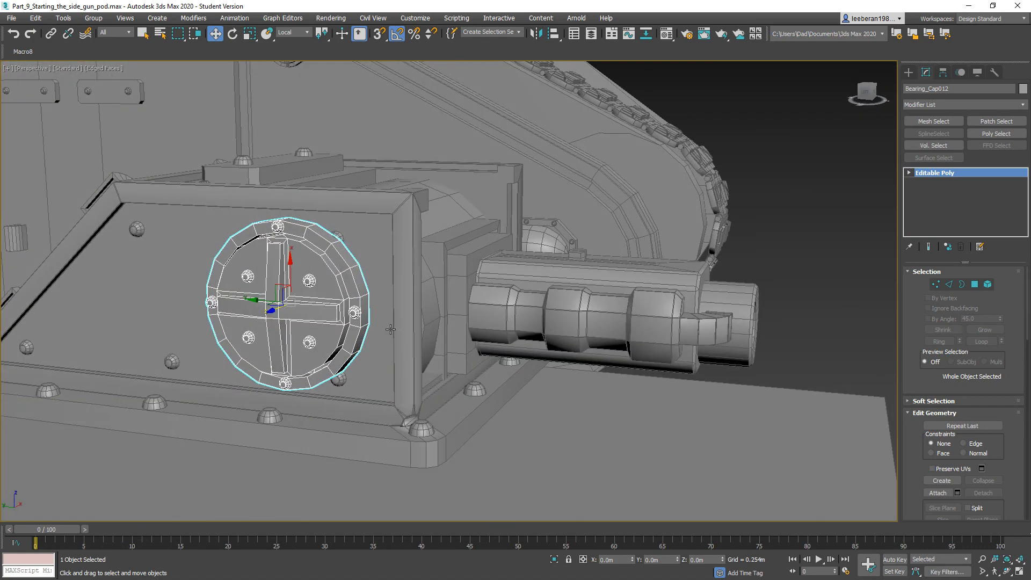
pyautogui.click(336, 240)
pyautogui.moveTo(303, 241); pyautogui.dragTo(328, 242)
pyautogui.click(338, 379)
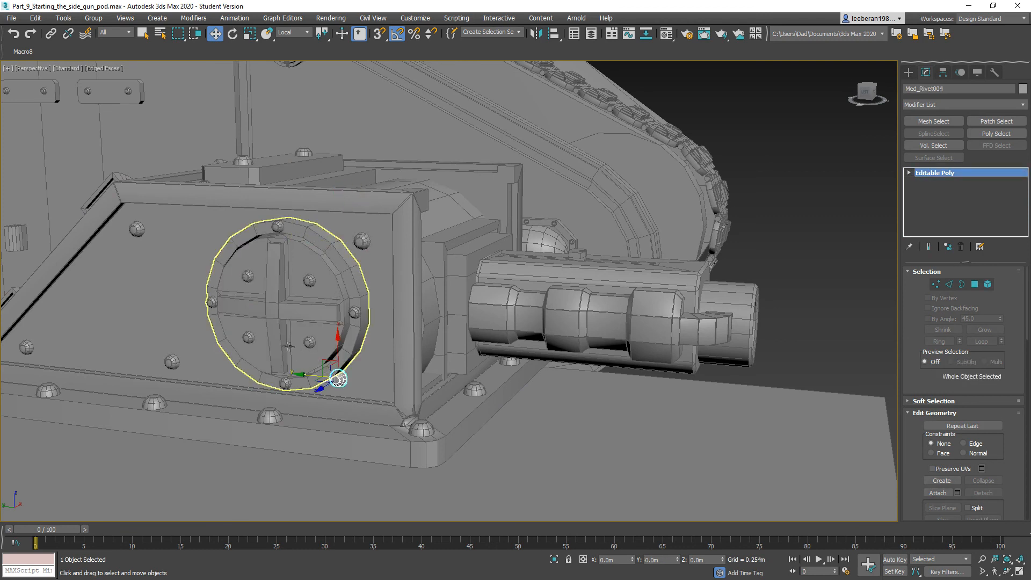
pyautogui.moveTo(301, 377); pyautogui.dragTo(328, 378)
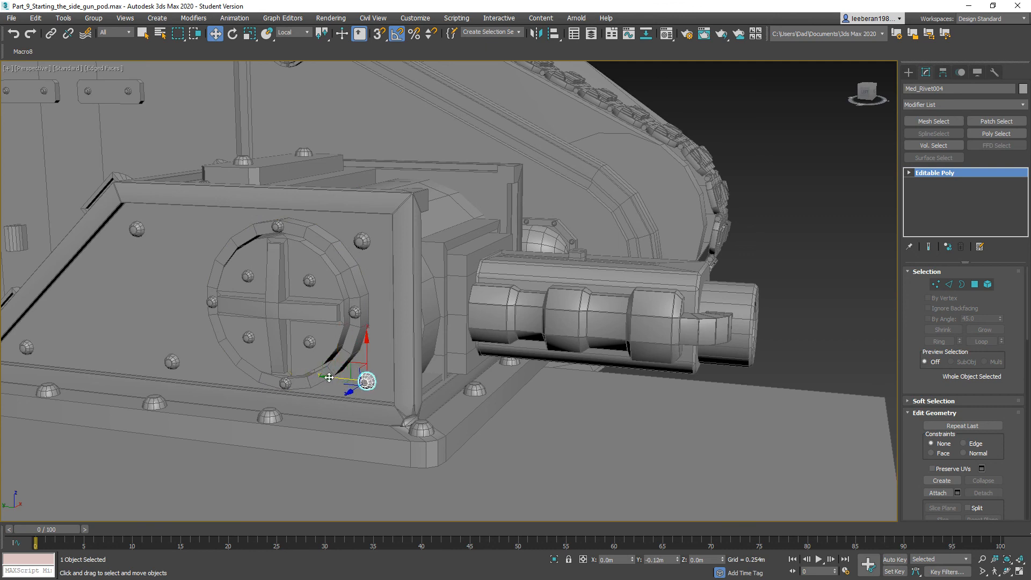
# Place an instance of the spare medium rivet in the rear lower corner of the unriveted side panel.
pyautogui.keyDown('alt'); pyautogui.moveTo(390, 276); pyautogui.dragTo(428, 298, button='middle'); pyautogui.keyUp('alt')
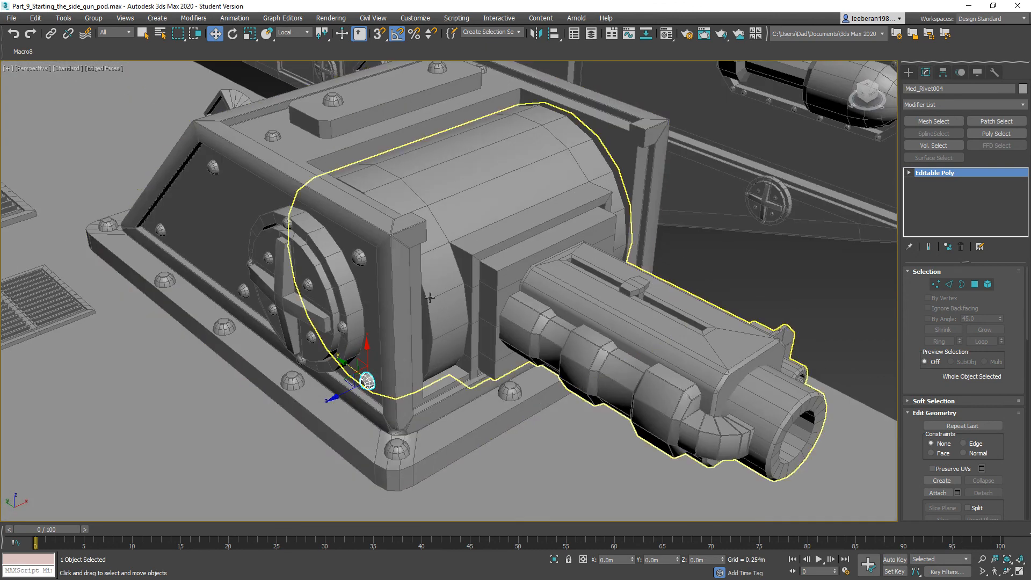
pyautogui.scroll(-3, 430, 297)
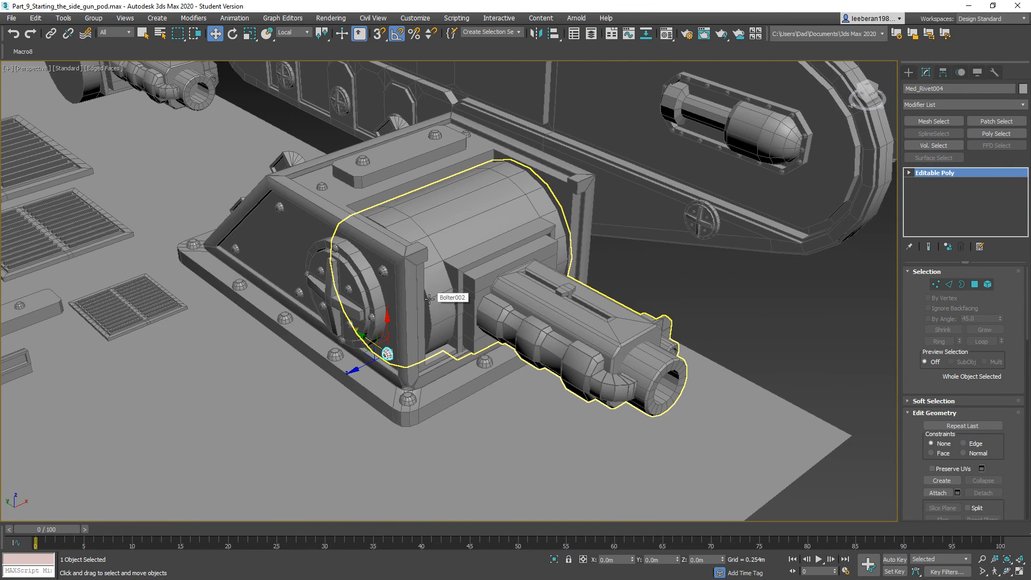
pyautogui.keyDown('alt'); pyautogui.moveTo(509, 221); pyautogui.dragTo(396, 222, button='middle'); pyautogui.keyUp('alt')
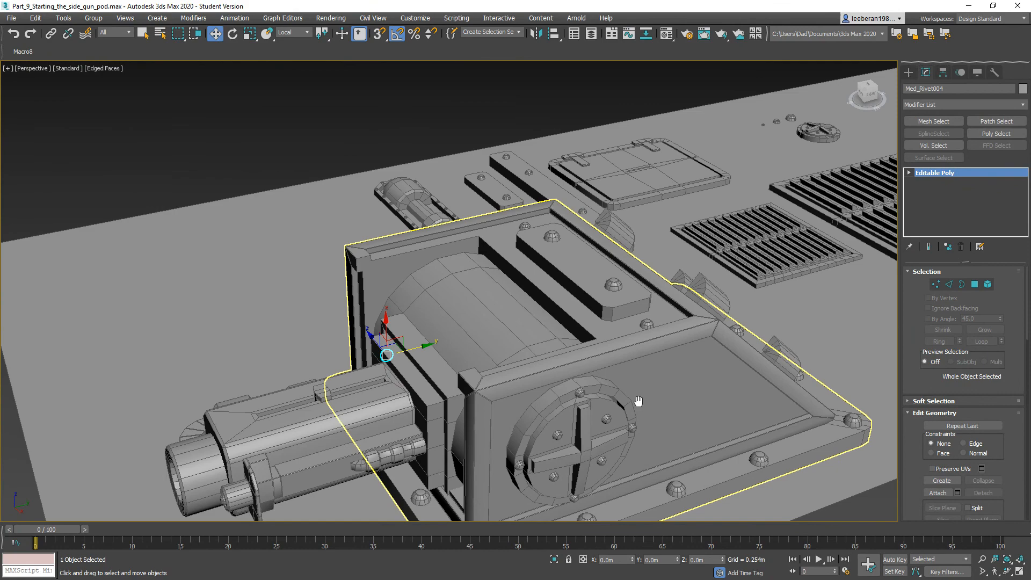
pyautogui.moveTo(637, 401); pyautogui.dragTo(525, 267, button='middle')
pyautogui.moveTo(727, 242); pyautogui.dragTo(635, 350, button='middle')
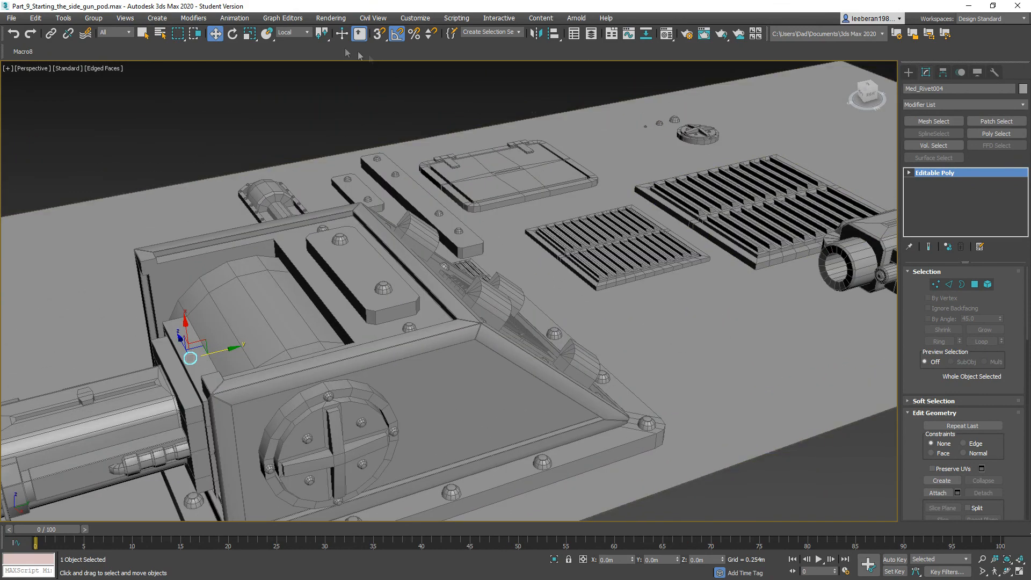
pyautogui.click(267, 34)
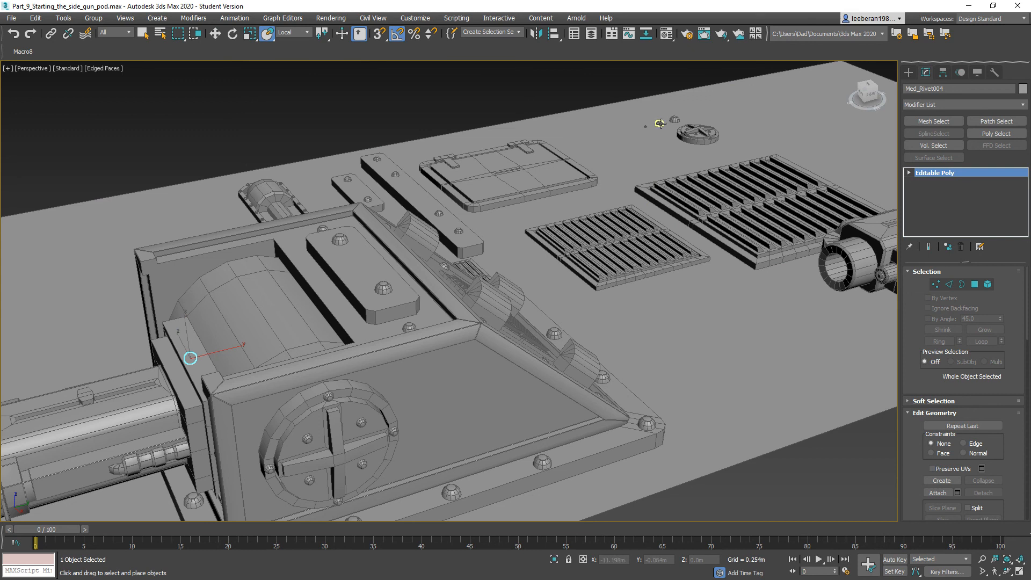
pyautogui.moveTo(661, 123); pyautogui.dragTo(521, 416)
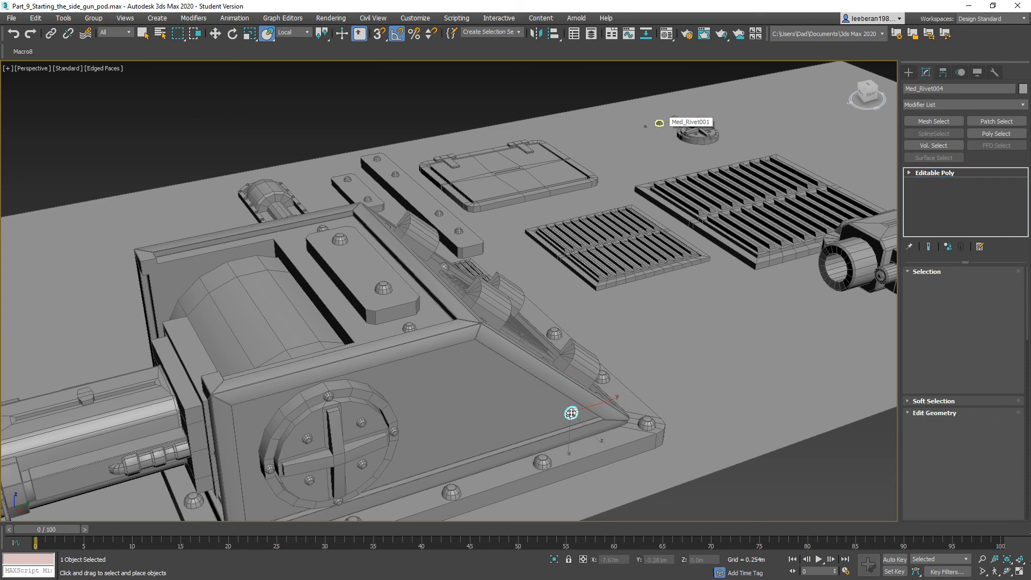
pyautogui.moveTo(570, 413); pyautogui.dragTo(569, 414)
pyautogui.click(518, 342)
# Clone the side panel's rivet as instances into the lower and upper corners at the gun end.
pyautogui.keyDown('alt'); pyautogui.moveTo(490, 407); pyautogui.dragTo(545, 362, button='middle'); pyautogui.keyUp('alt')
pyautogui.click(215, 33)
pyautogui.moveTo(635, 380); pyautogui.dragTo(327, 399)
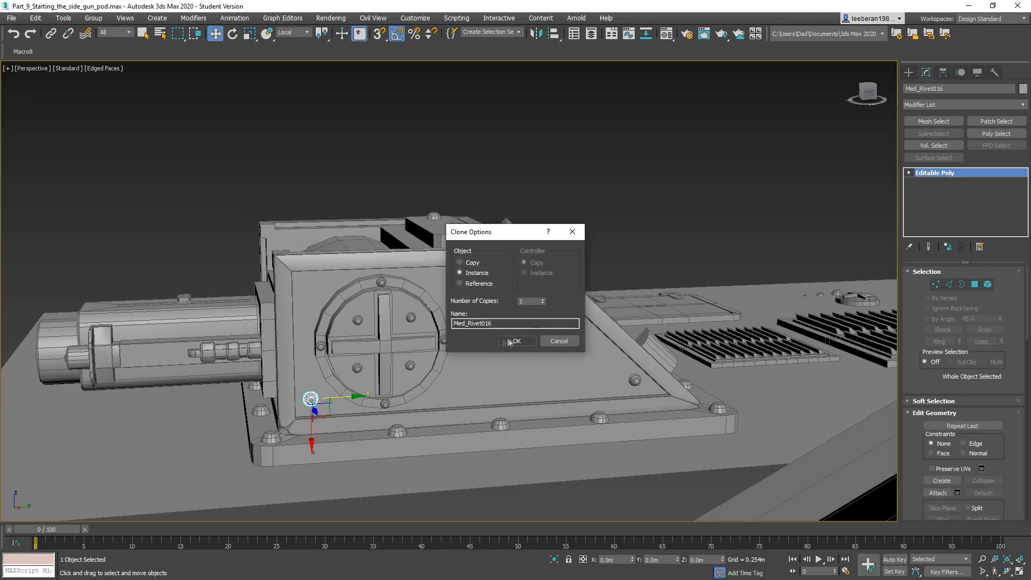
pyautogui.click(514, 341)
pyautogui.moveTo(311, 440); pyautogui.dragTo(309, 329)
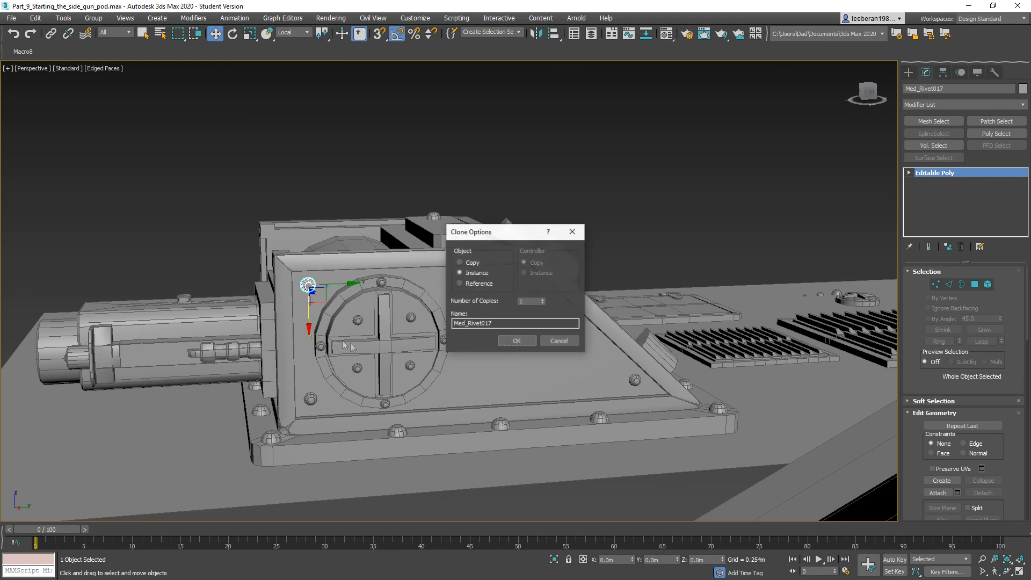
pyautogui.click(513, 339)
# Clone the gun-end rivet pair as instances just behind the bearing cap and again below the panel's upper rear corner.
pyautogui.keyDown('ctrl'); pyautogui.click(310, 398); pyautogui.keyUp('ctrl')
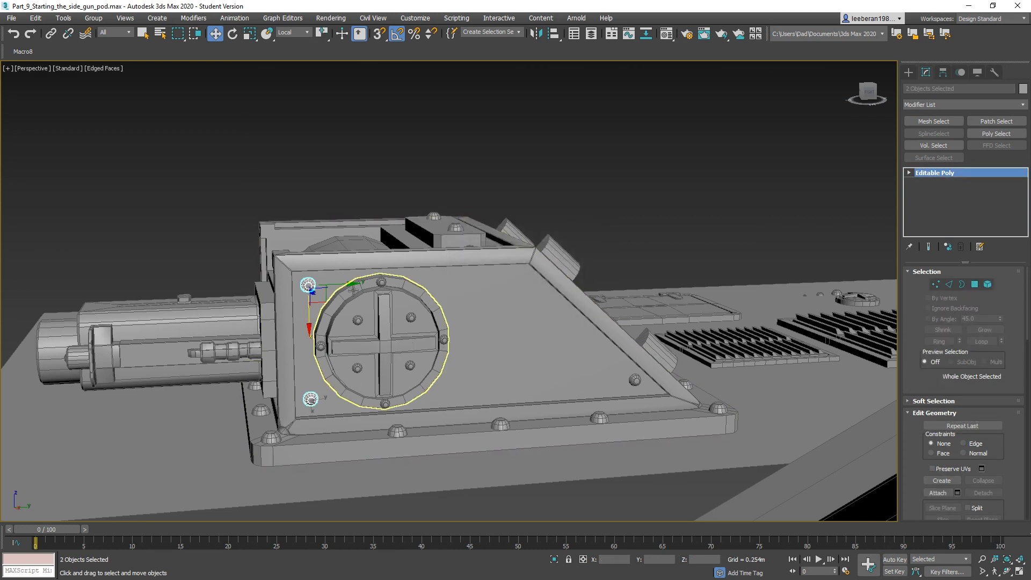
pyautogui.keyDown('shift'); pyautogui.moveTo(452, 297); pyautogui.dragTo(495, 294); pyautogui.keyUp('shift')
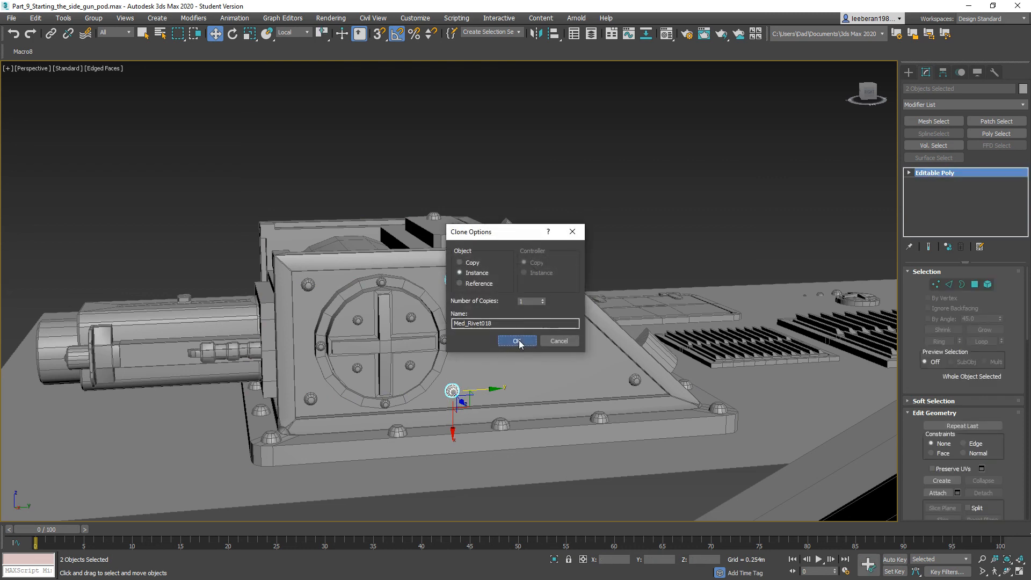
pyautogui.click(519, 340)
pyautogui.moveTo(484, 282); pyautogui.dragTo(560, 287)
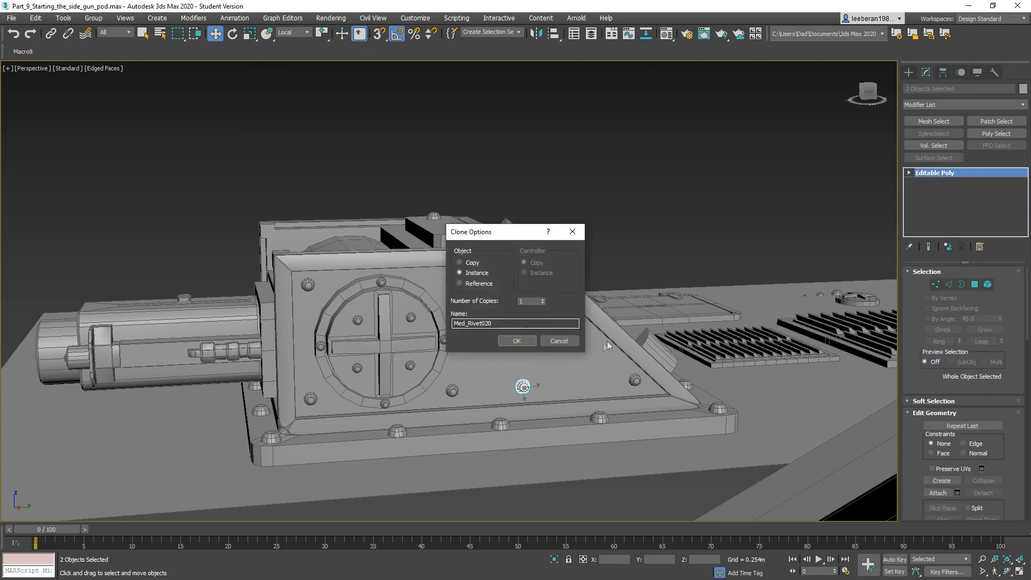
pyautogui.click(517, 340)
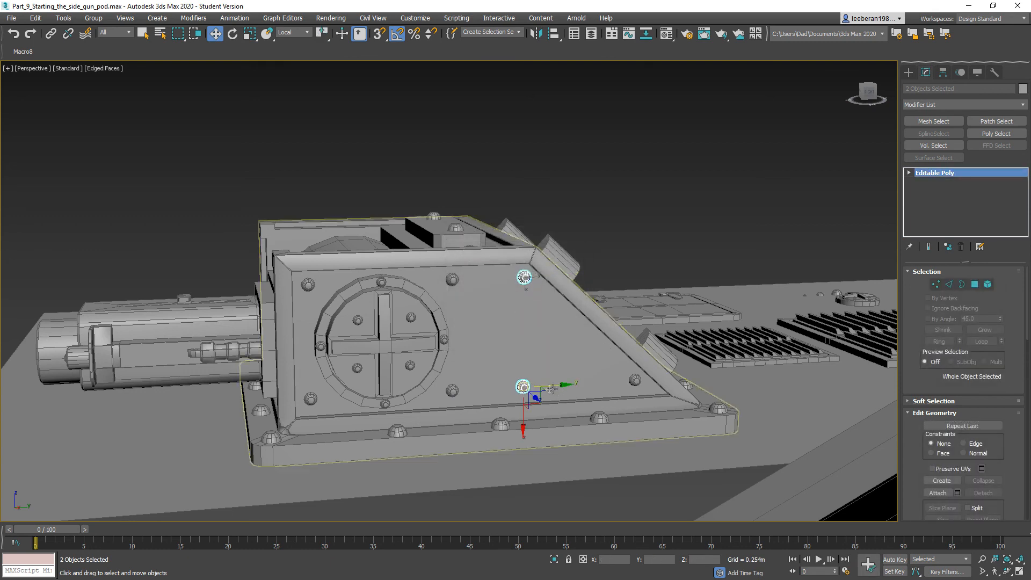
# Delete the lower rivet of the rearmost cloned pair on the side panel.
pyautogui.click(701, 213)
pyautogui.click(524, 385)
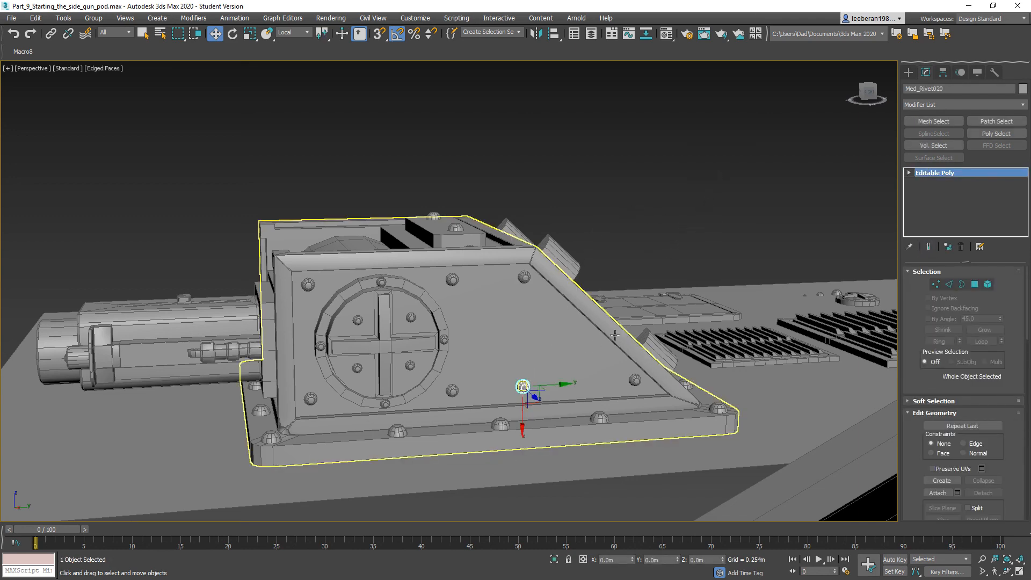
pyautogui.press('Delete')
pyautogui.moveTo(458, 297)
pyautogui.keyDown('alt'); pyautogui.mouseDown(button='middle')
pyautogui.moveTo(559, 395)
pyautogui.moveTo(379, 246)
pyautogui.moveTo(450, 307)
pyautogui.mouseUp(button='middle'); pyautogui.keyUp('alt')
pyautogui.moveTo(478, 384); pyautogui.dragTo(454, 181, button='middle')
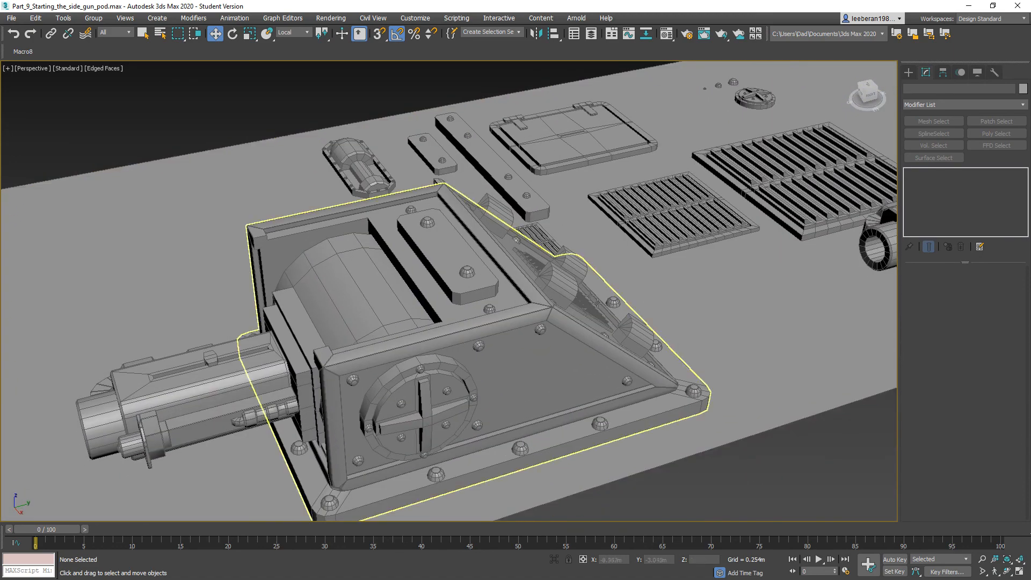
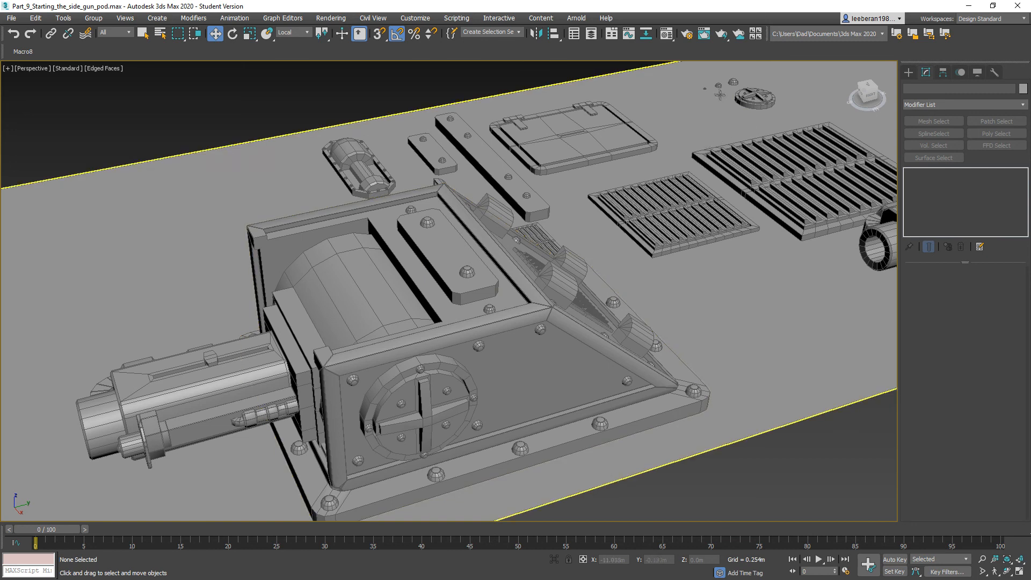
pyautogui.click(267, 35)
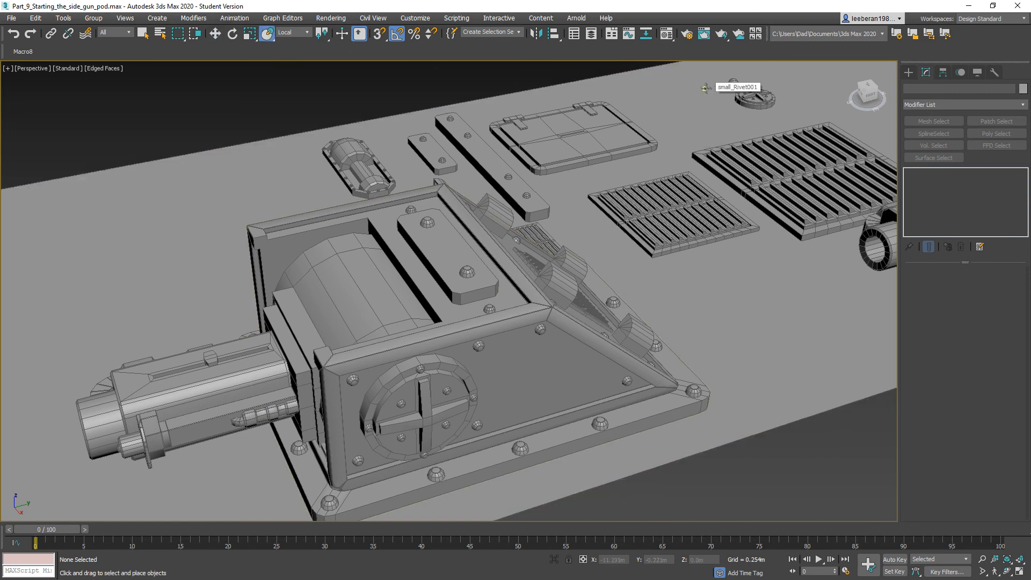
pyautogui.click(706, 87)
pyautogui.moveTo(343, 364); pyautogui.dragTo(326, 351)
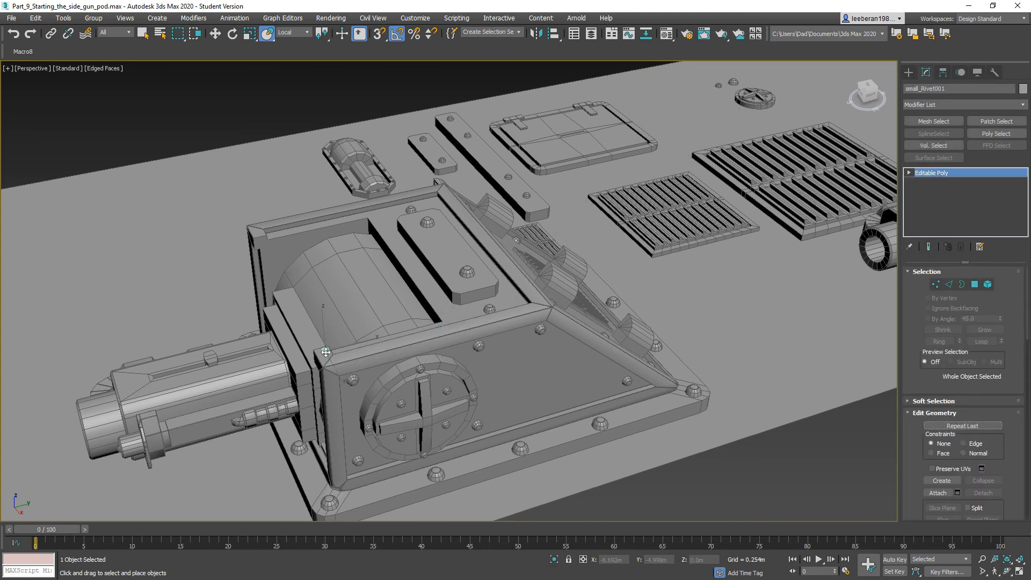
pyautogui.moveTo(326, 354); pyautogui.dragTo(323, 353)
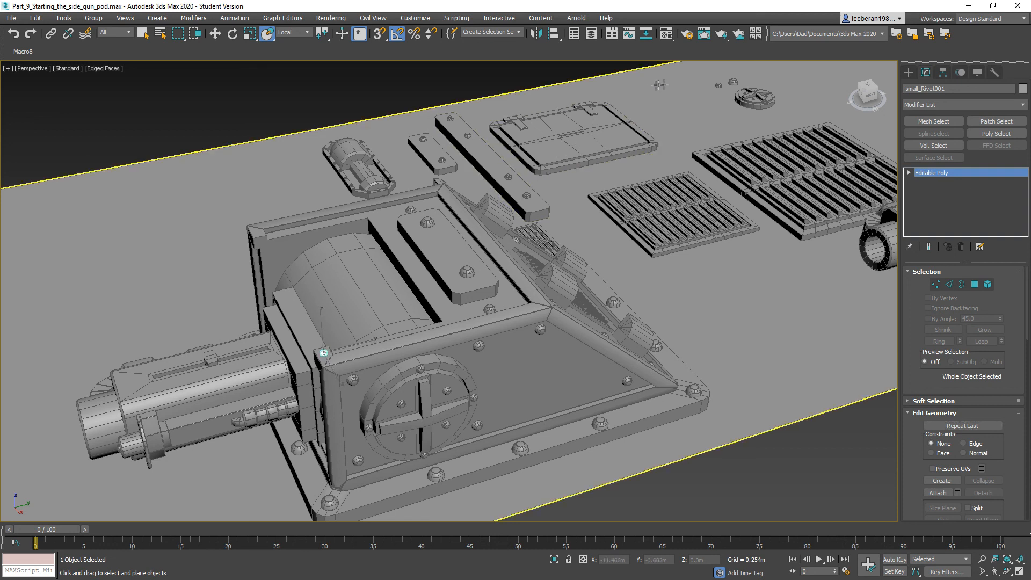
pyautogui.hotkey('ctrl', 'z')
# Place instances of the small rivet on the top, front and outer side faces of the frame's upper front corner beside the gun.
pyautogui.moveTo(707, 89); pyautogui.dragTo(328, 359)
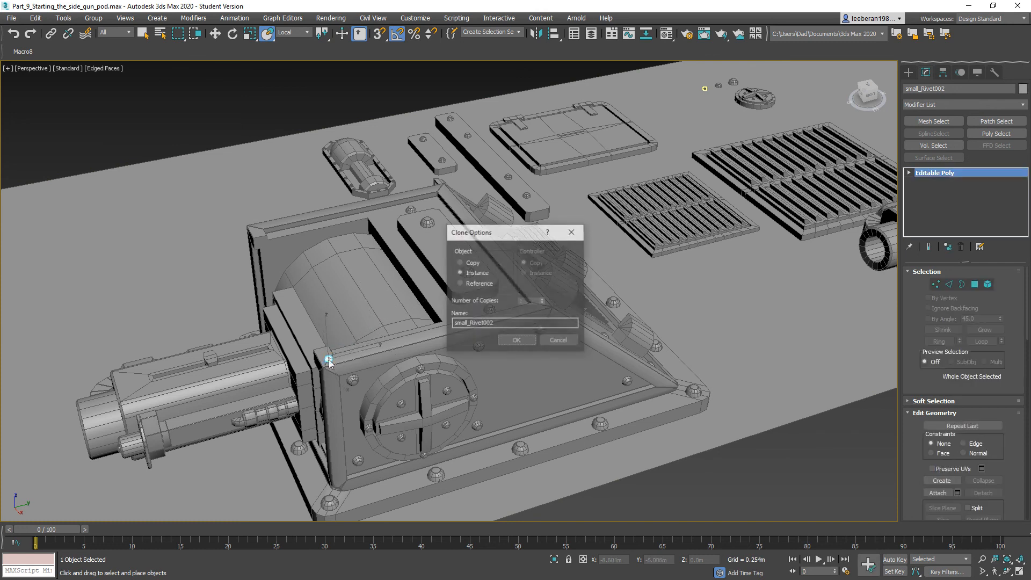
pyautogui.click(517, 341)
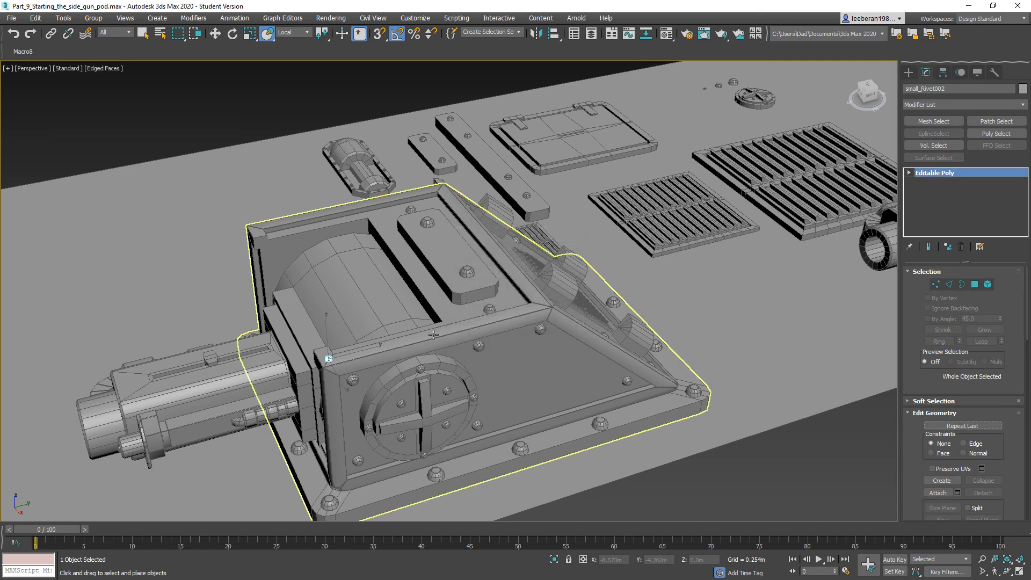
pyautogui.keyDown('alt'); pyautogui.moveTo(401, 410); pyautogui.dragTo(335, 358, button='middle'); pyautogui.keyUp('alt')
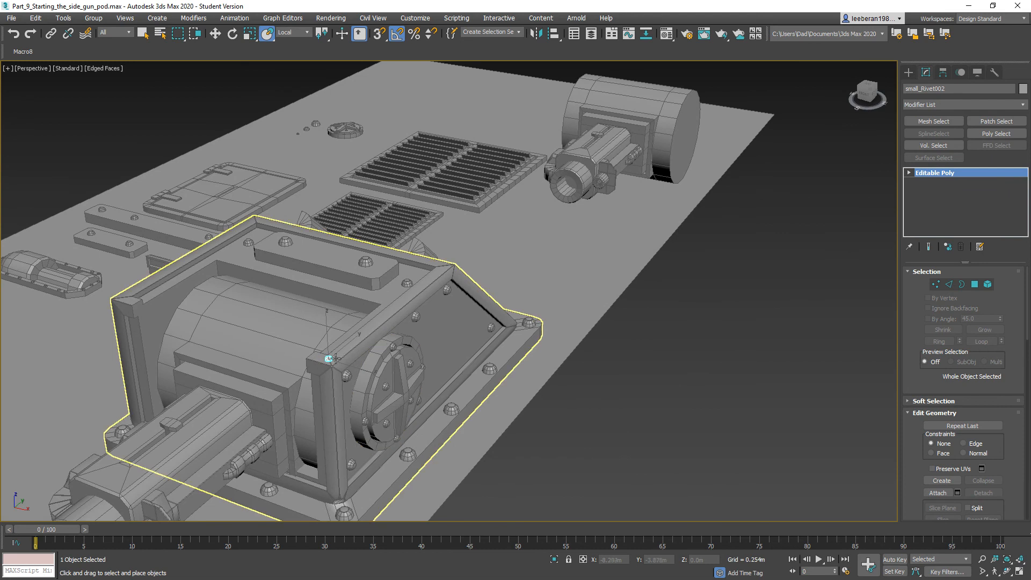
pyautogui.keyDown('shift'); pyautogui.moveTo(330, 359); pyautogui.dragTo(332, 380); pyautogui.keyUp('shift')
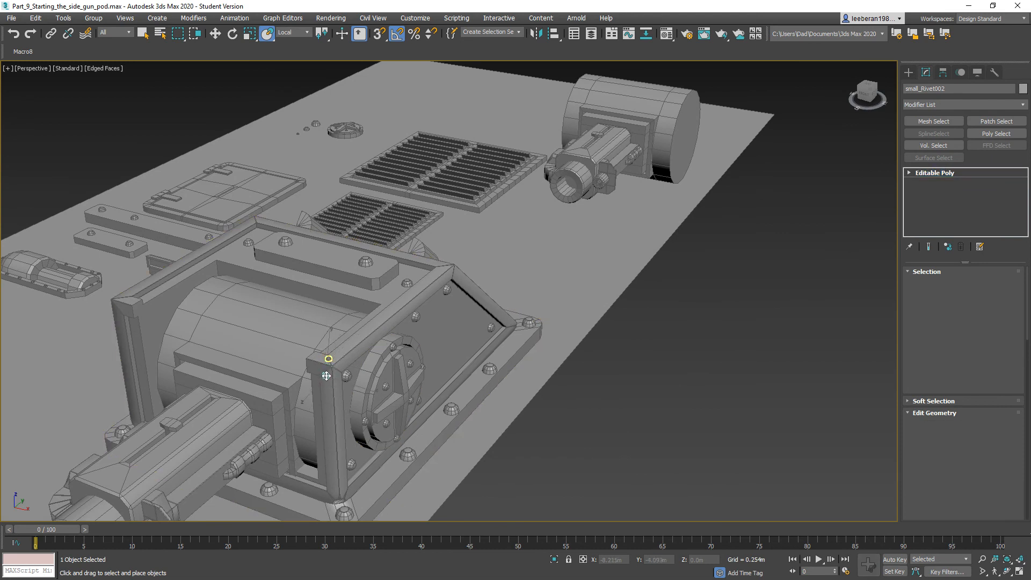
pyautogui.keyDown('shift'); pyautogui.moveTo(326, 376); pyautogui.dragTo(326, 376); pyautogui.keyUp('shift')
pyautogui.click(509, 339)
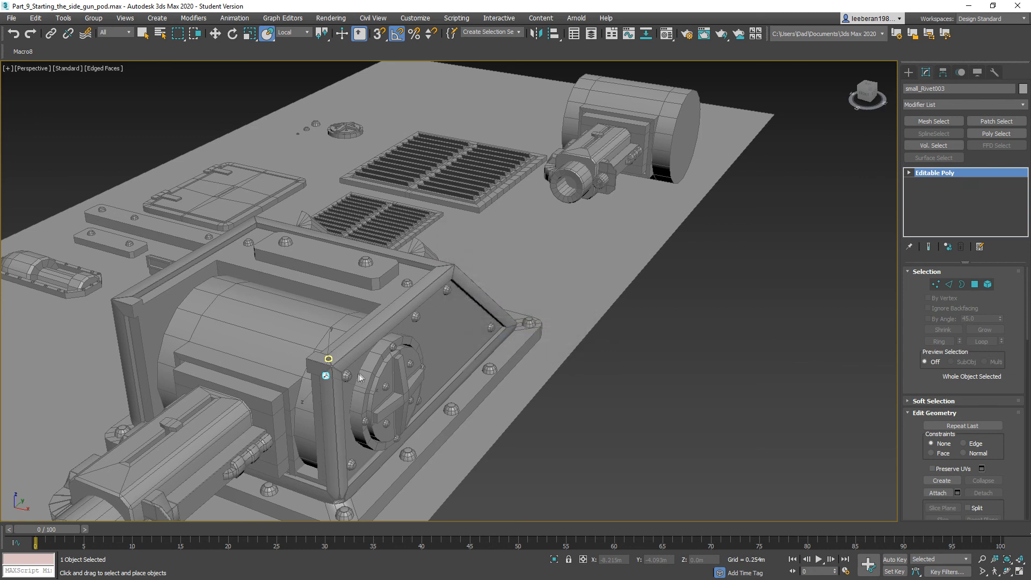
pyautogui.keyDown('shift'); pyautogui.moveTo(327, 377); pyautogui.dragTo(338, 371); pyautogui.keyUp('shift')
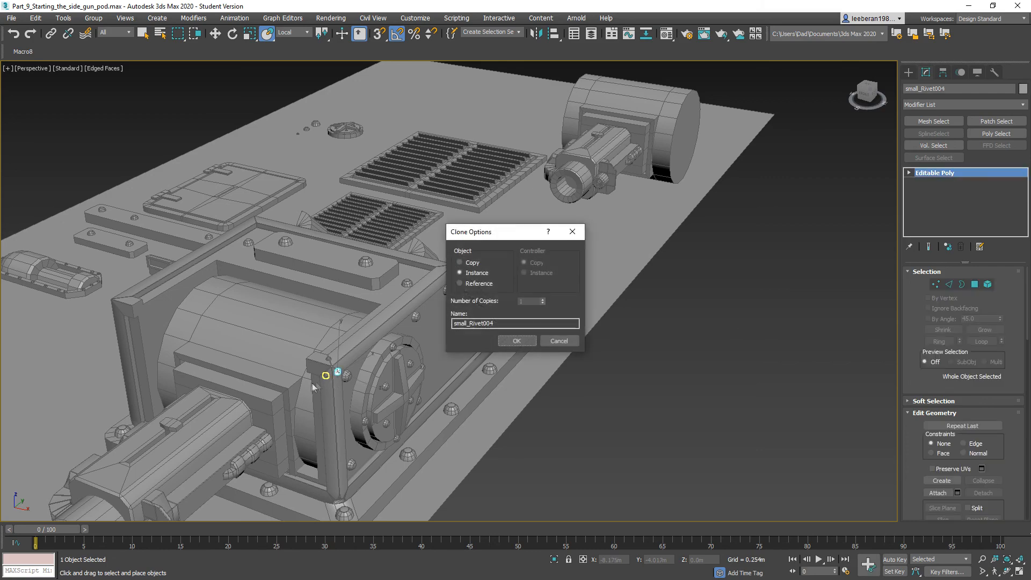
pyautogui.click(511, 340)
pyautogui.moveTo(336, 361)
pyautogui.keyDown('alt'); pyautogui.mouseDown(button='middle')
pyautogui.moveTo(396, 368)
pyautogui.moveTo(387, 383)
pyautogui.moveTo(508, 325)
pyautogui.moveTo(571, 319)
pyautogui.mouseUp(button='middle'); pyautogui.keyUp('alt')
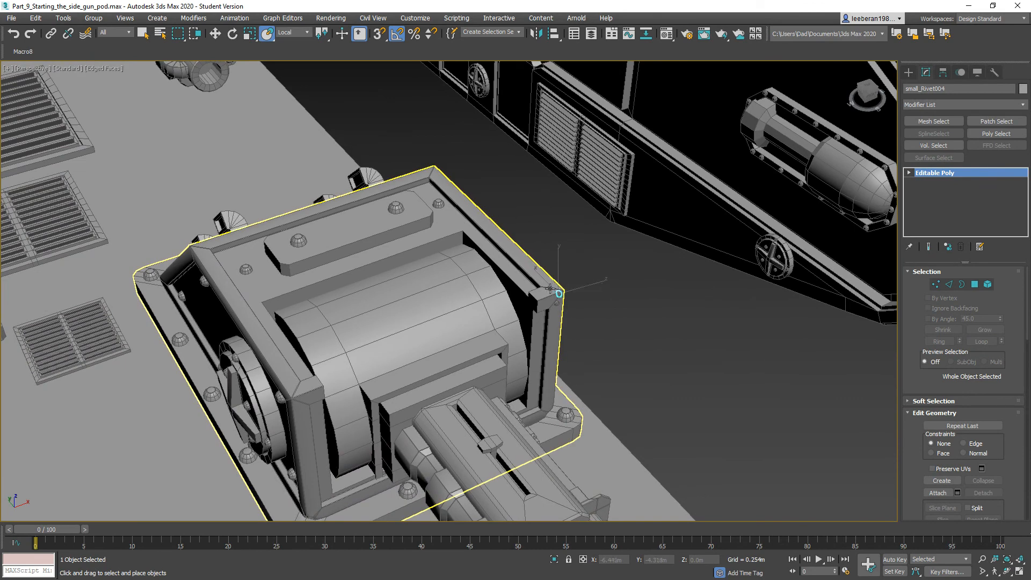
# Place instances of the small rivet on the top and front faces of the frame's other upper front corner, beside the bearing cap.
pyautogui.click(550, 287)
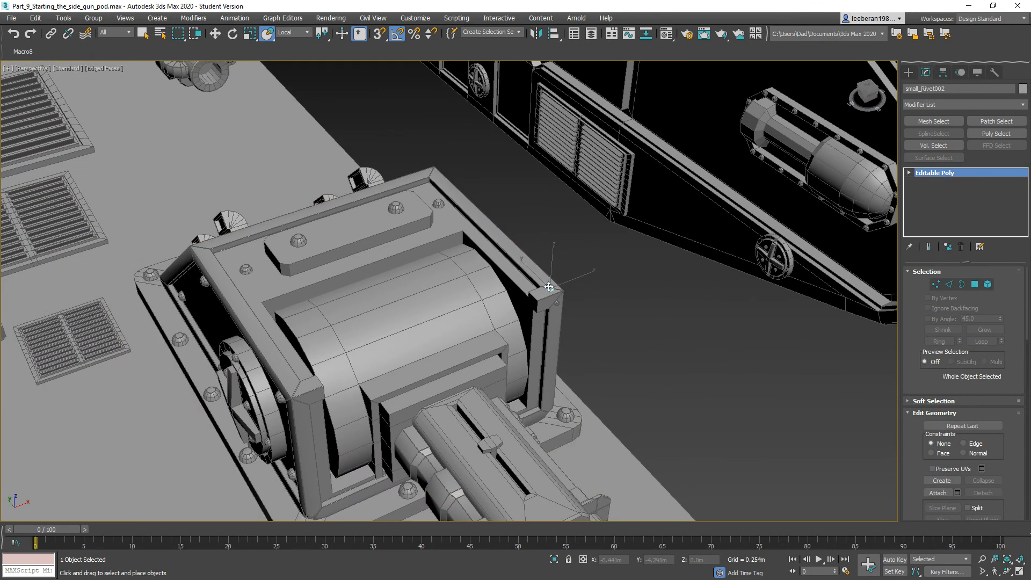
pyautogui.moveTo(550, 289)
pyautogui.keyDown('shift'); pyautogui.mouseDown()
pyautogui.moveTo(328, 365)
pyautogui.moveTo(308, 386)
pyautogui.mouseUp(); pyautogui.keyUp('shift')
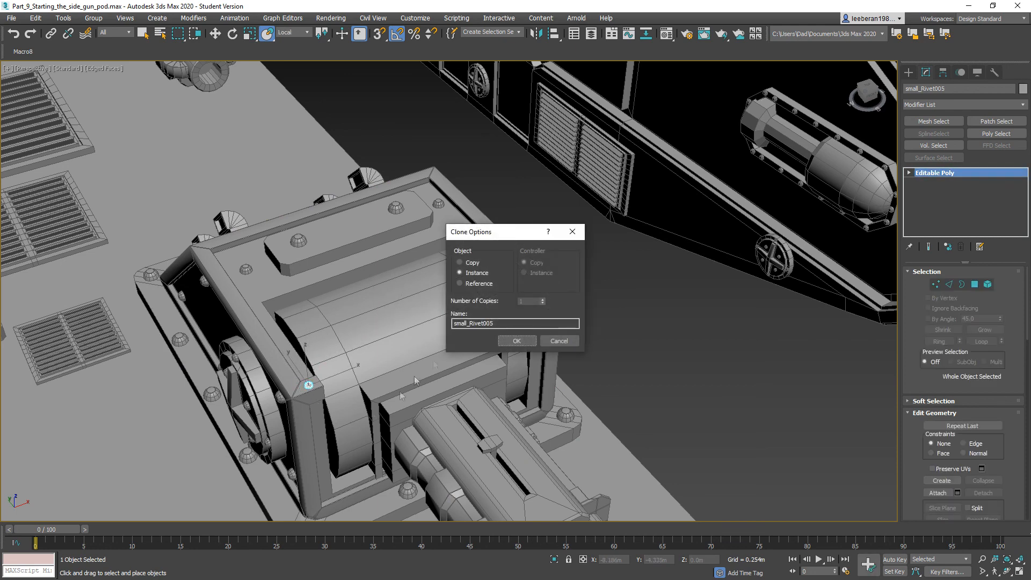
pyautogui.click(511, 340)
pyautogui.keyDown('alt'); pyautogui.moveTo(388, 419); pyautogui.dragTo(357, 284, button='middle'); pyautogui.keyUp('alt')
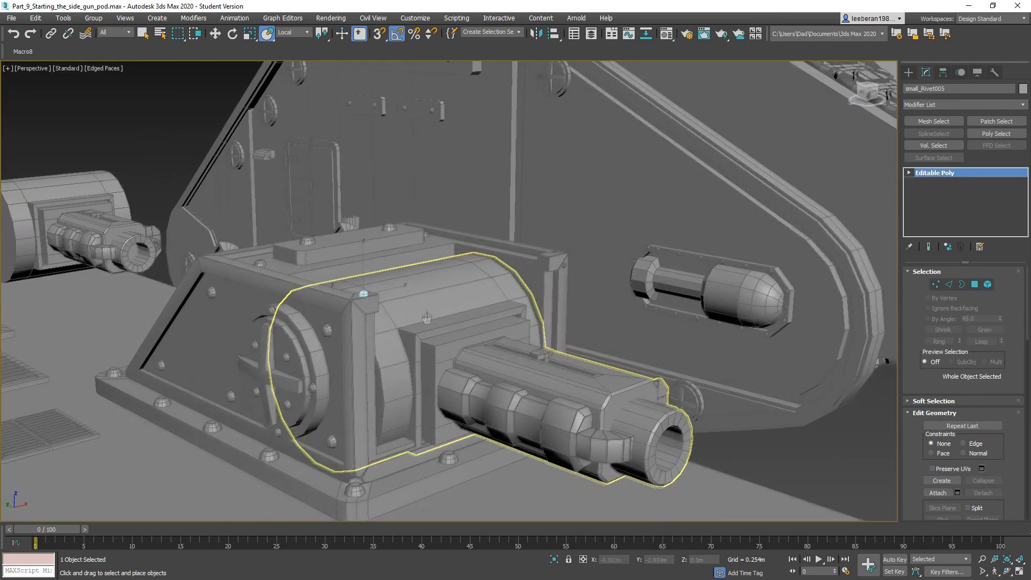
pyautogui.moveTo(363, 294); pyautogui.dragTo(369, 305)
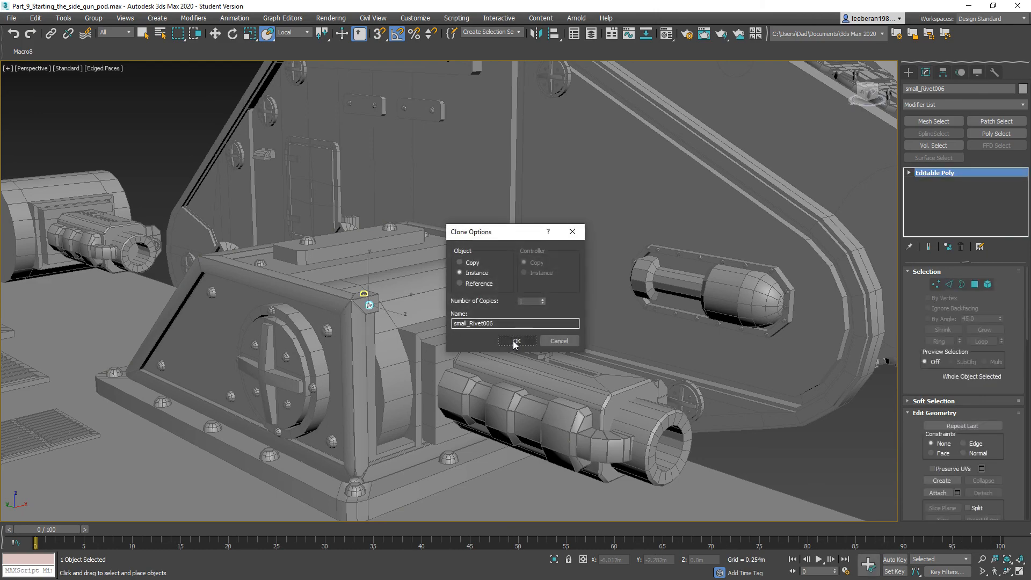
pyautogui.click(517, 339)
# Clone a front corner rivet as an instance onto the sloped rear frame's upper corner and nudge it slightly up into place.
pyautogui.moveTo(189, 344)
pyautogui.keyDown('alt'); pyautogui.mouseDown(button='middle')
pyautogui.moveTo(264, 371)
pyautogui.moveTo(400, 336)
pyautogui.moveTo(632, 345)
pyautogui.moveTo(650, 367)
pyautogui.mouseUp(button='middle'); pyautogui.keyUp('alt')
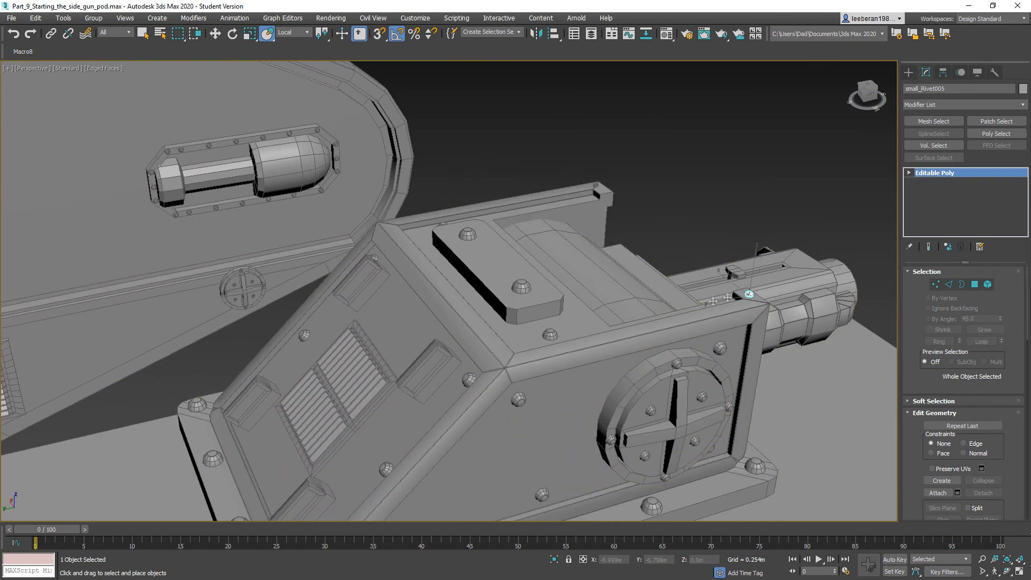
pyautogui.click(748, 294)
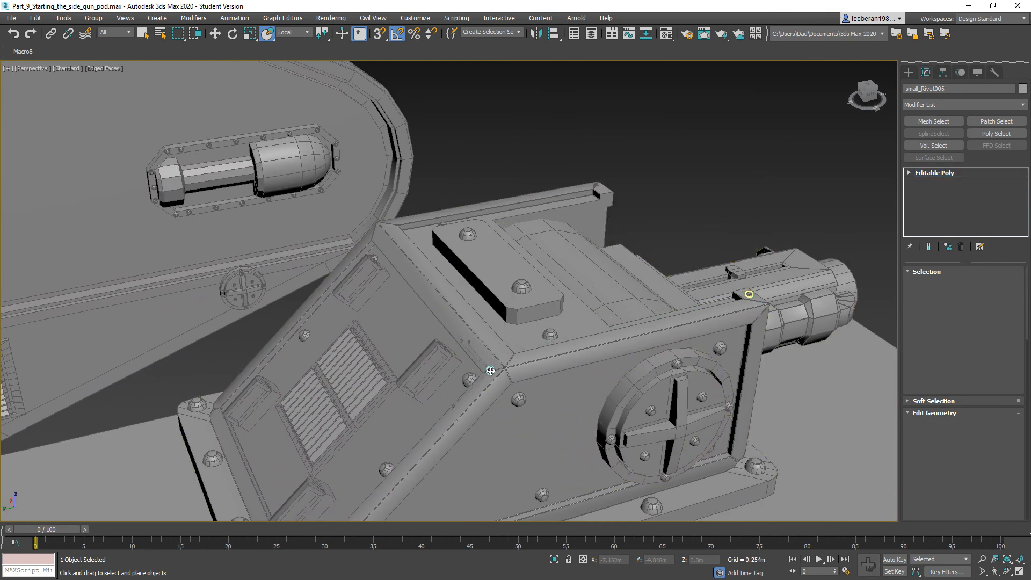
pyautogui.keyDown('shift'); pyautogui.moveTo(491, 370); pyautogui.dragTo(490, 370); pyautogui.keyUp('shift')
pyautogui.click(515, 341)
pyautogui.keyDown('alt'); pyautogui.moveTo(520, 421); pyautogui.dragTo(487, 438, button='middle'); pyautogui.keyUp('alt')
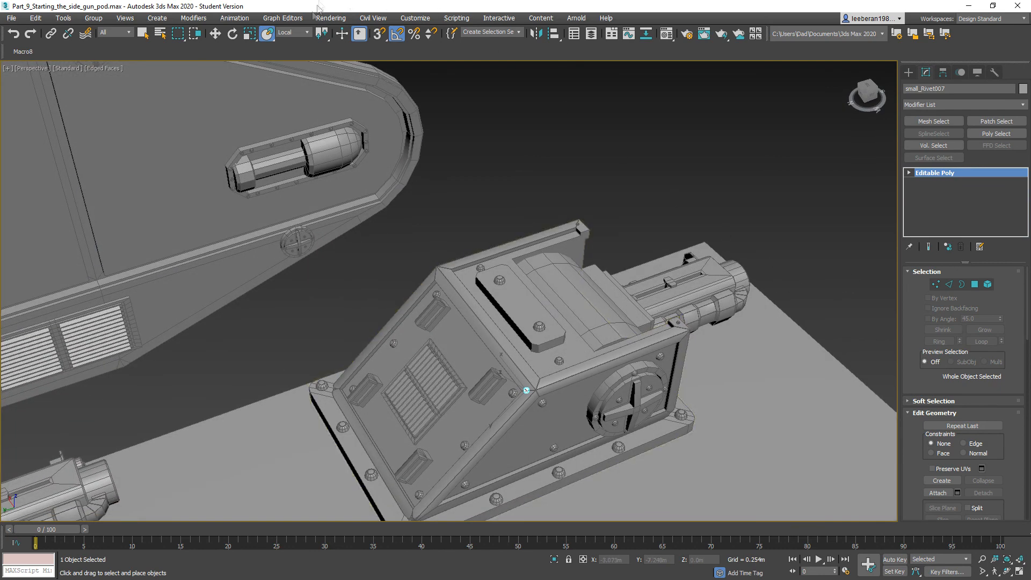
pyautogui.click(215, 33)
pyautogui.keyDown('alt'); pyautogui.moveTo(512, 374); pyautogui.dragTo(563, 365, button='middle'); pyautogui.keyUp('alt')
pyautogui.scroll(10, 564, 365)
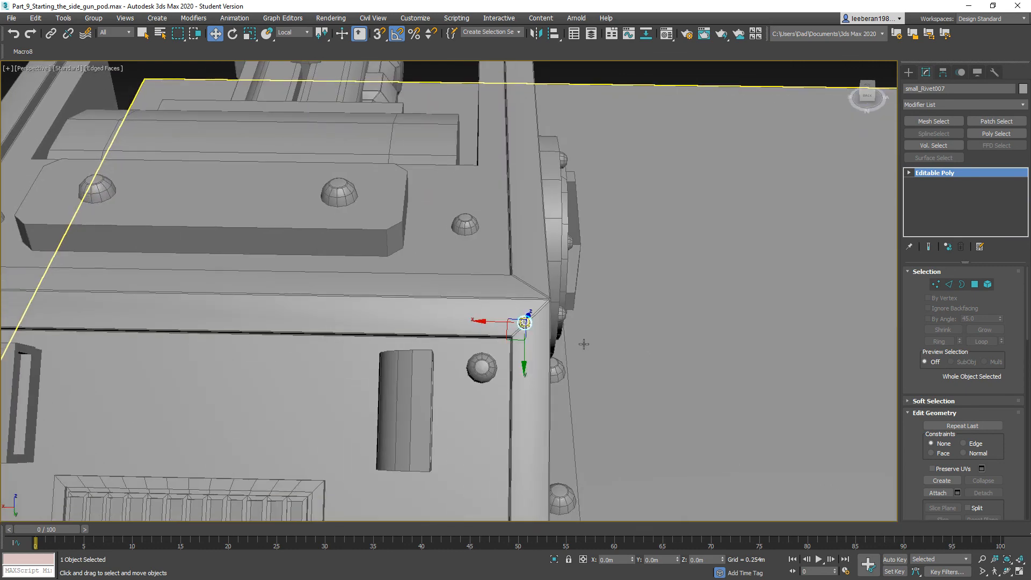
pyautogui.moveTo(525, 368); pyautogui.dragTo(525, 365)
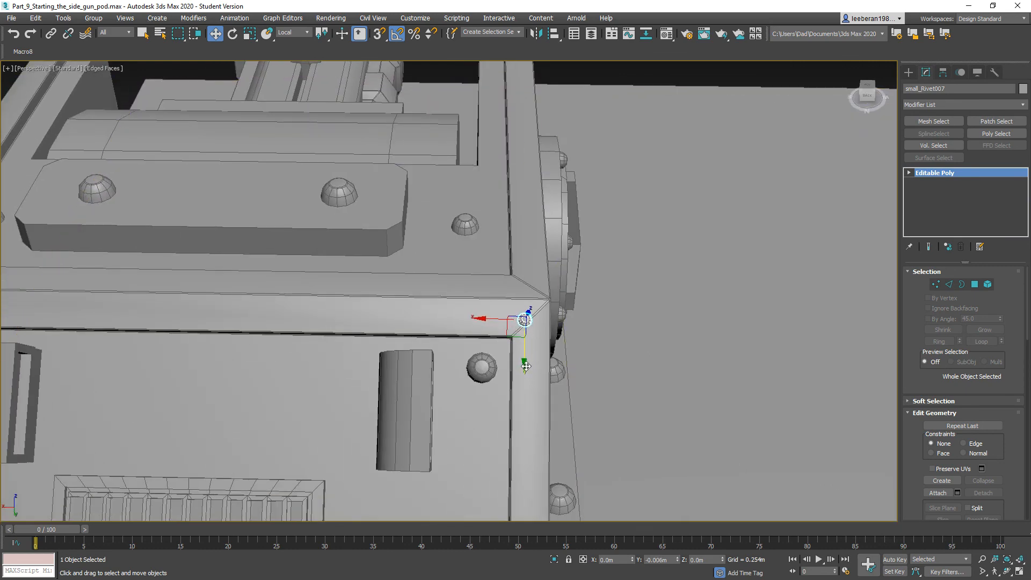
# Clone the rear corner rivet as a row of evenly spaced instances along the sloped frame's upper bar.
pyautogui.keyDown('shift'); pyautogui.moveTo(488, 318); pyautogui.dragTo(395, 301); pyautogui.keyUp('shift')
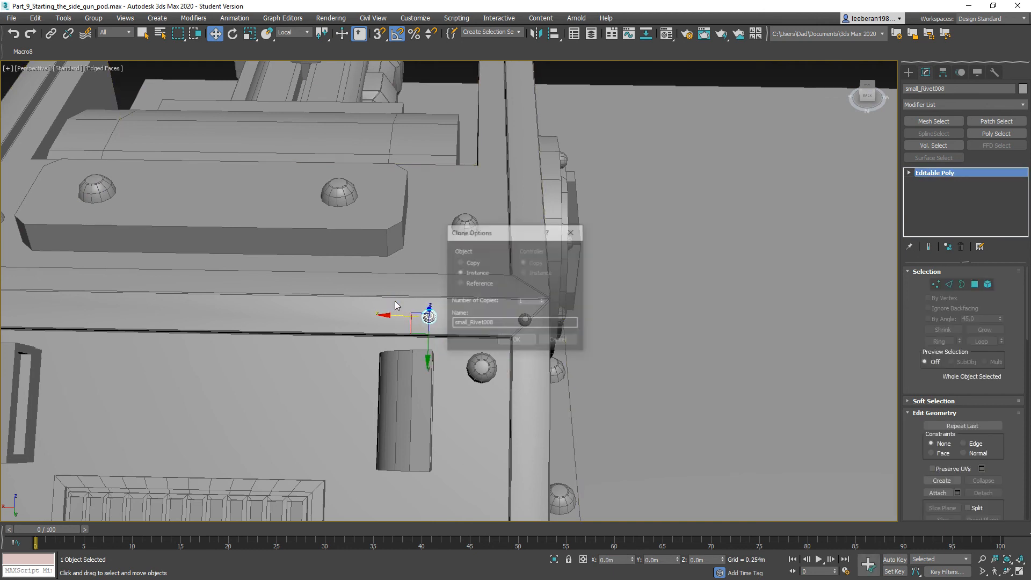
pyautogui.click(542, 299)
pyautogui.click(542, 299)
pyautogui.click(542, 299)
pyautogui.click(543, 299)
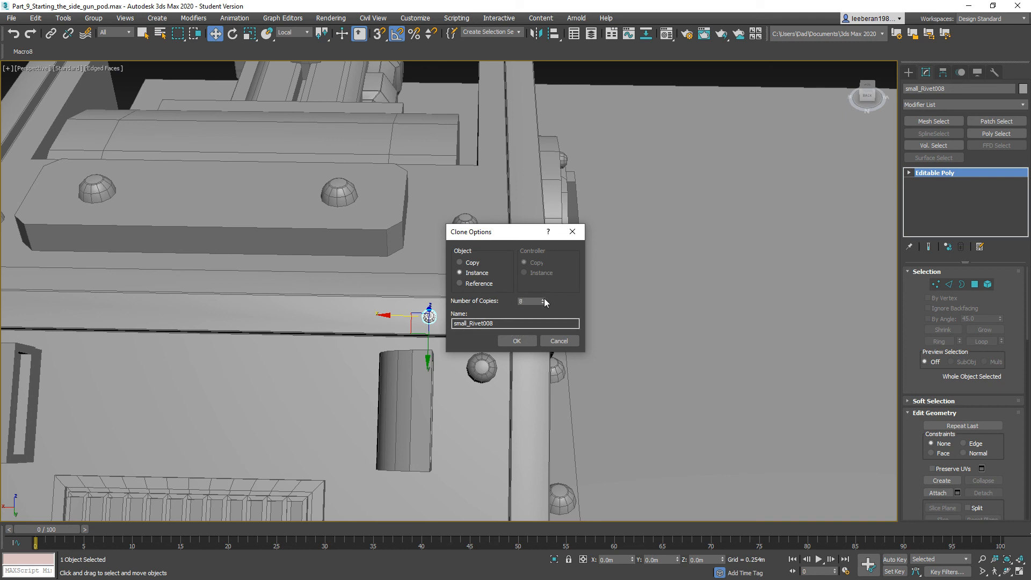
pyautogui.click(516, 341)
# Delete the four surplus rivets of the row that float beyond the pod's edge.
pyautogui.moveTo(309, 361); pyautogui.dragTo(720, 340, button='middle')
pyautogui.moveTo(340, 329); pyautogui.dragTo(414, 350, button='middle')
pyautogui.moveTo(36, 205); pyautogui.dragTo(263, 330)
pyautogui.moveTo(420, 404); pyautogui.dragTo(418, 404)
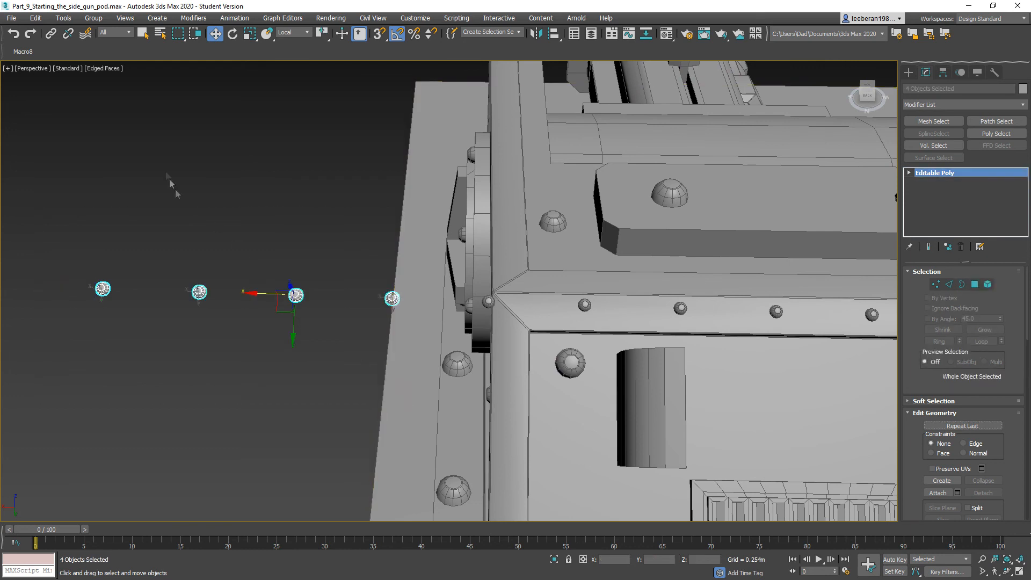
pyautogui.press('Delete')
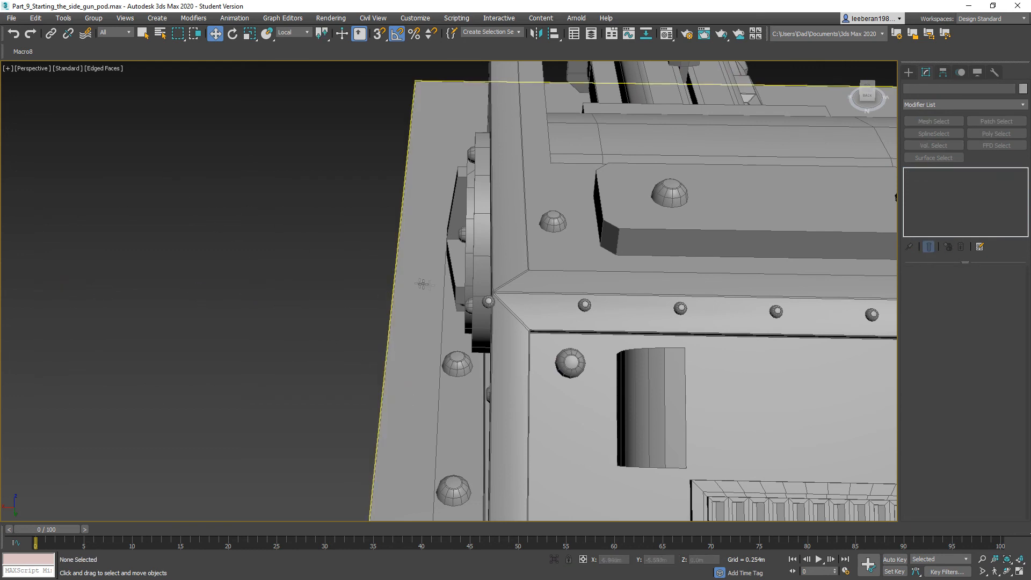
# Slide the row's last rivet inward along the bar onto the frame's corner.
pyautogui.click(488, 302)
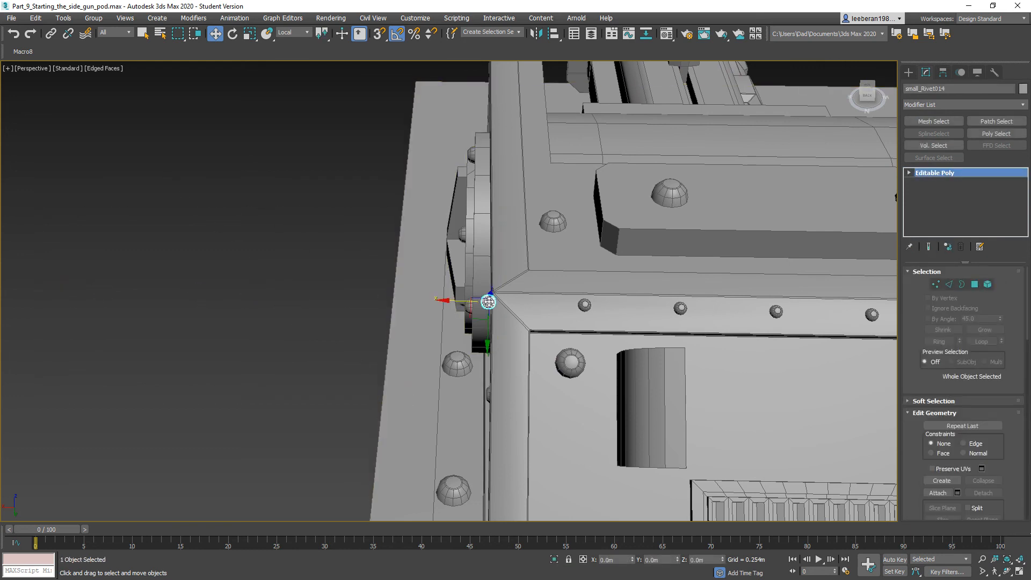
pyautogui.click(447, 301)
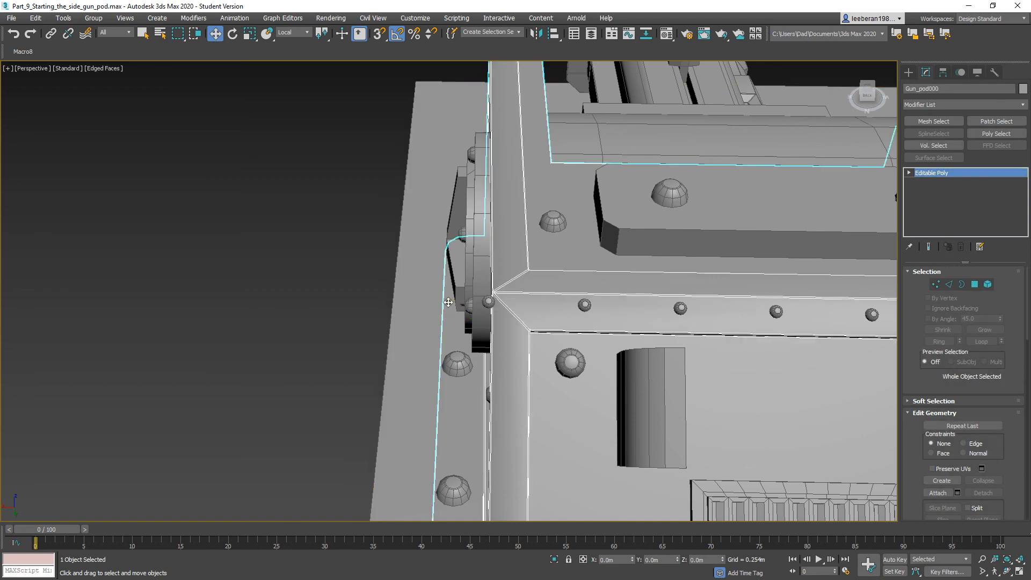
pyautogui.click(488, 302)
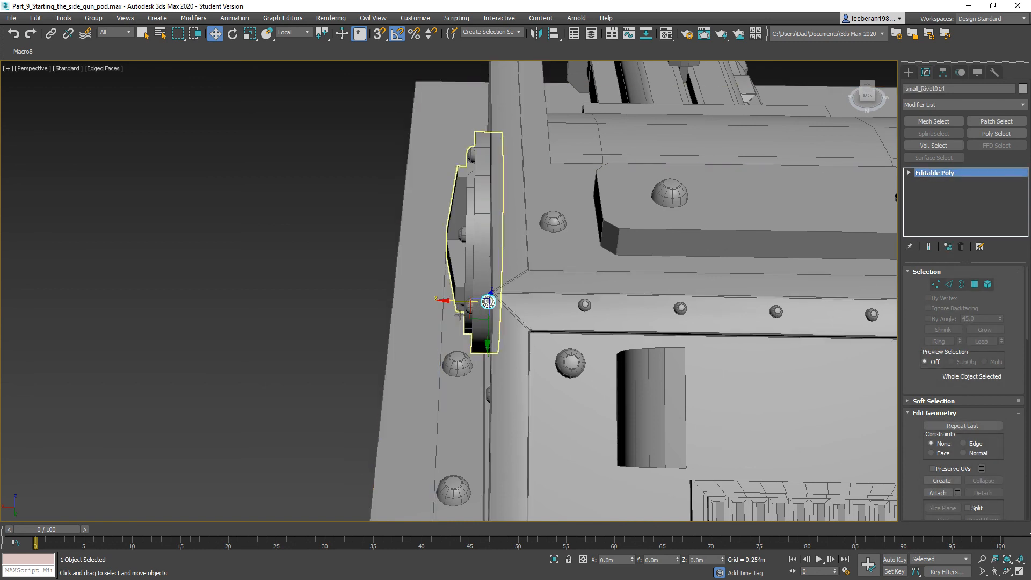
pyautogui.moveTo(449, 300); pyautogui.dragTo(472, 306)
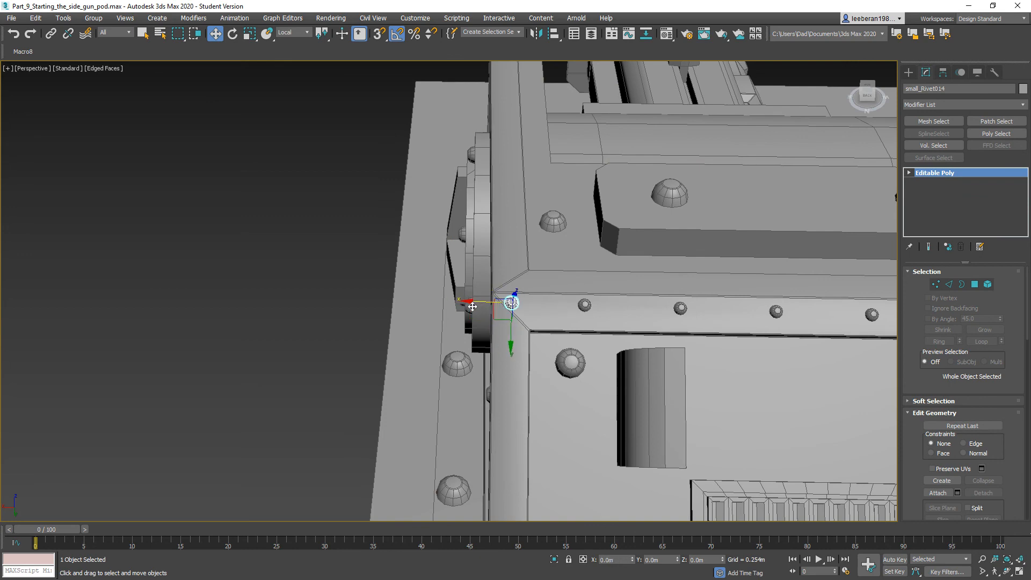
# Lower the rivets in the far half of the upper bar's row one by one to center them on the bar.
pyautogui.moveTo(656, 356); pyautogui.dragTo(388, 344, button='middle')
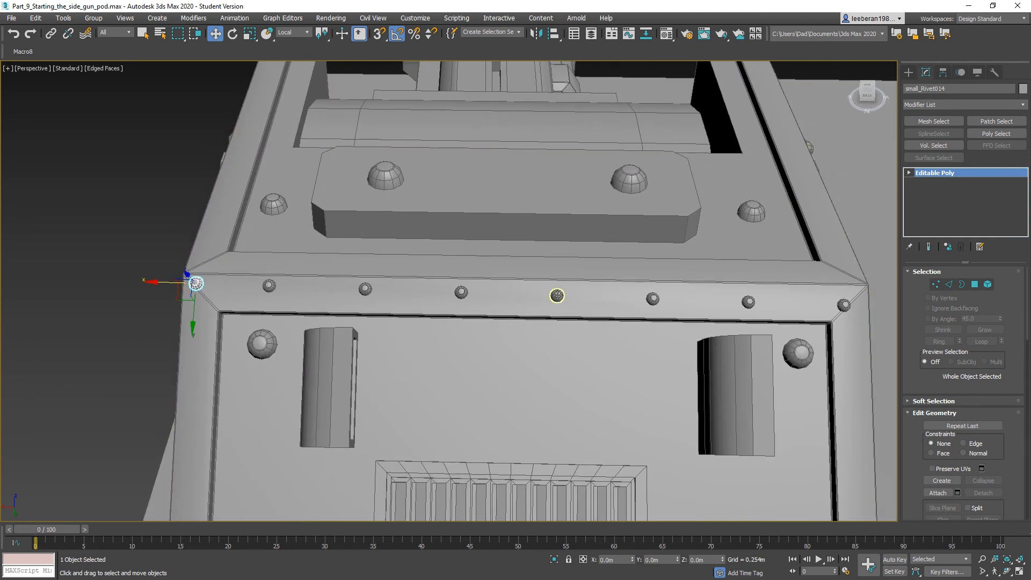
pyautogui.click(557, 294)
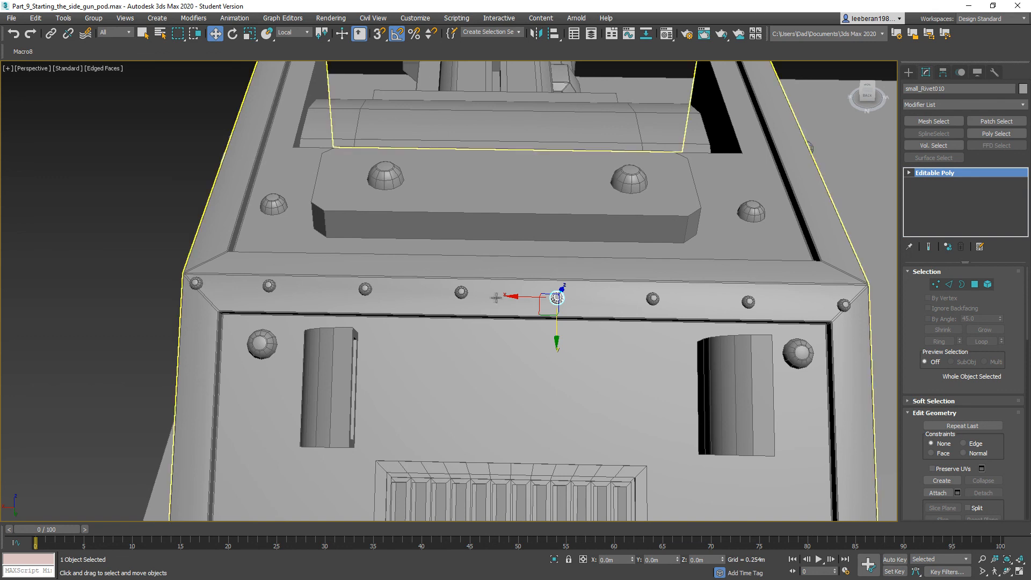
pyautogui.click(460, 291)
pyautogui.moveTo(458, 325); pyautogui.dragTo(460, 328)
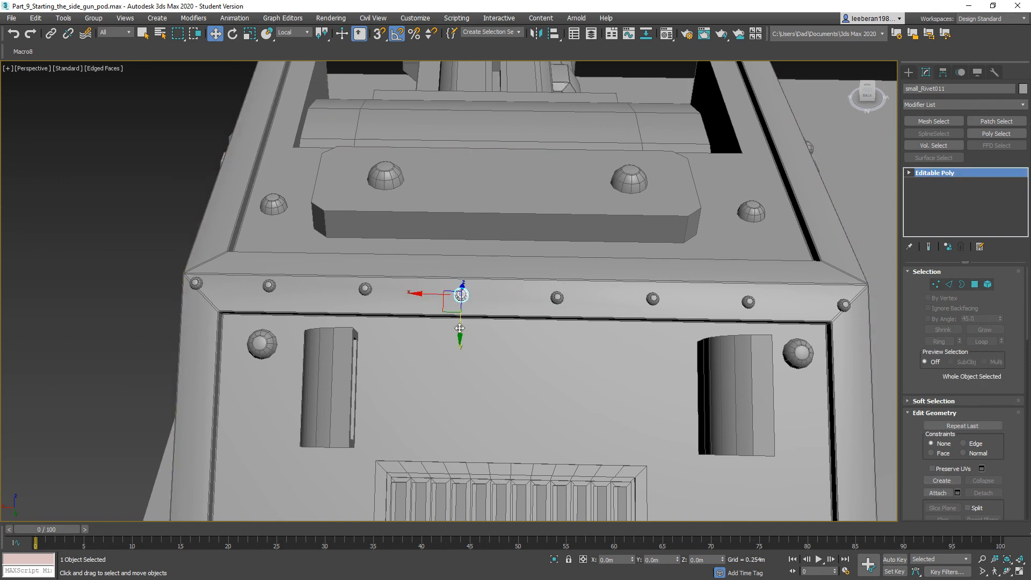
pyautogui.click(365, 289)
pyautogui.moveTo(362, 325); pyautogui.dragTo(363, 332)
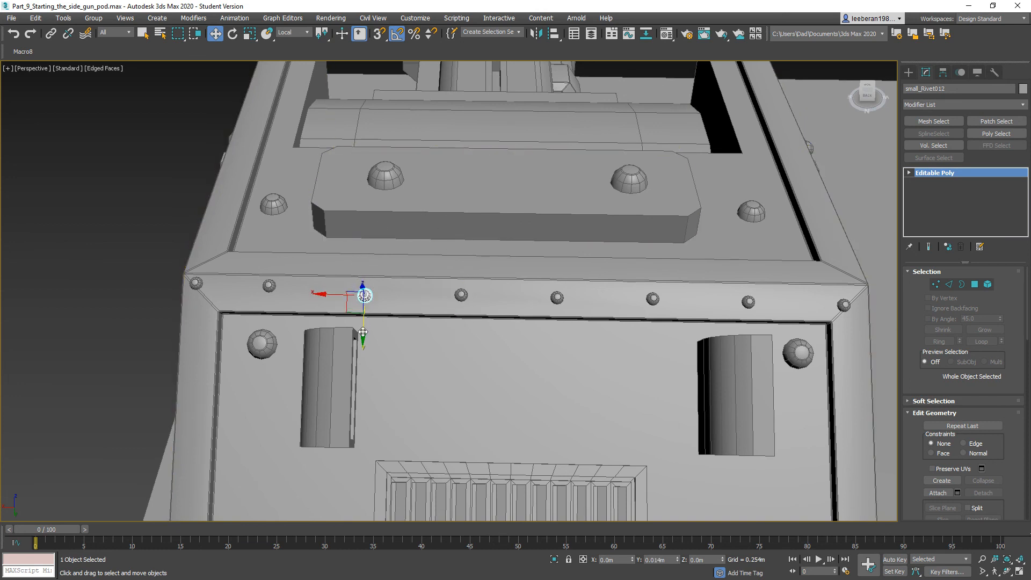
pyautogui.click(268, 286)
pyautogui.moveTo(266, 329); pyautogui.dragTo(265, 333)
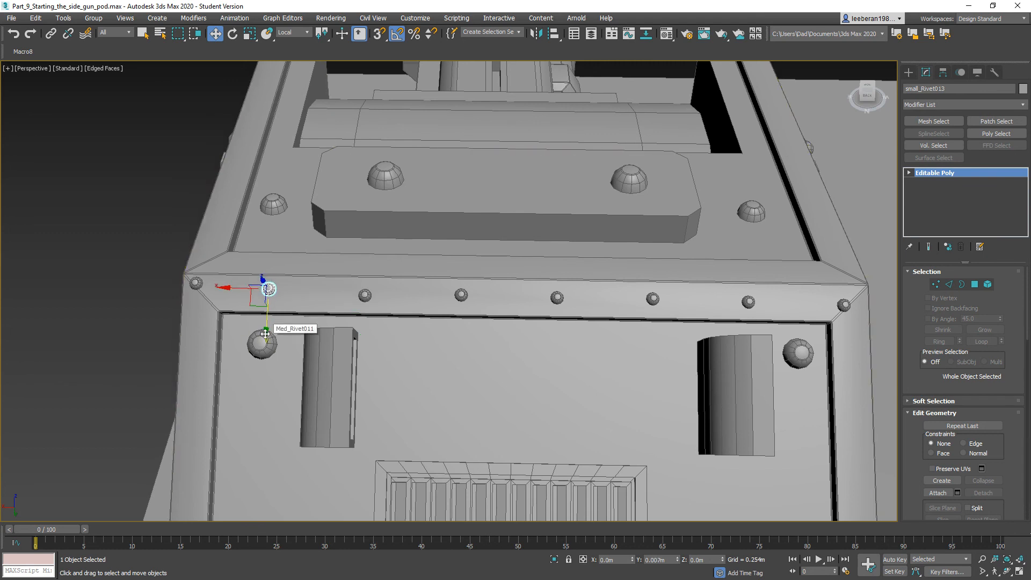
pyautogui.click(196, 284)
pyautogui.moveTo(194, 327); pyautogui.dragTo(192, 336)
# Clone the two corner rivets together as 8 instances each down the sloped frame's side bars.
pyautogui.moveTo(518, 444); pyautogui.dragTo(449, 276, button='middle')
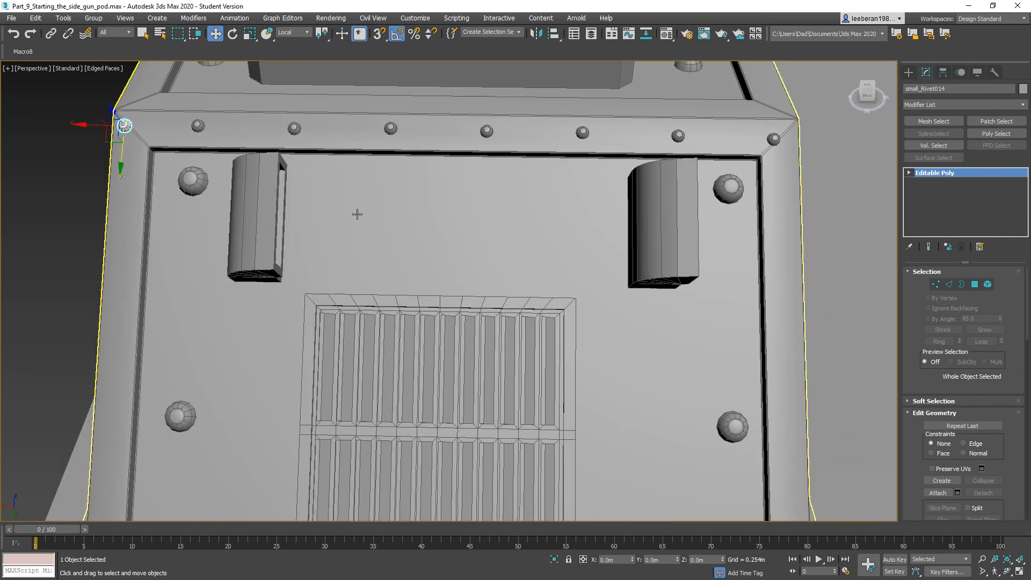
pyautogui.keyDown('ctrl'); pyautogui.click(774, 138); pyautogui.keyUp('ctrl')
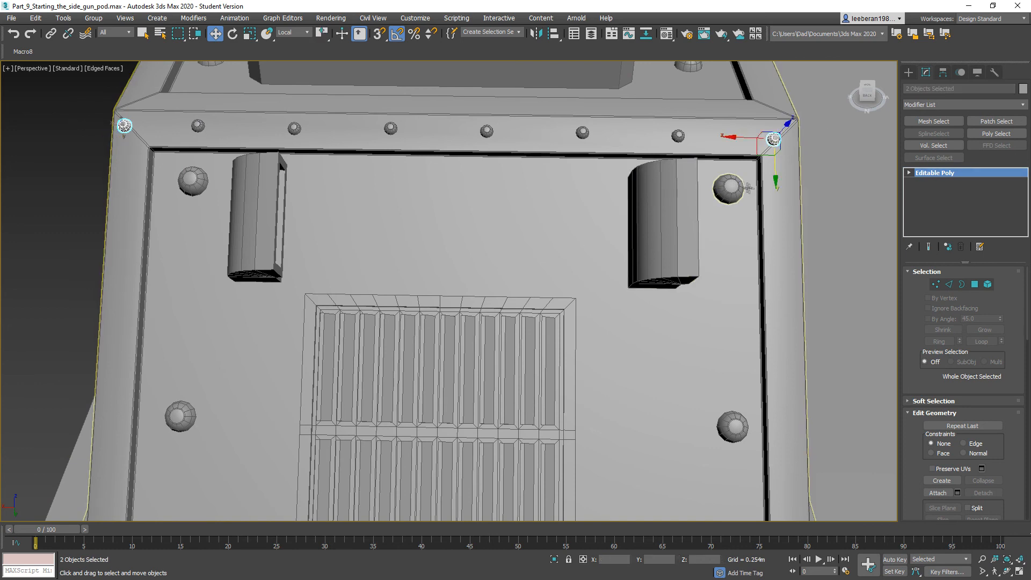
pyautogui.moveTo(775, 179); pyautogui.dragTo(781, 250)
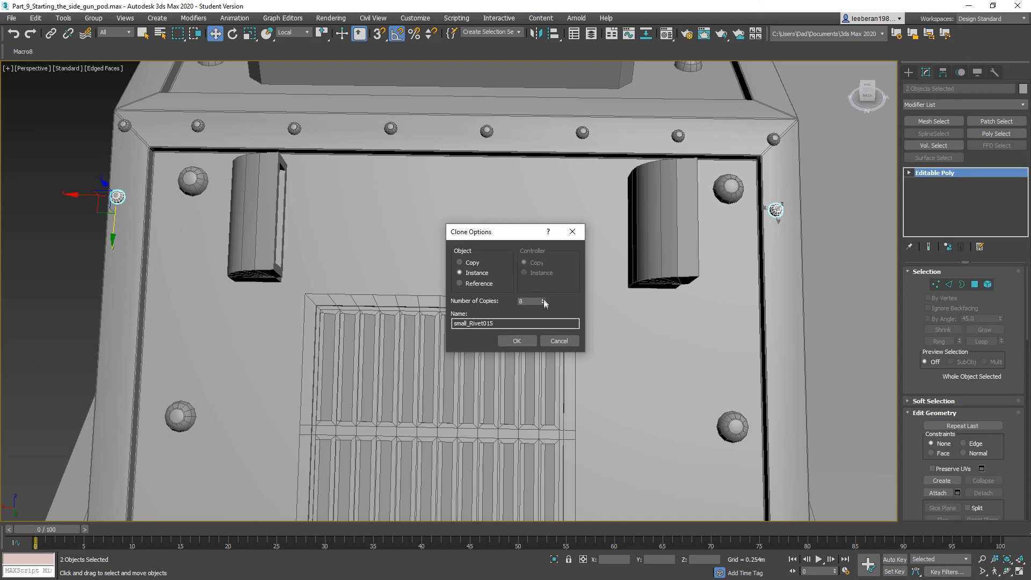
pyautogui.click(516, 341)
pyautogui.moveTo(626, 481); pyautogui.dragTo(583, 354, button='middle')
pyautogui.scroll(-5, 583, 355)
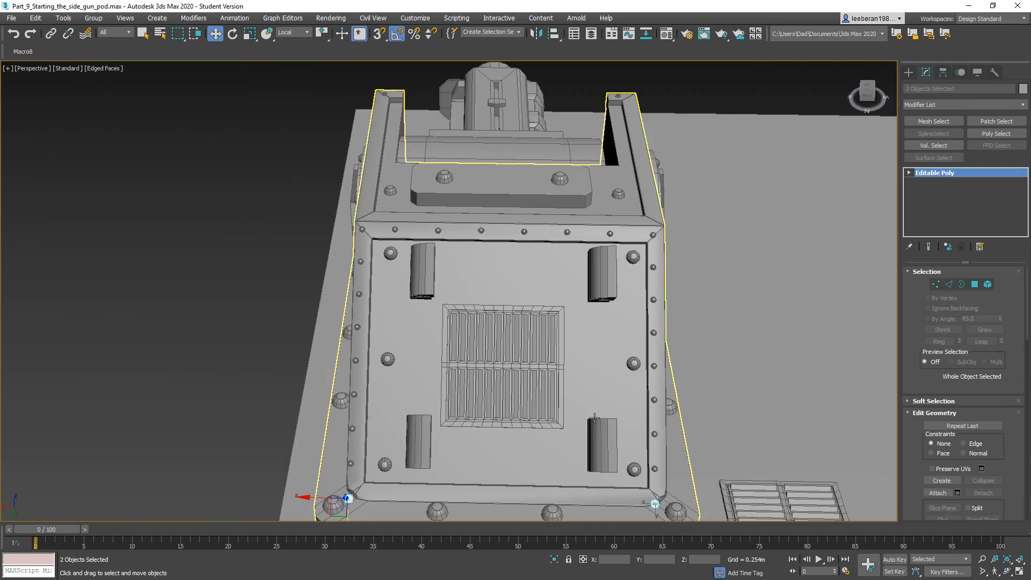
# Move the lowest pair of cloned rivets up and inward so each sits on a lower corner of the sloped frame.
pyautogui.moveTo(616, 428); pyautogui.dragTo(631, 403, button='middle')
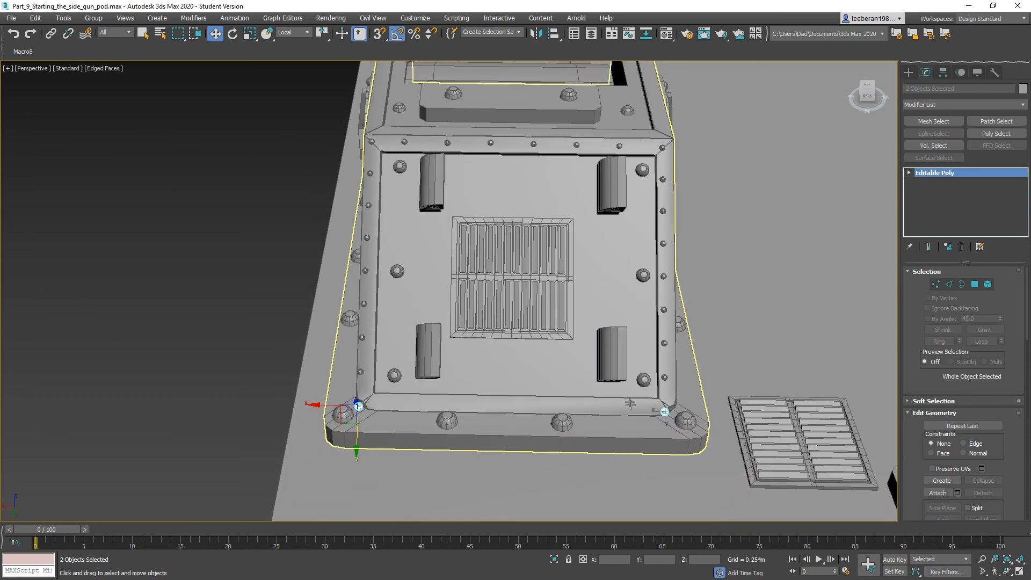
pyautogui.scroll(3, 629, 419)
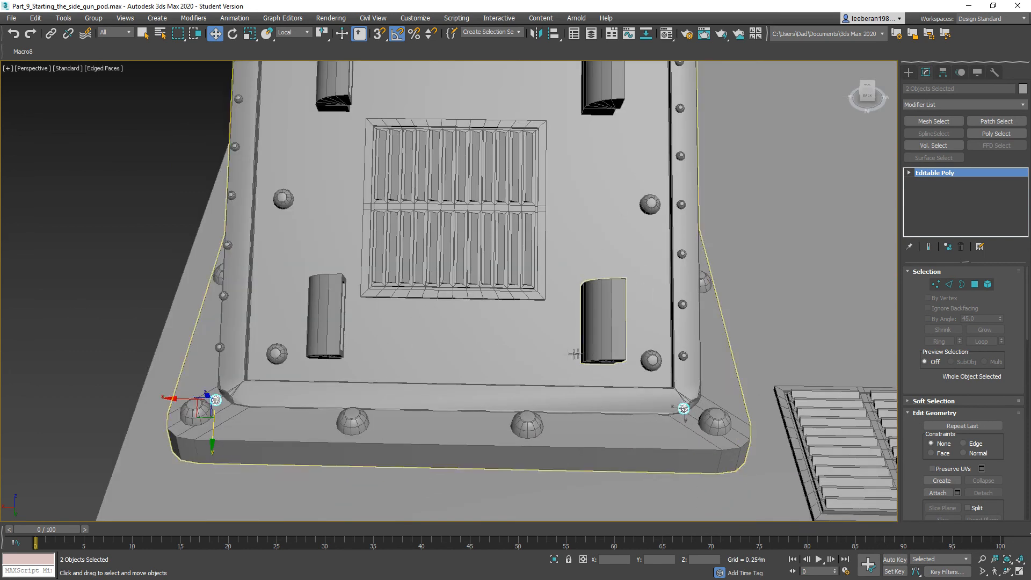
pyautogui.moveTo(212, 443)
pyautogui.mouseDown()
pyautogui.moveTo(221, 418)
pyautogui.moveTo(223, 429)
pyautogui.mouseUp()
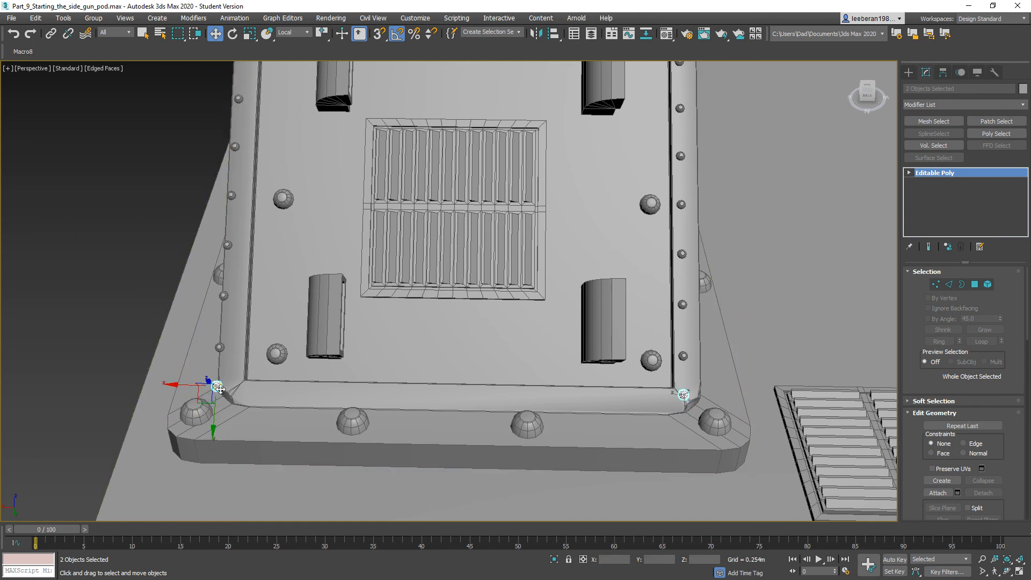
pyautogui.moveTo(175, 384); pyautogui.dragTo(194, 381)
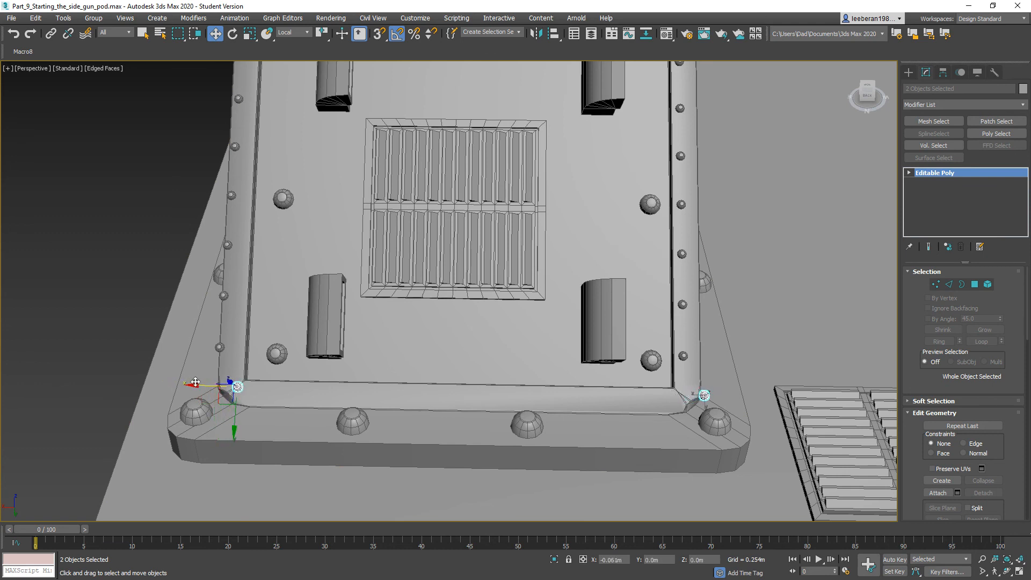
pyautogui.click(701, 399)
pyautogui.click(704, 395)
pyautogui.moveTo(654, 390); pyautogui.dragTo(641, 396)
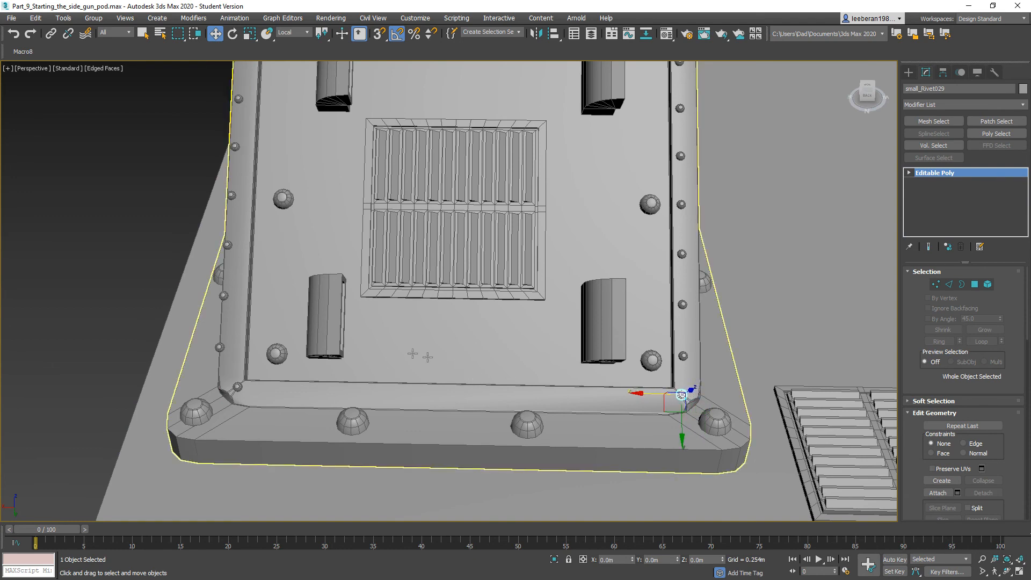
# Shift the four side-bar rivets just above the frame's lower left corner inward by about 0.015 m.
pyautogui.moveTo(358, 352); pyautogui.dragTo(481, 398, button='middle')
pyautogui.click(347, 394)
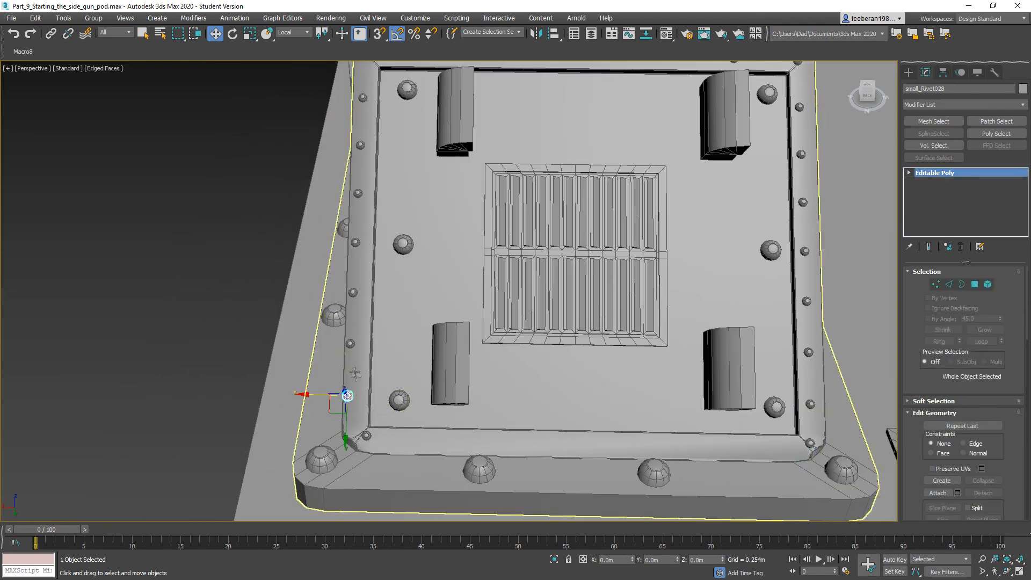
pyautogui.keyDown('ctrl'); pyautogui.click(356, 342); pyautogui.keyUp('ctrl')
pyautogui.keyDown('ctrl'); pyautogui.click(354, 292); pyautogui.keyUp('ctrl')
pyautogui.keyDown('ctrl'); pyautogui.click(356, 242); pyautogui.keyUp('ctrl')
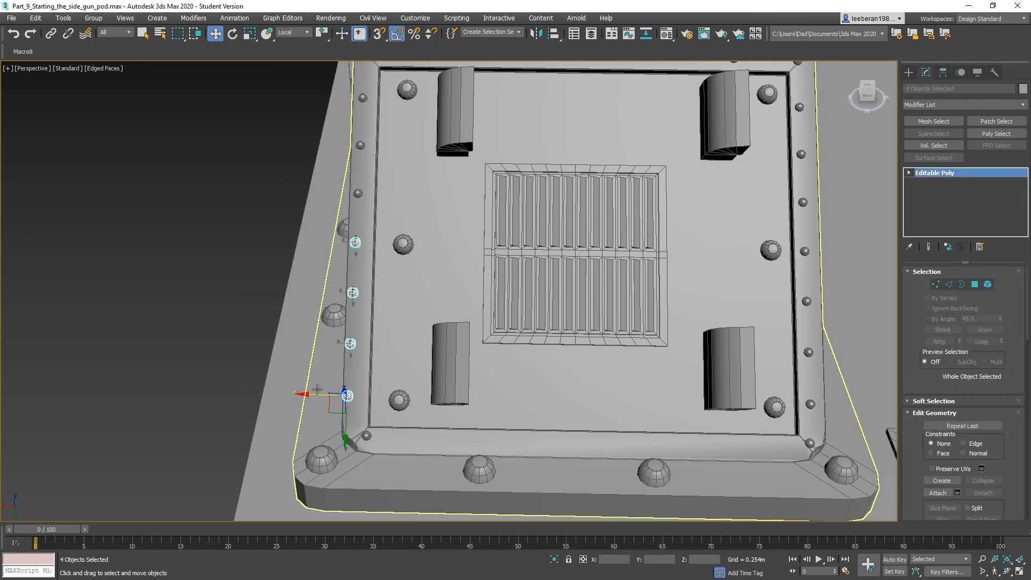
pyautogui.moveTo(306, 396); pyautogui.dragTo(312, 396)
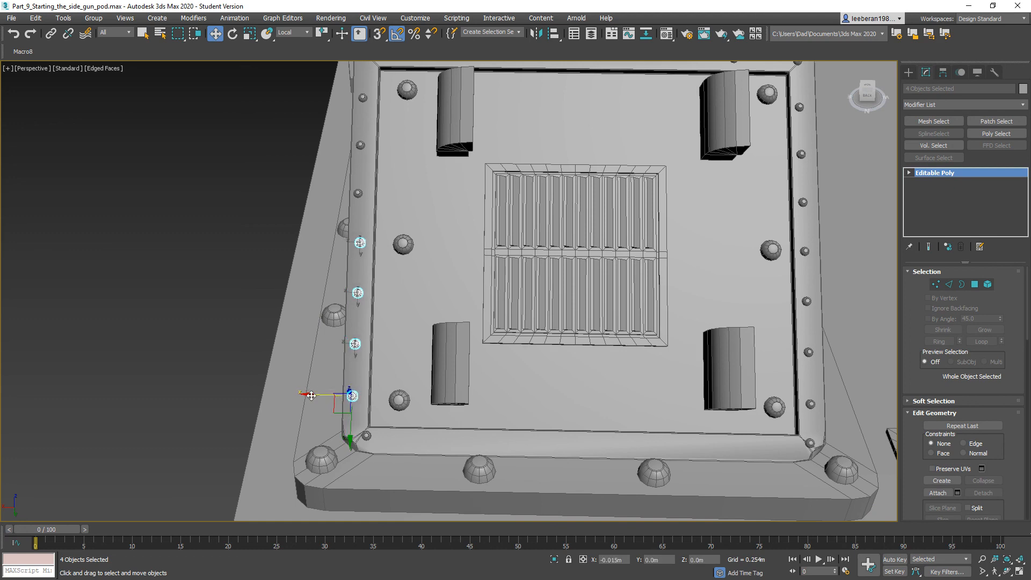
pyautogui.moveTo(439, 263); pyautogui.dragTo(448, 340, button='middle')
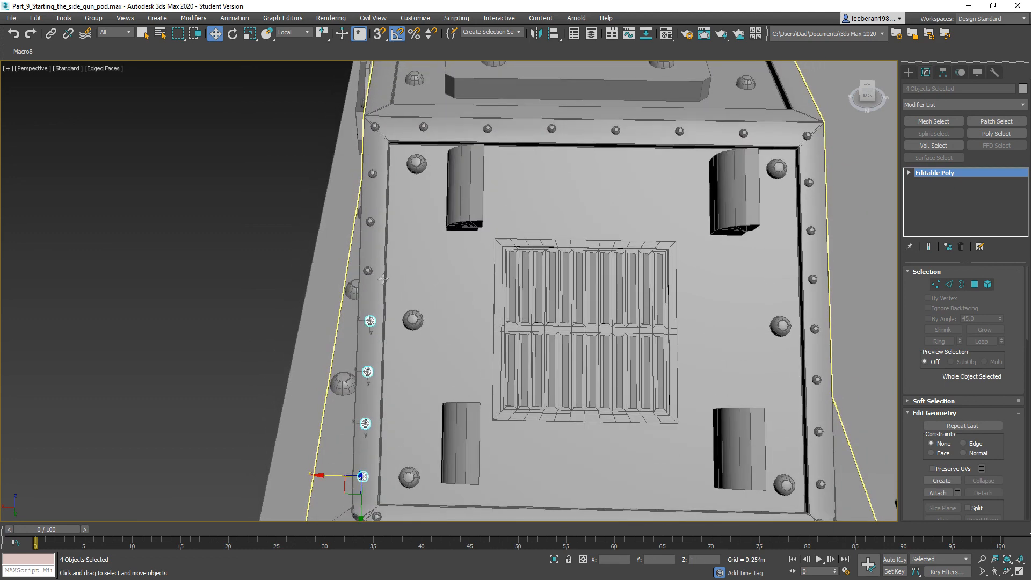
# Shift the fourth rivet from the top of the sloped frame's left side bar slightly inward, in line with those below it.
pyautogui.click(367, 270)
pyautogui.moveTo(338, 269); pyautogui.dragTo(340, 270)
pyautogui.moveTo(760, 380); pyautogui.dragTo(403, 347, button='middle')
pyautogui.scroll(-4, 595, 455)
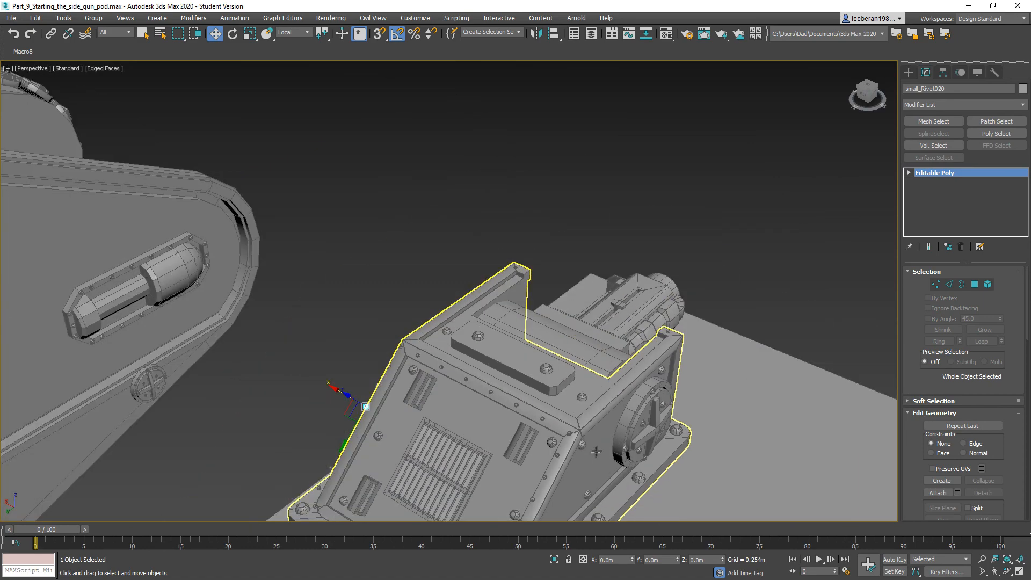
# Shift the six rivets in the middle and lower part of the sloped frame's right side bar outward together by about 0.02 m.
pyautogui.keyDown('alt'); pyautogui.moveTo(595, 455); pyautogui.dragTo(653, 425, button='middle'); pyautogui.keyUp('alt')
pyautogui.scroll(5, 652, 425)
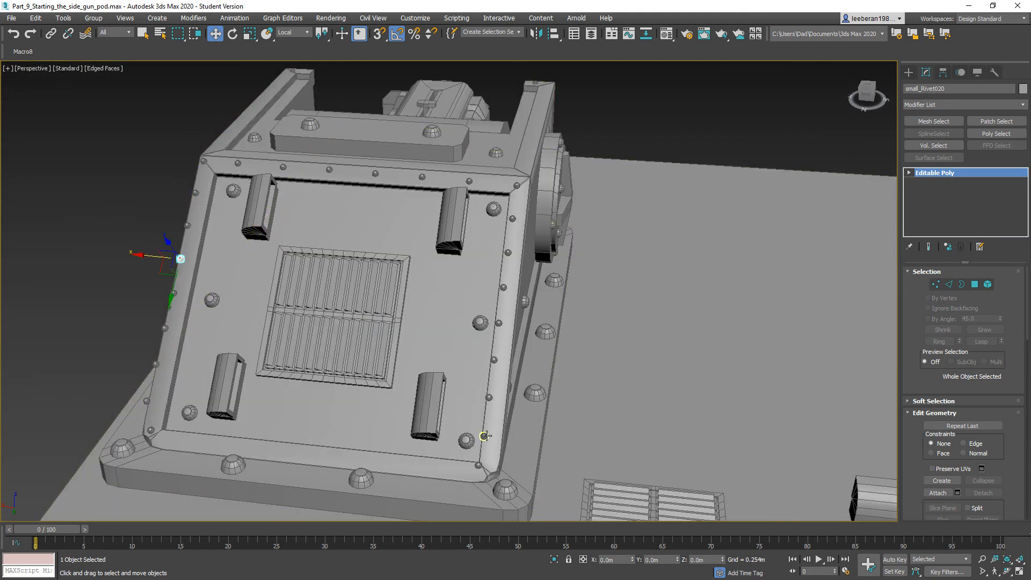
pyautogui.click(484, 436)
pyautogui.keyDown('ctrl'); pyautogui.click(488, 397); pyautogui.keyUp('ctrl')
pyautogui.keyDown('ctrl'); pyautogui.click(494, 359); pyautogui.keyUp('ctrl')
pyautogui.keyDown('ctrl'); pyautogui.click(499, 323); pyautogui.keyUp('ctrl')
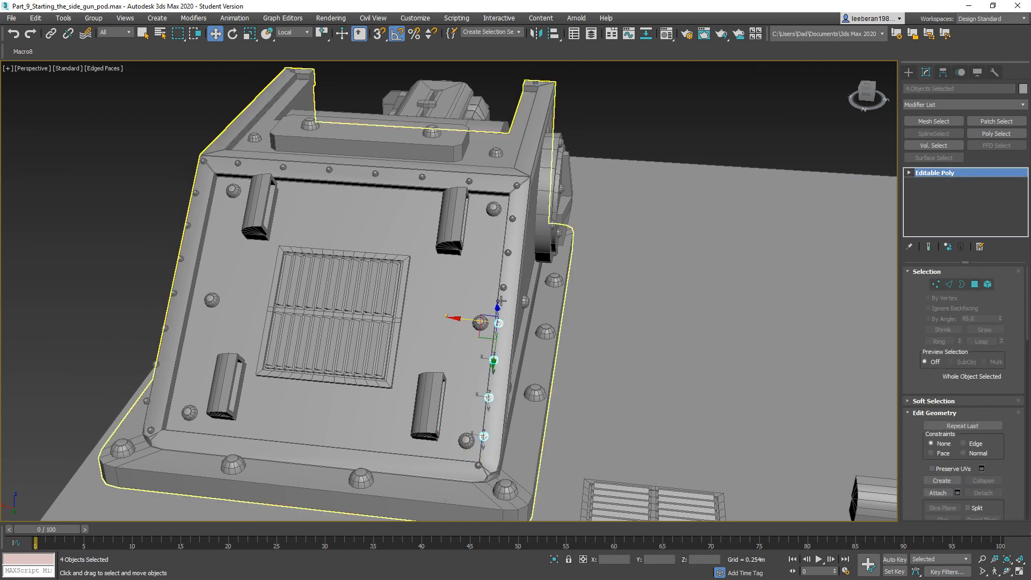
pyautogui.keyDown('ctrl'); pyautogui.click(509, 253); pyautogui.keyUp('ctrl')
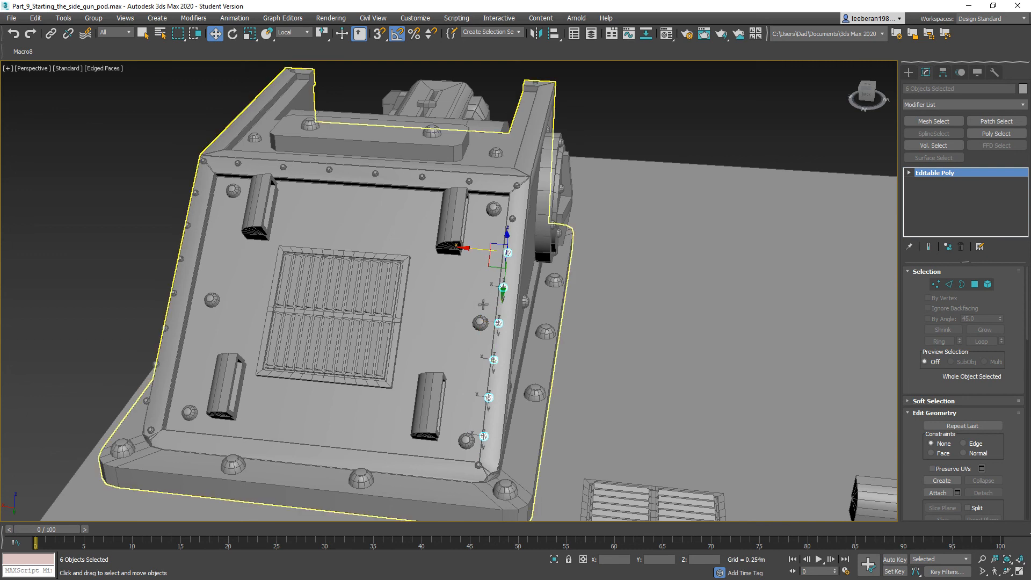
pyautogui.moveTo(473, 248); pyautogui.dragTo(478, 248)
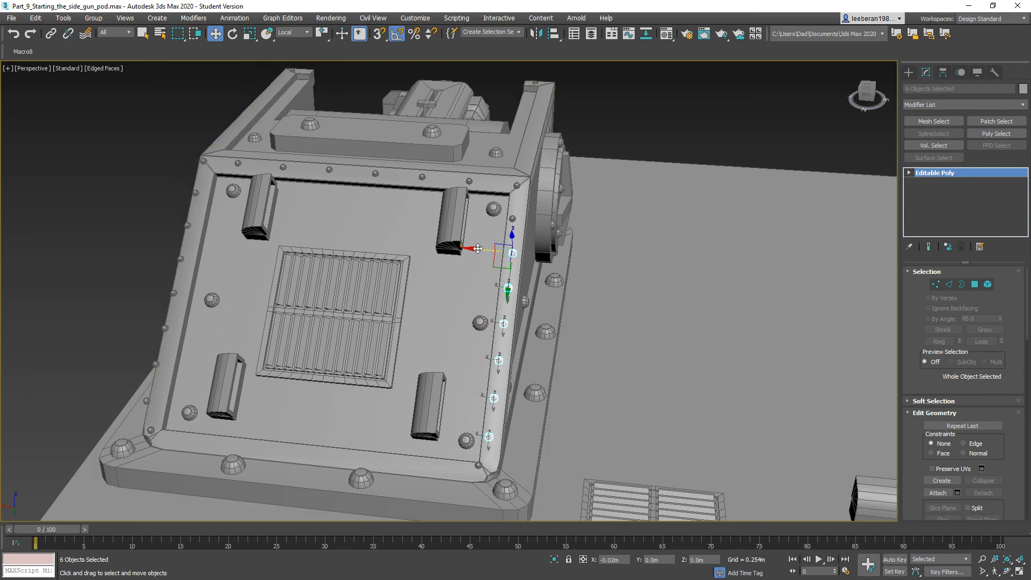
# Nudge the rivet just below the sloped frame's upper right corner slightly outward to center it on the side bar.
pyautogui.click(513, 218)
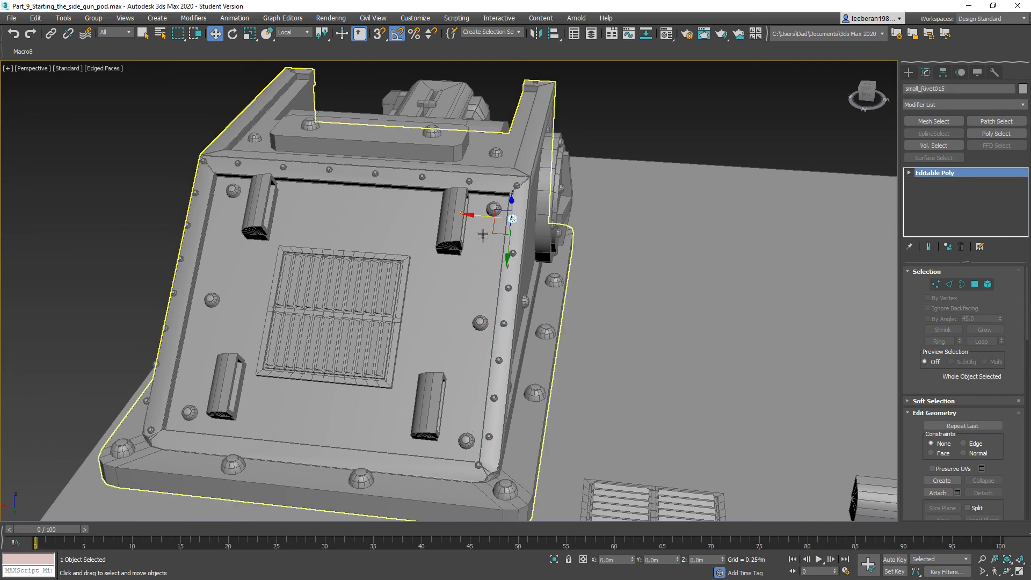
pyautogui.moveTo(478, 219); pyautogui.dragTo(482, 215)
pyautogui.keyDown('alt'); pyautogui.moveTo(632, 281); pyautogui.dragTo(568, 310, button='middle'); pyautogui.keyUp('alt')
pyautogui.scroll(-4, 568, 310)
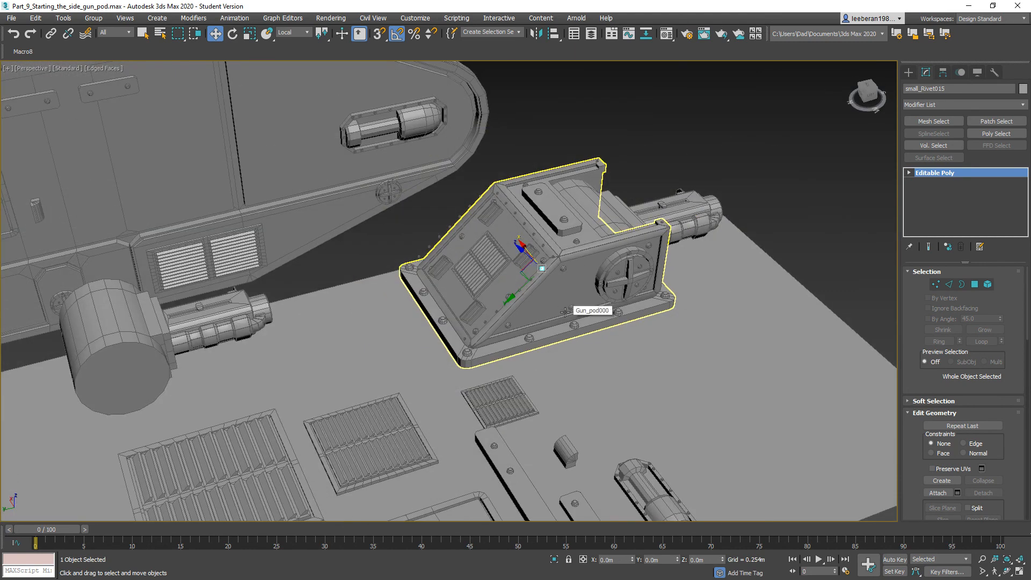